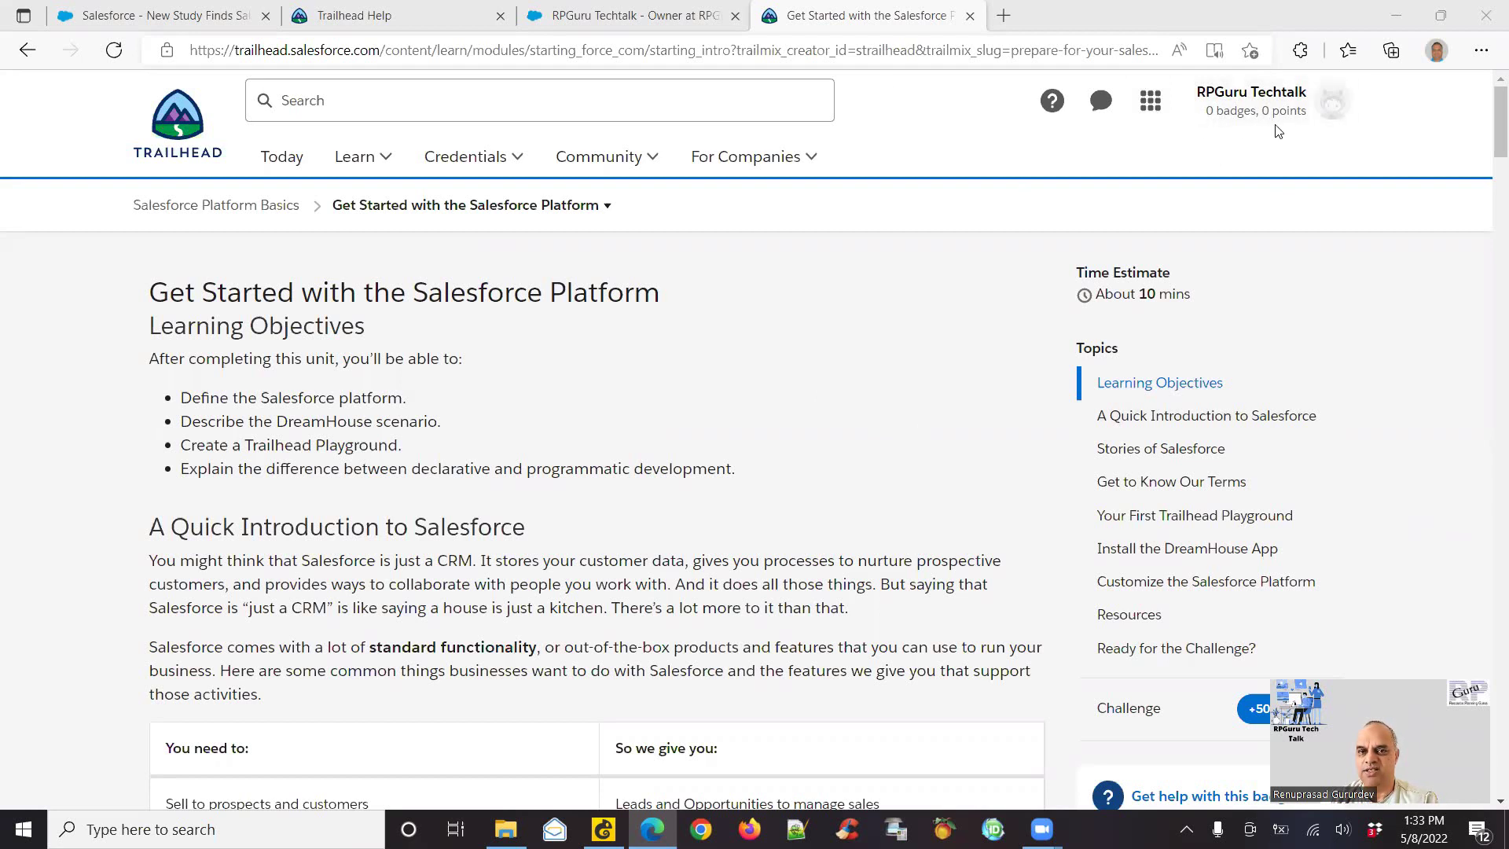
- Switch to the Trailblazer profile and review its 0 badges, 0 points, 0 trails and Scout rank
key(ctrl+shift+Tab)
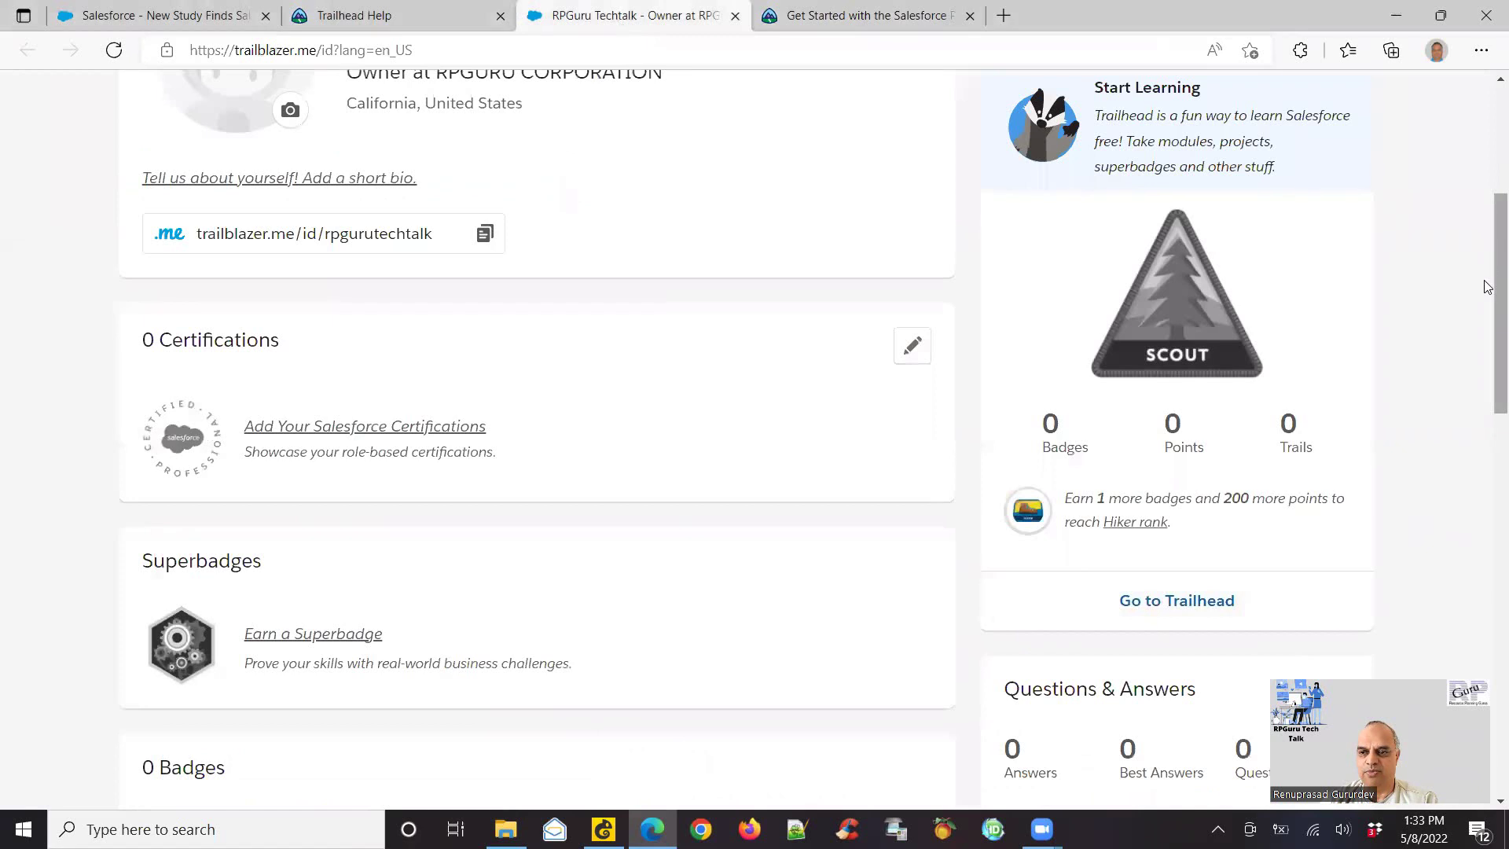
scroll(1487, 289, up, 4)
scroll(1488, 260, down, 1)
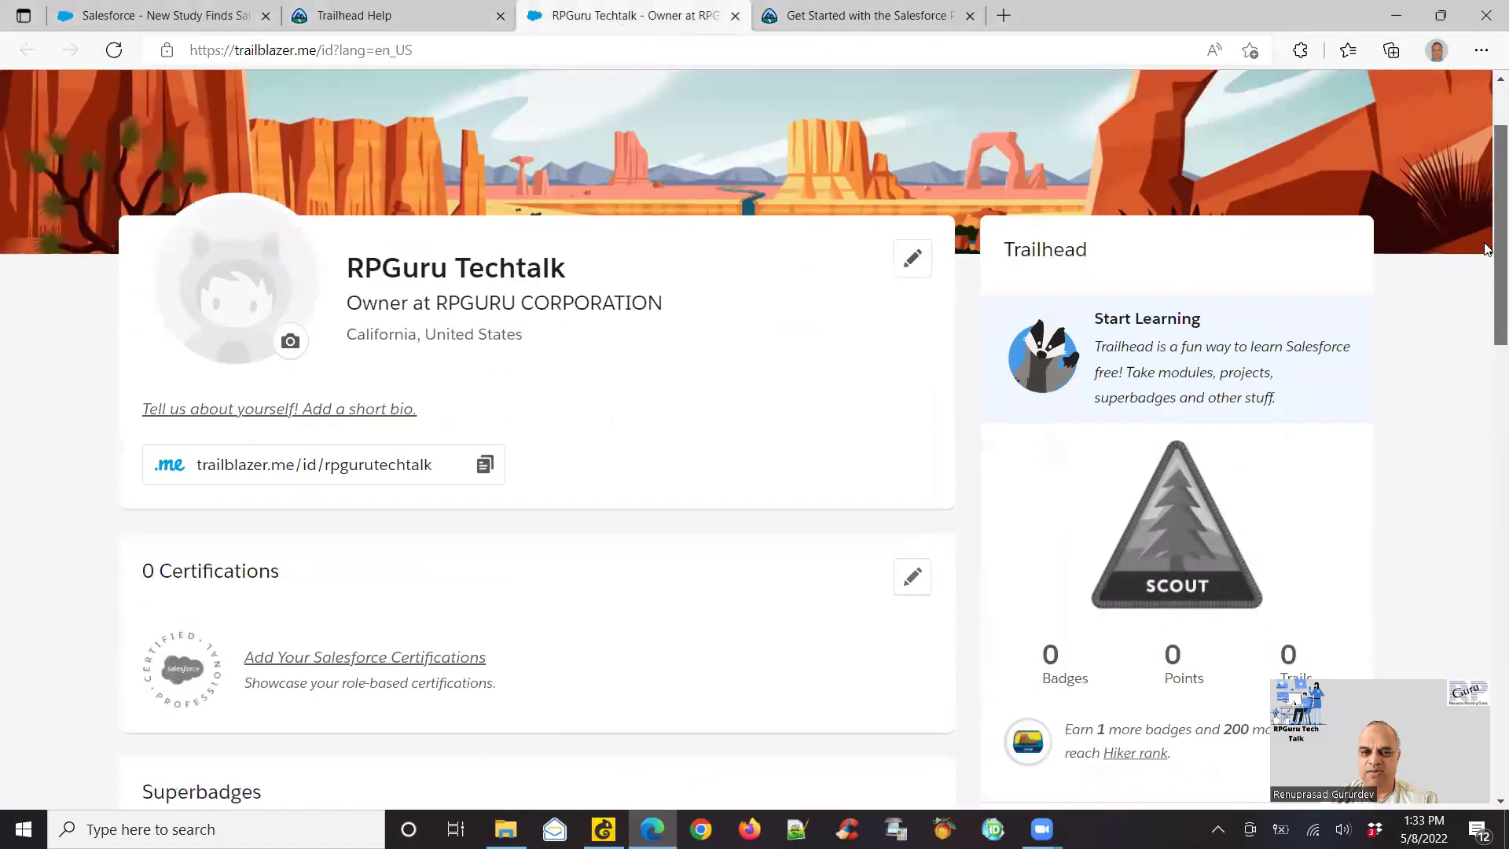
scroll(1485, 248, down, 3)
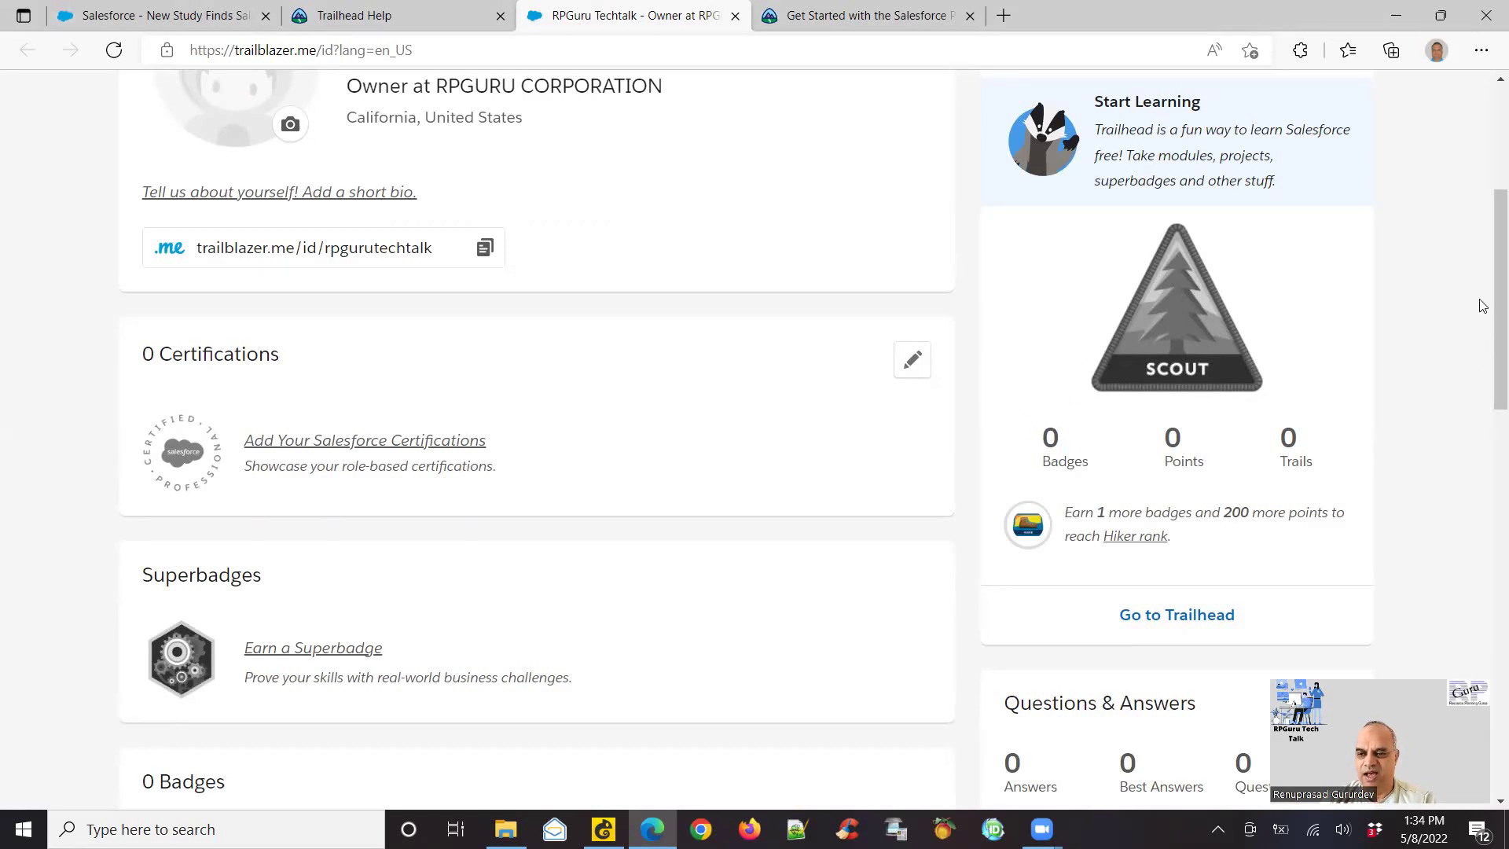
scroll(1485, 284, down, 1)
scroll(1486, 285, up, 1)
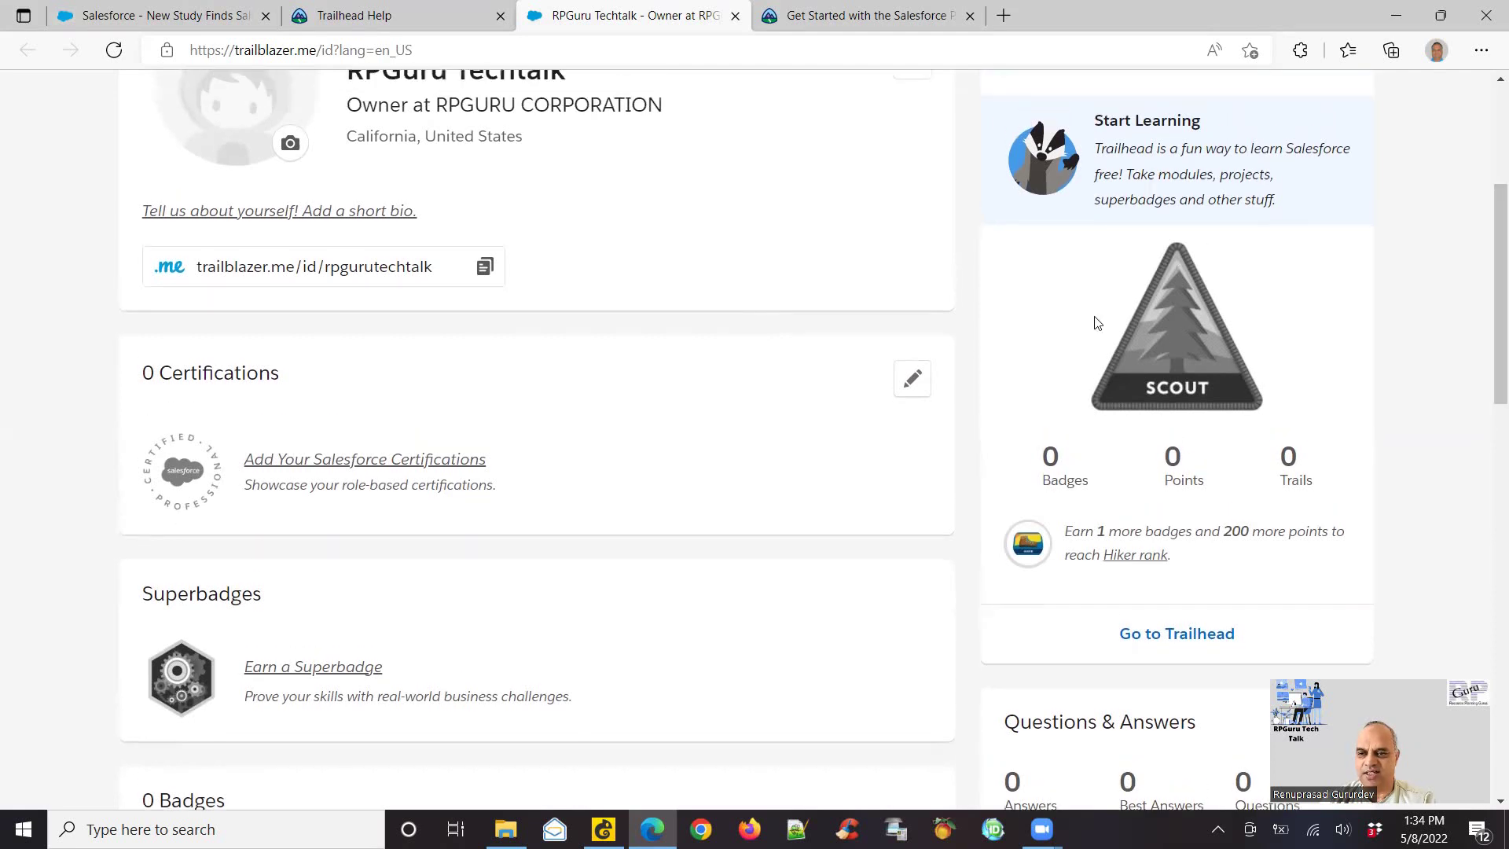
mouse_move(1486, 288)
mouse_down()
mouse_move(1487, 314)
mouse_move(1485, 262)
mouse_up()
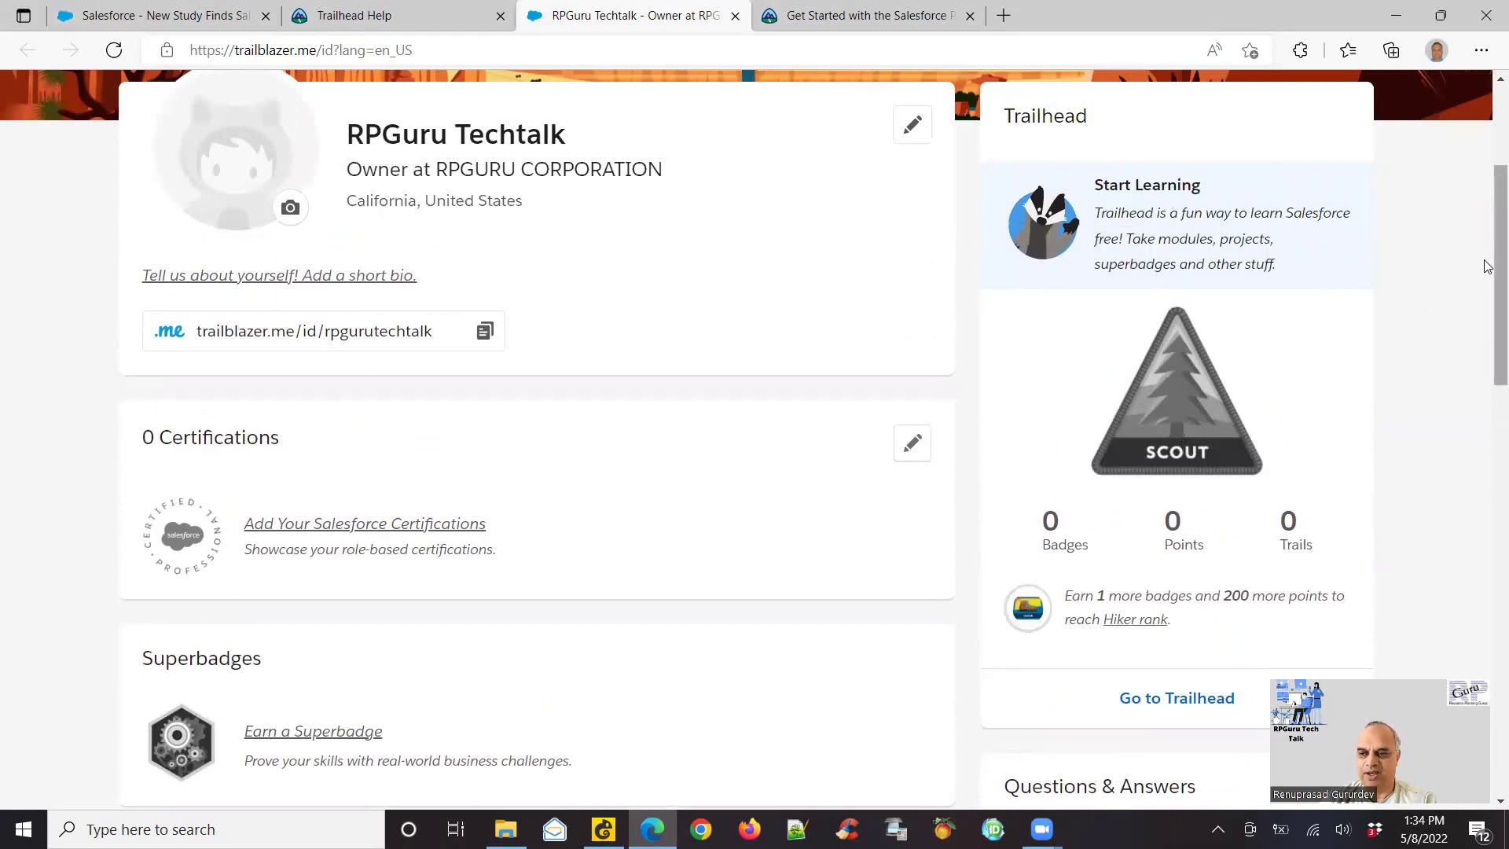
drag(1486, 265, 1487, 255)
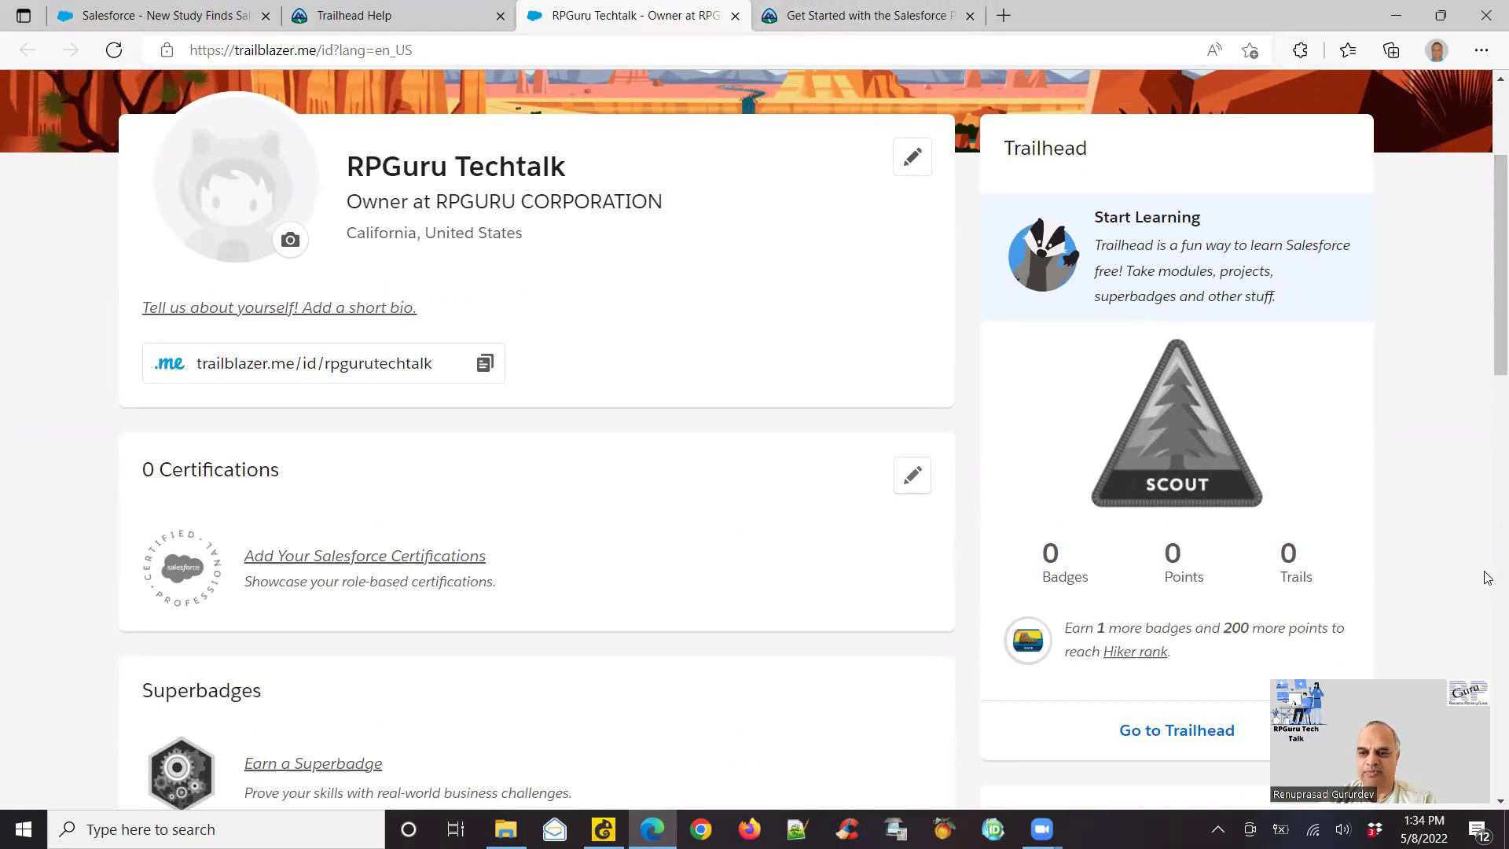
scroll(1485, 350, down, 3)
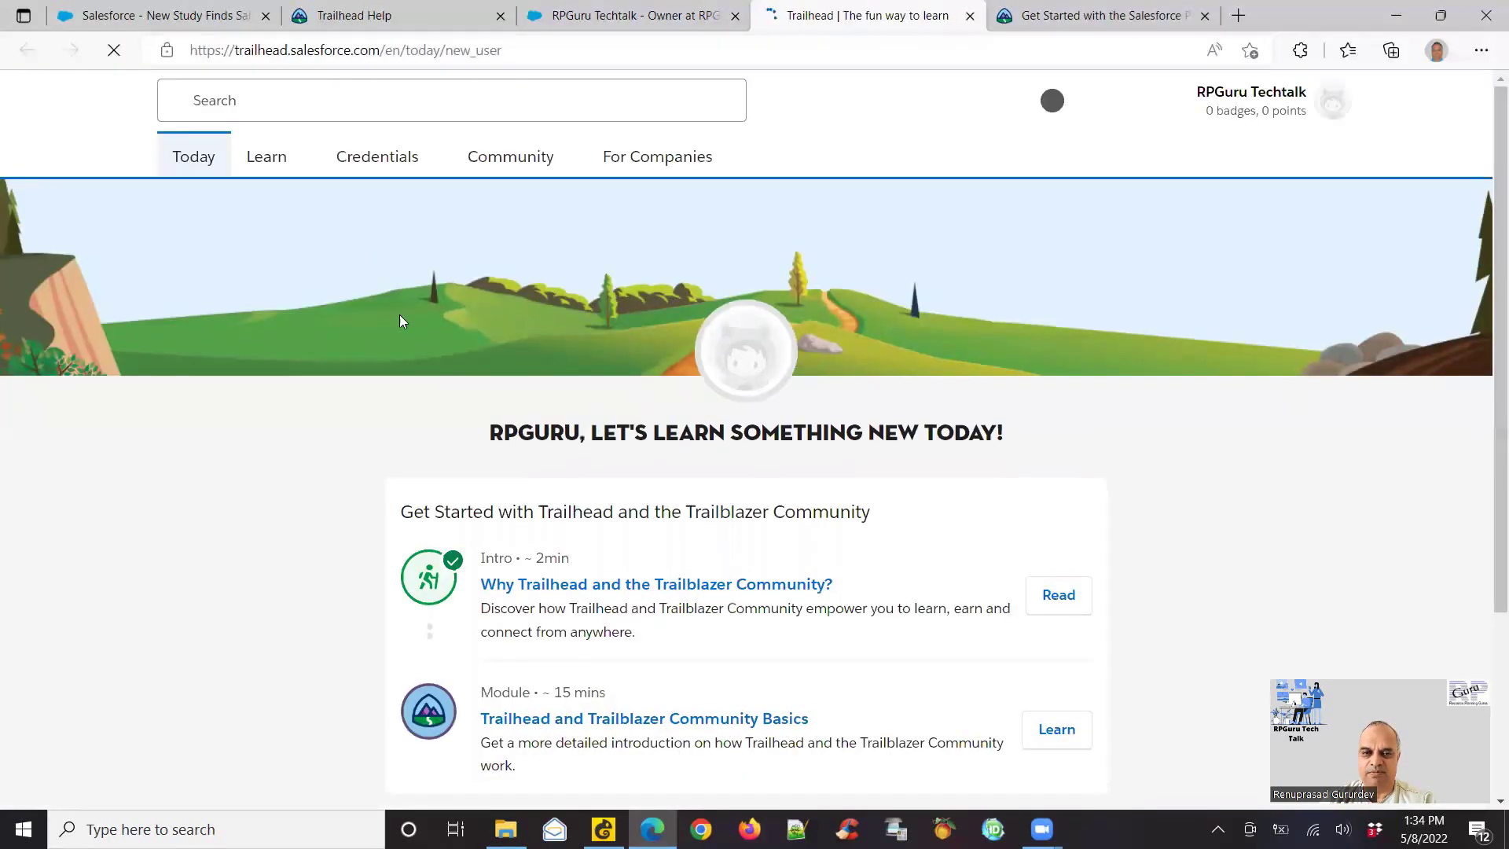
- Open Certifications from the Credentials menu and scroll down to the Administrator Credentials cards
mouse_move(468, 168)
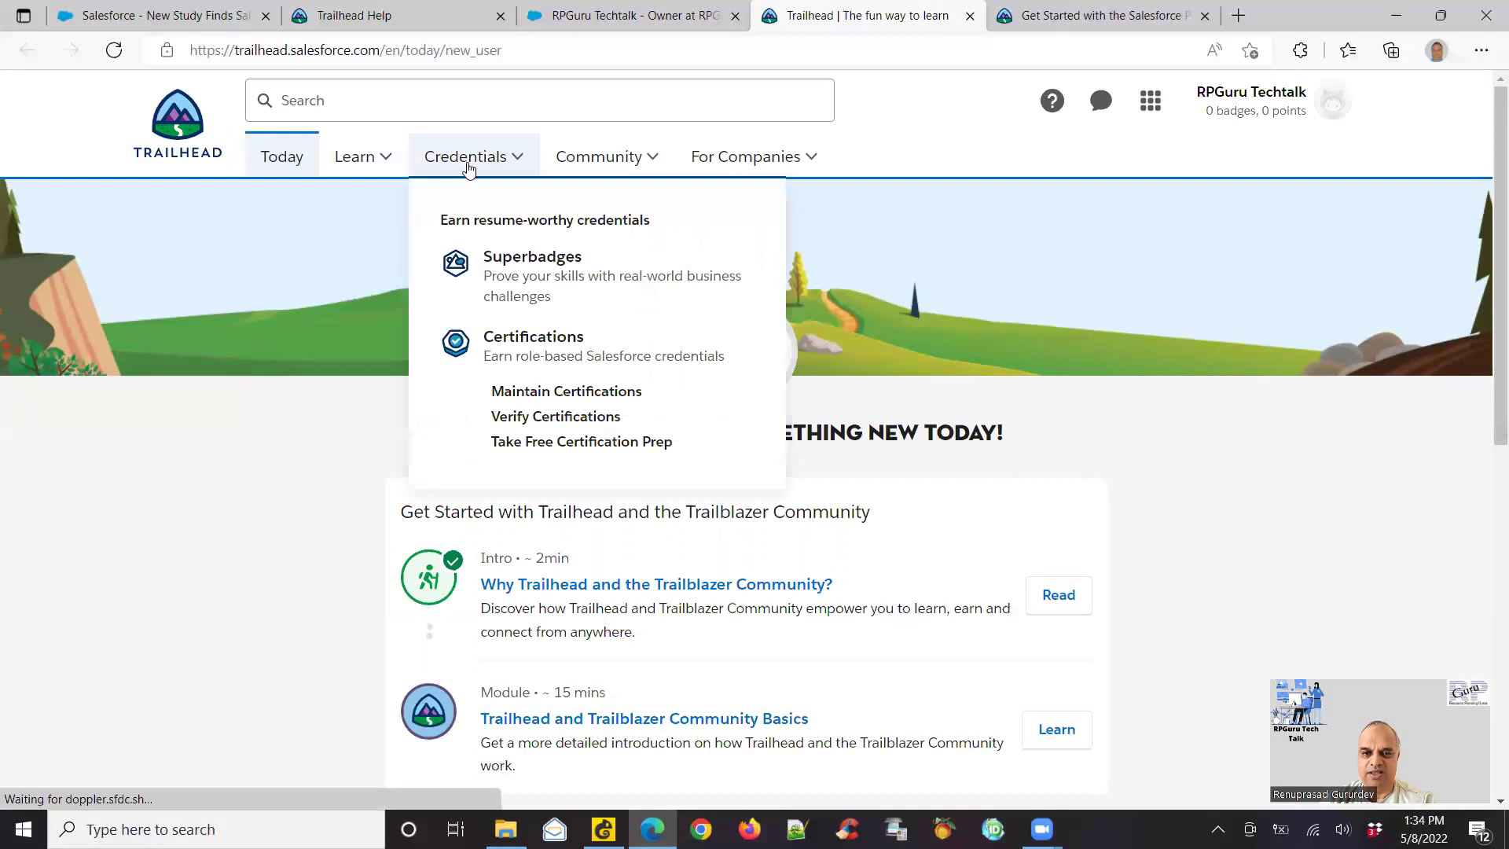
click(503, 339)
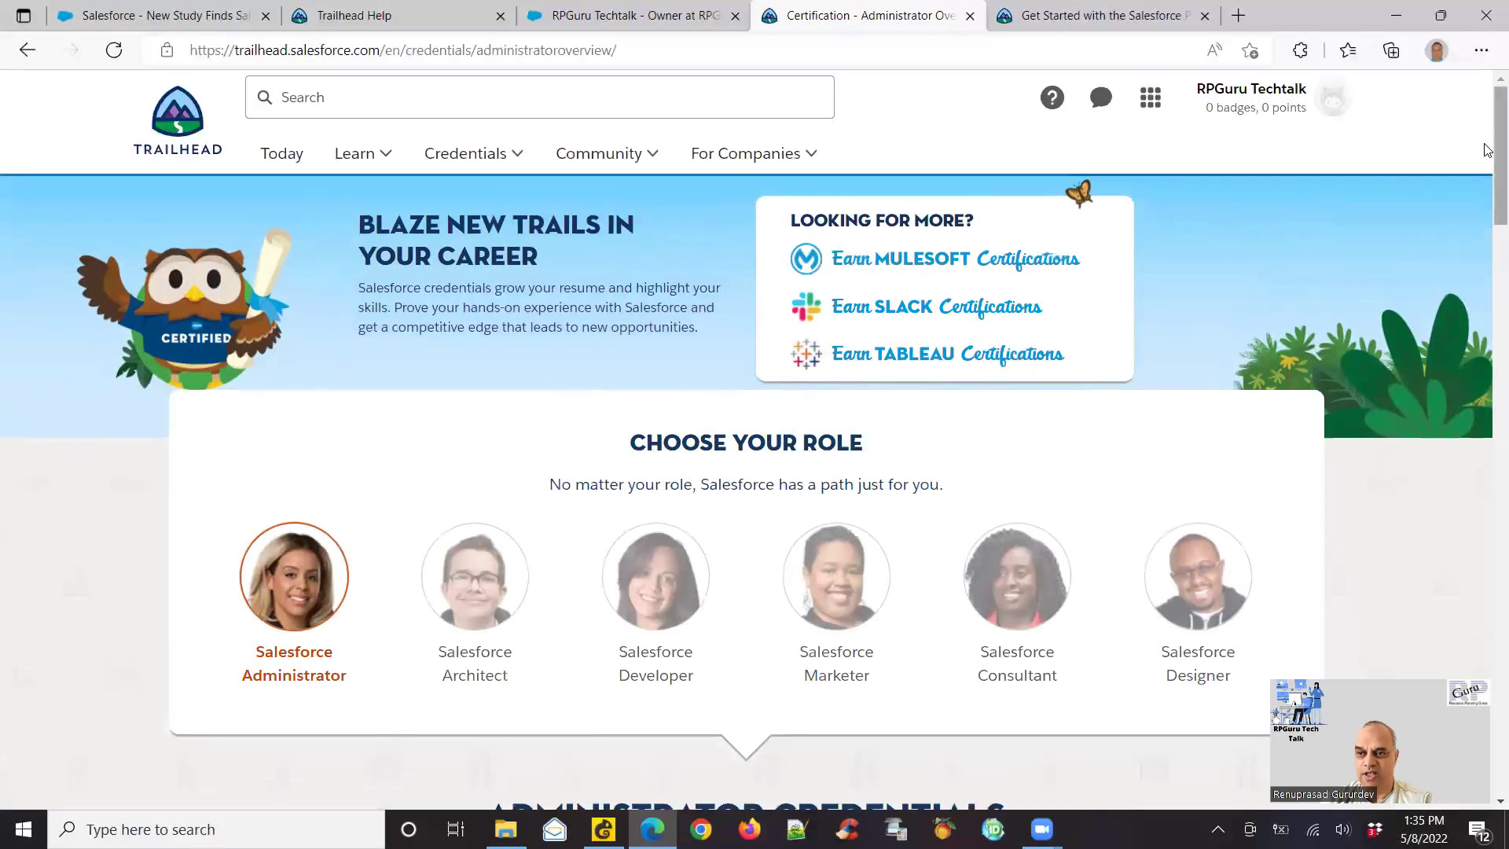
scroll(1488, 163, down, 2)
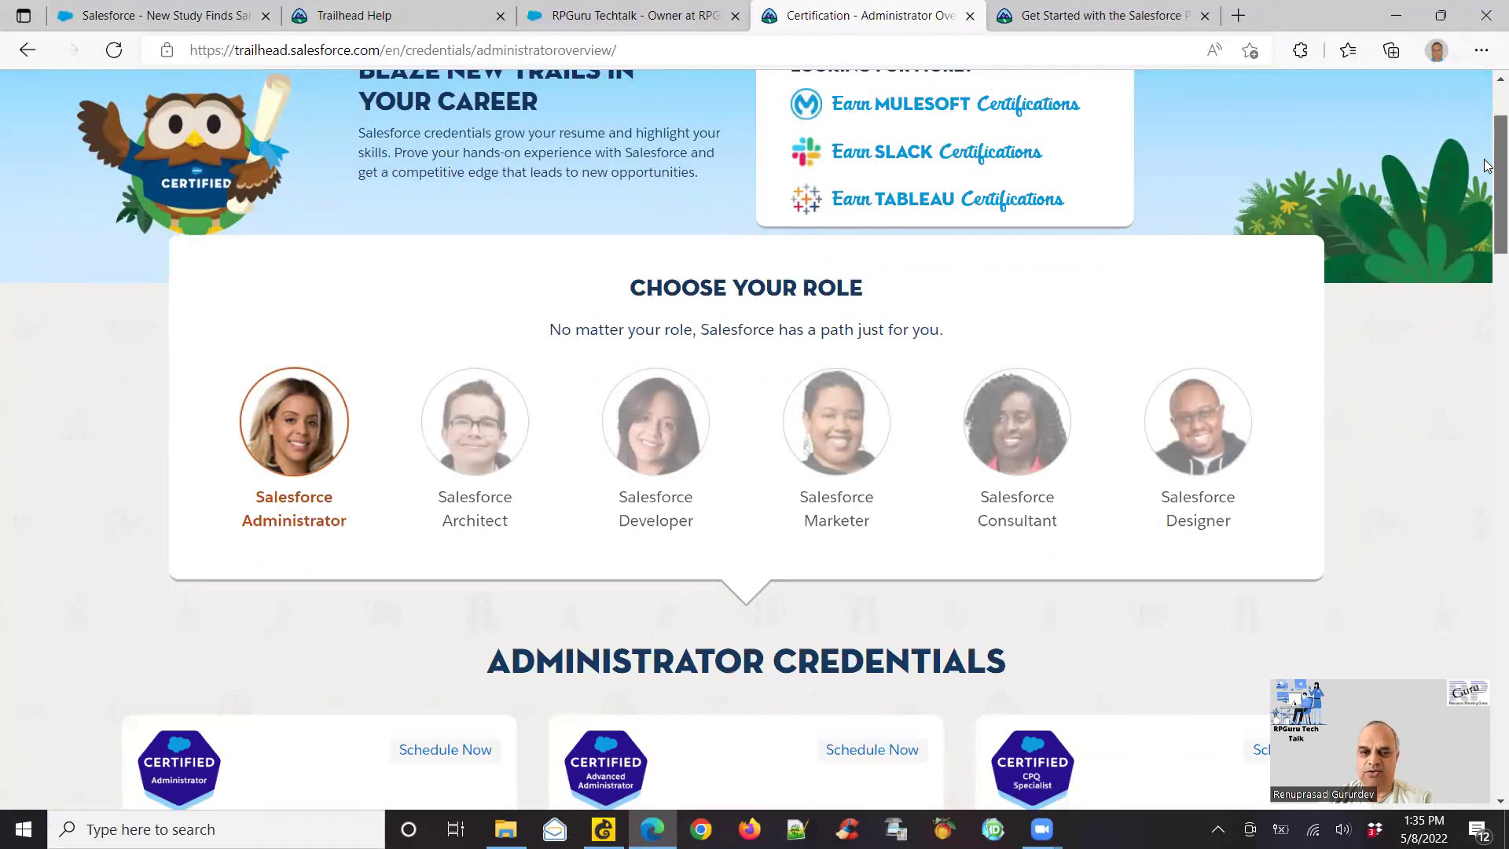
scroll(1486, 164, down, 1)
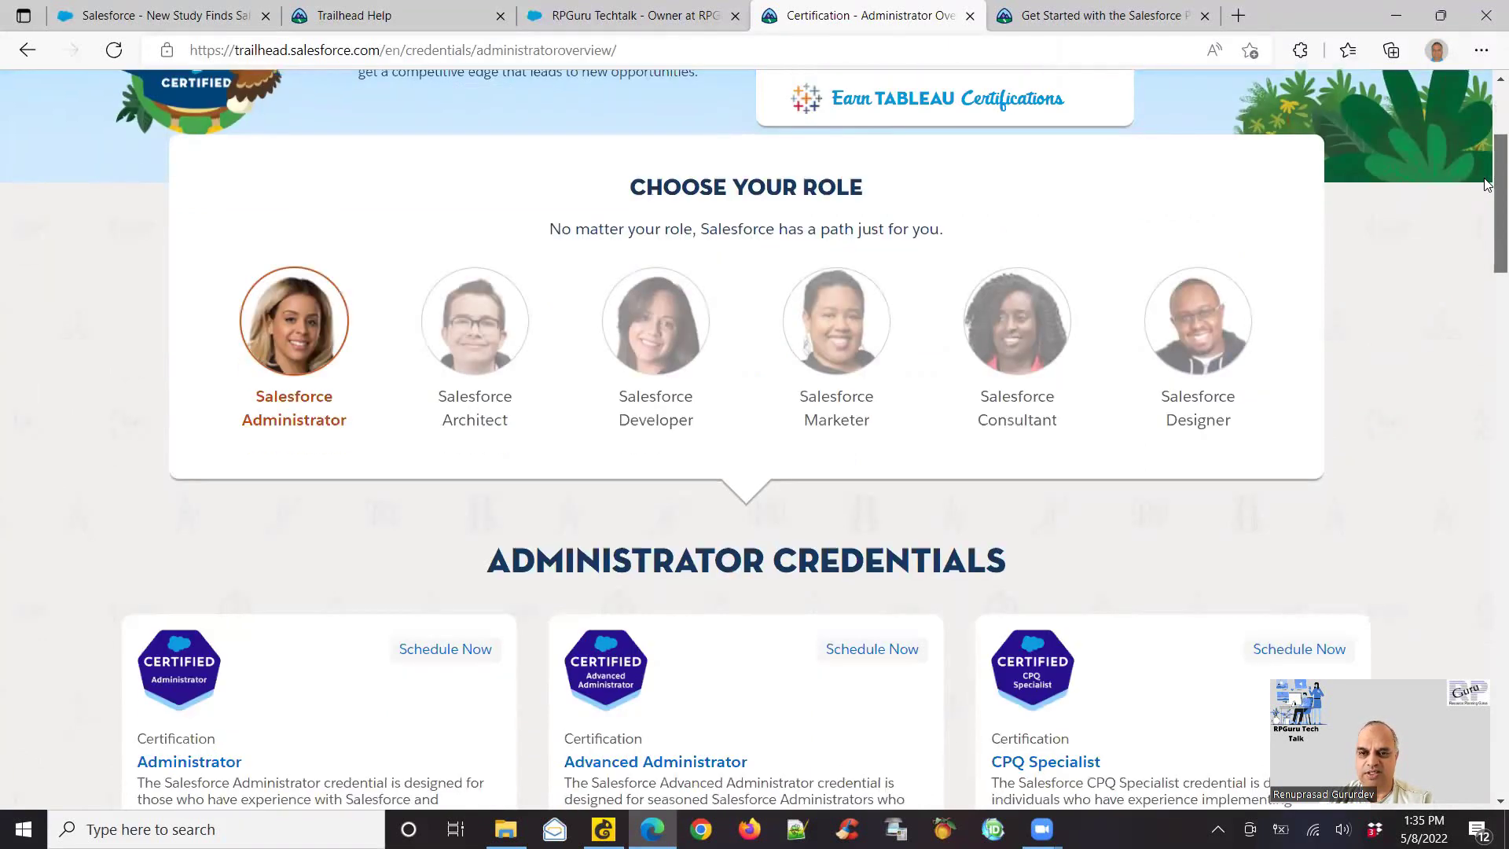
scroll(1486, 185, down, 1)
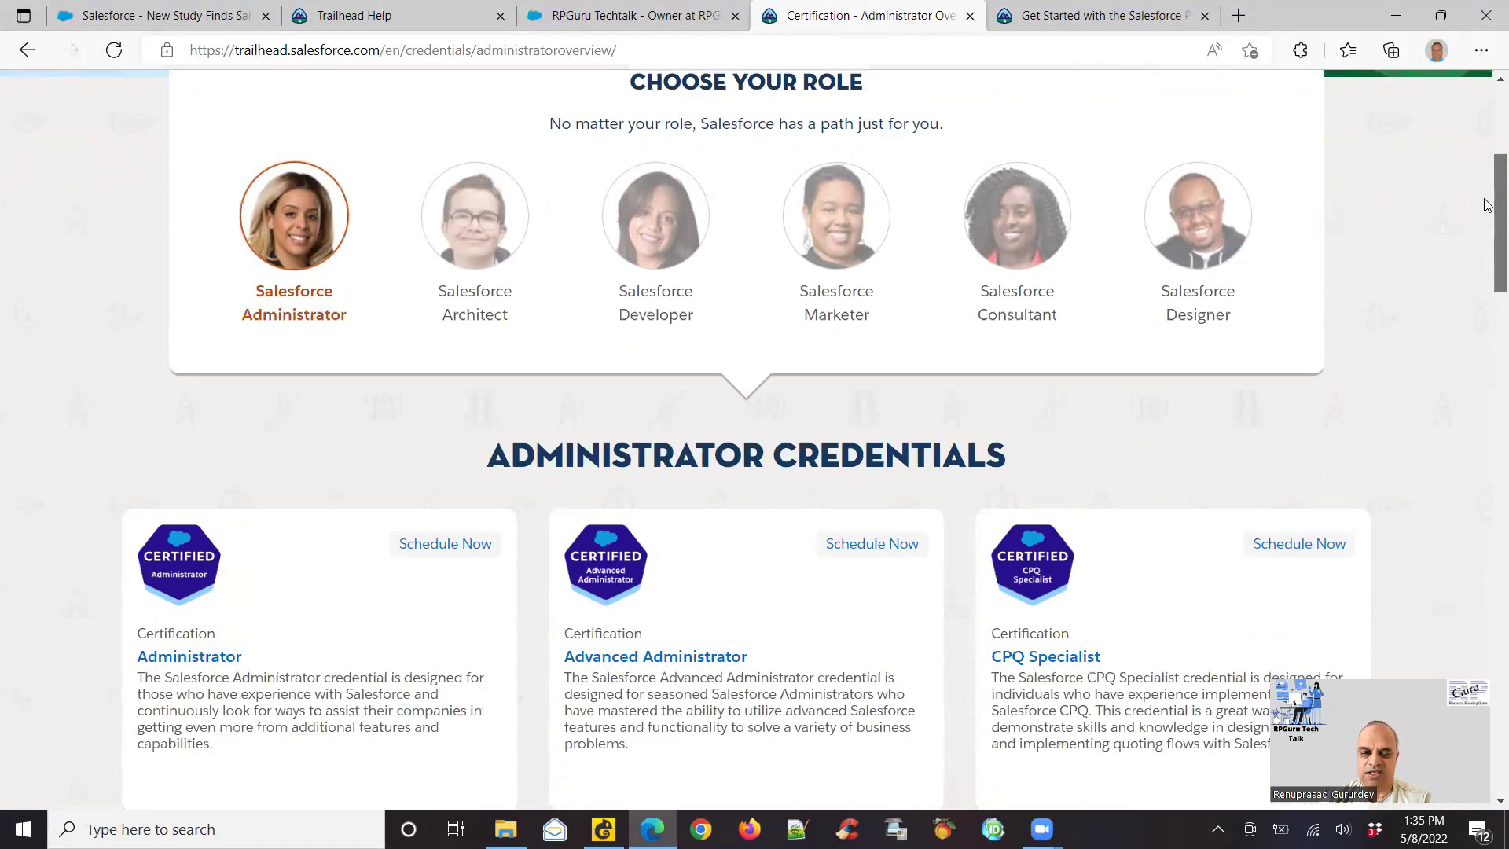
scroll(1486, 197, up, 1)
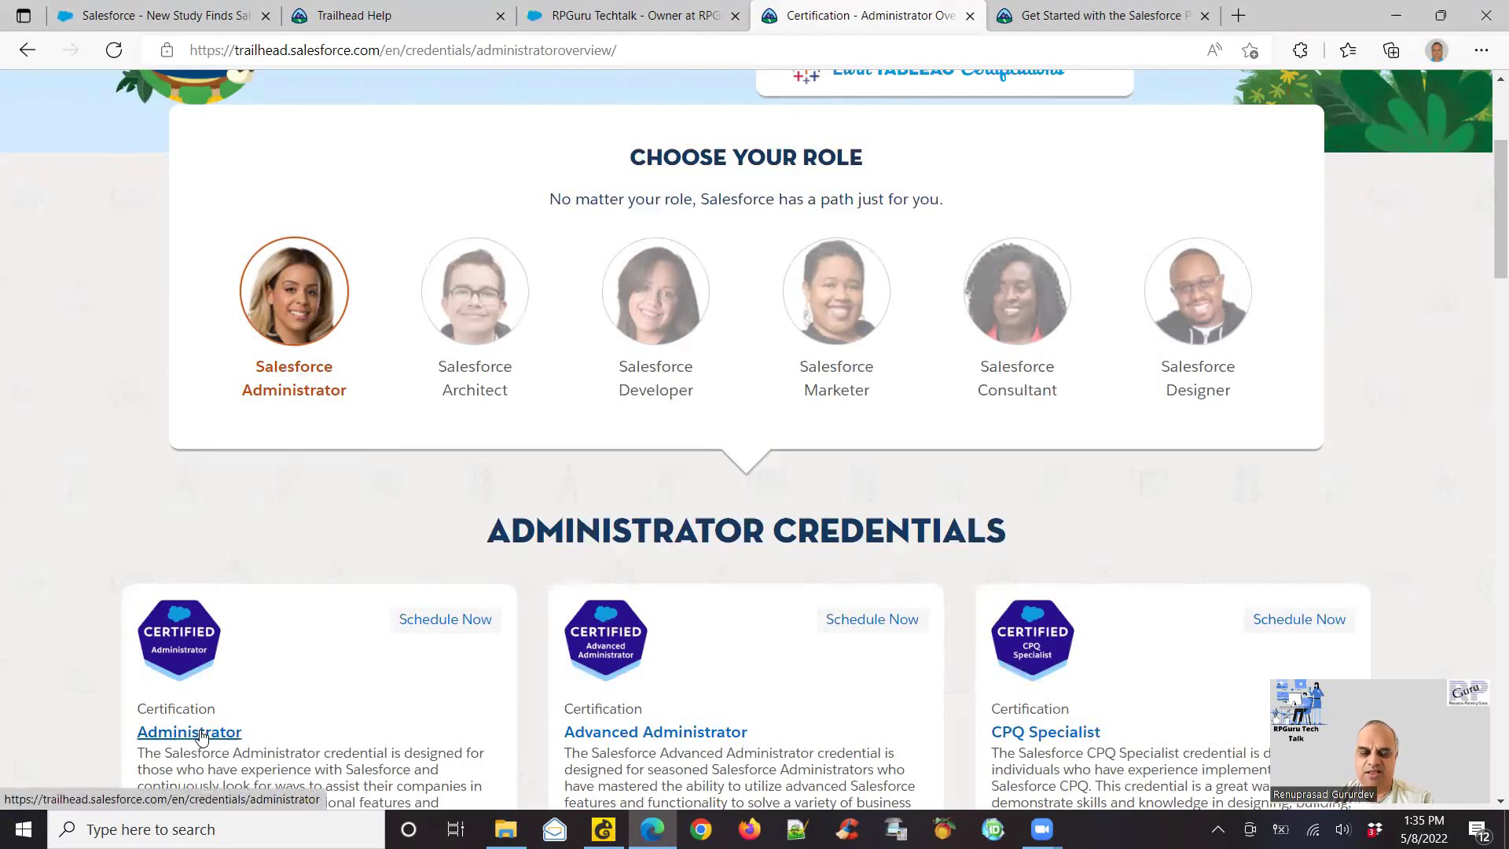
- Open the Administrator certification, then its Prepare for Your Salesforce Administrator Credential trailmix, and scroll its modules
click(201, 734)
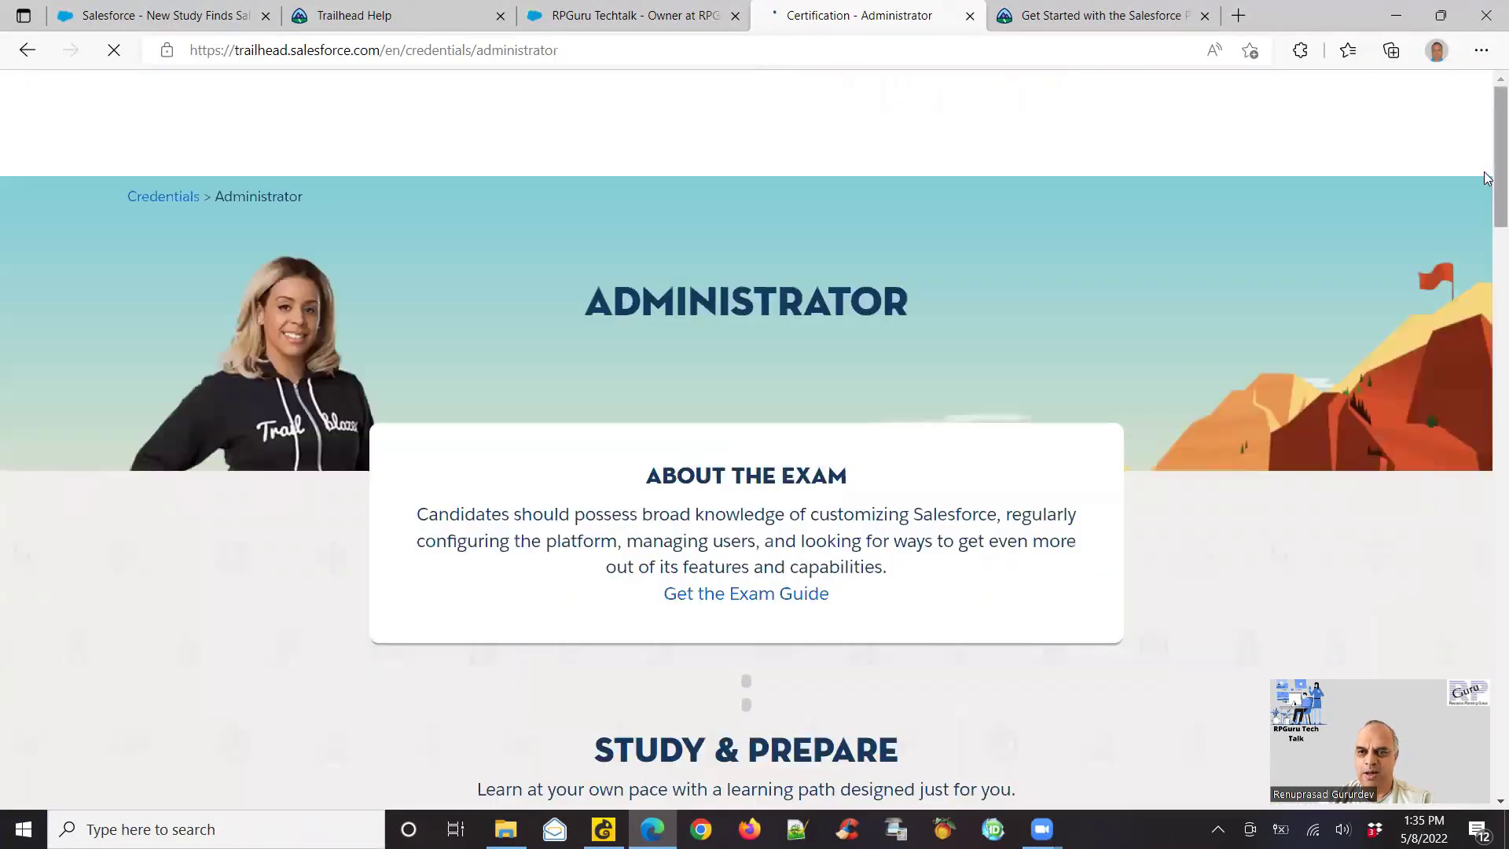
drag(1486, 178, 1486, 280)
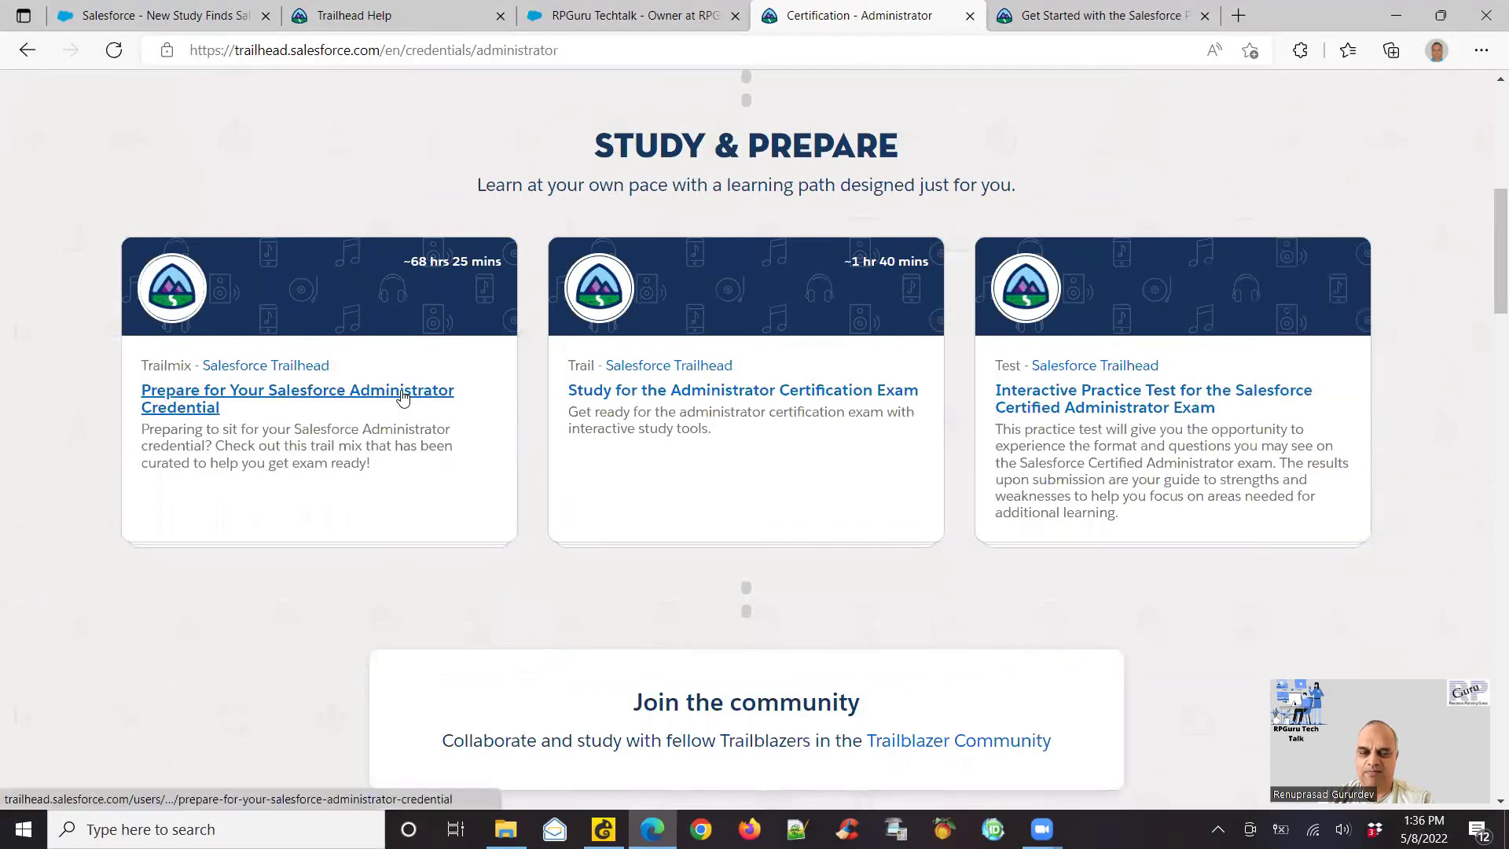
click(402, 397)
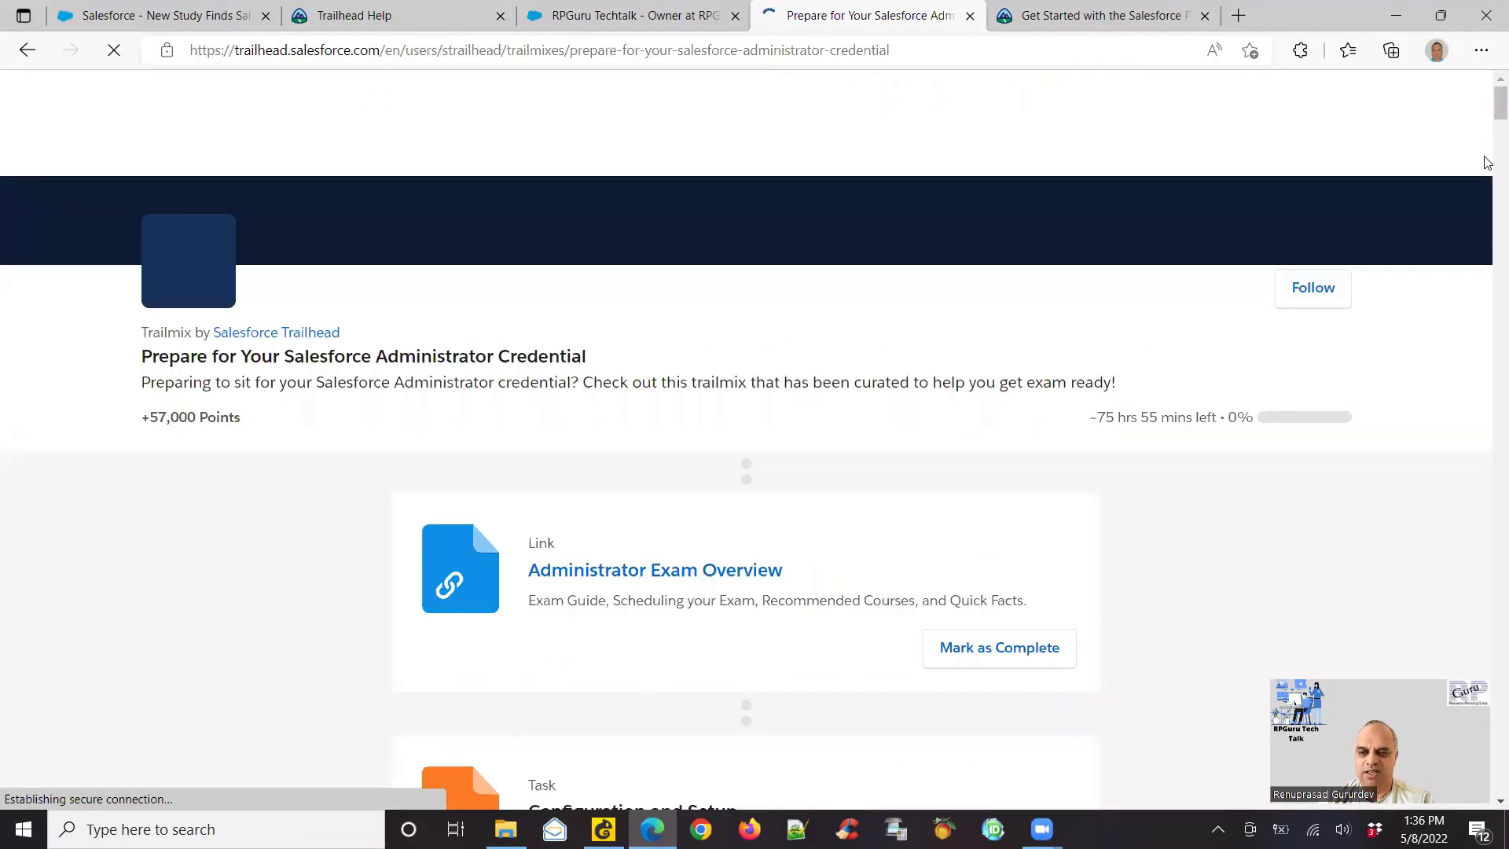
drag(1491, 95, 1488, 129)
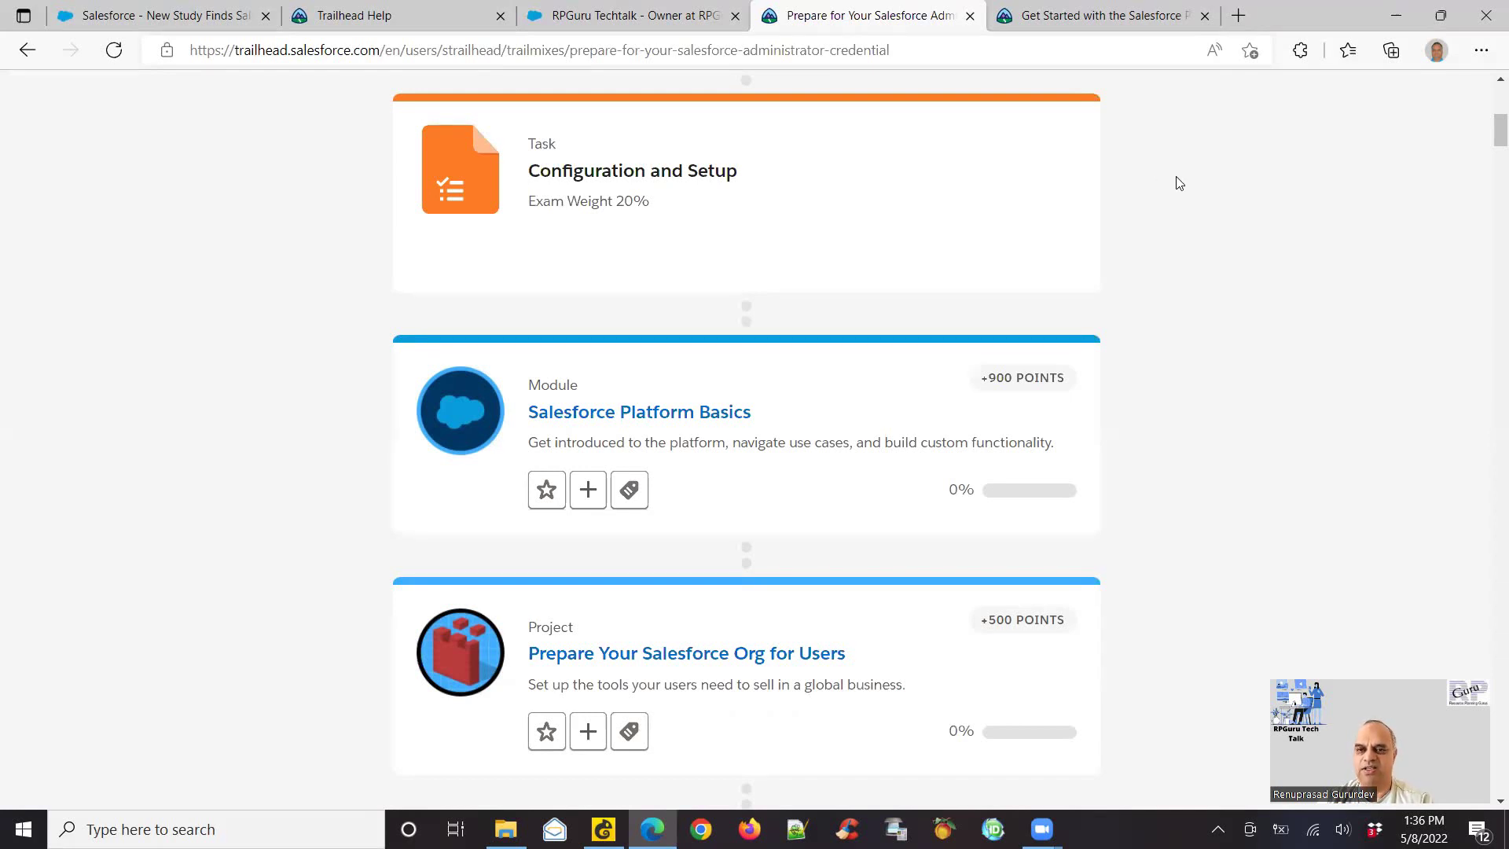
- Return to the Get Started with the Salesforce Platform unit and scroll to its Loan Amount challenge
click(1079, 19)
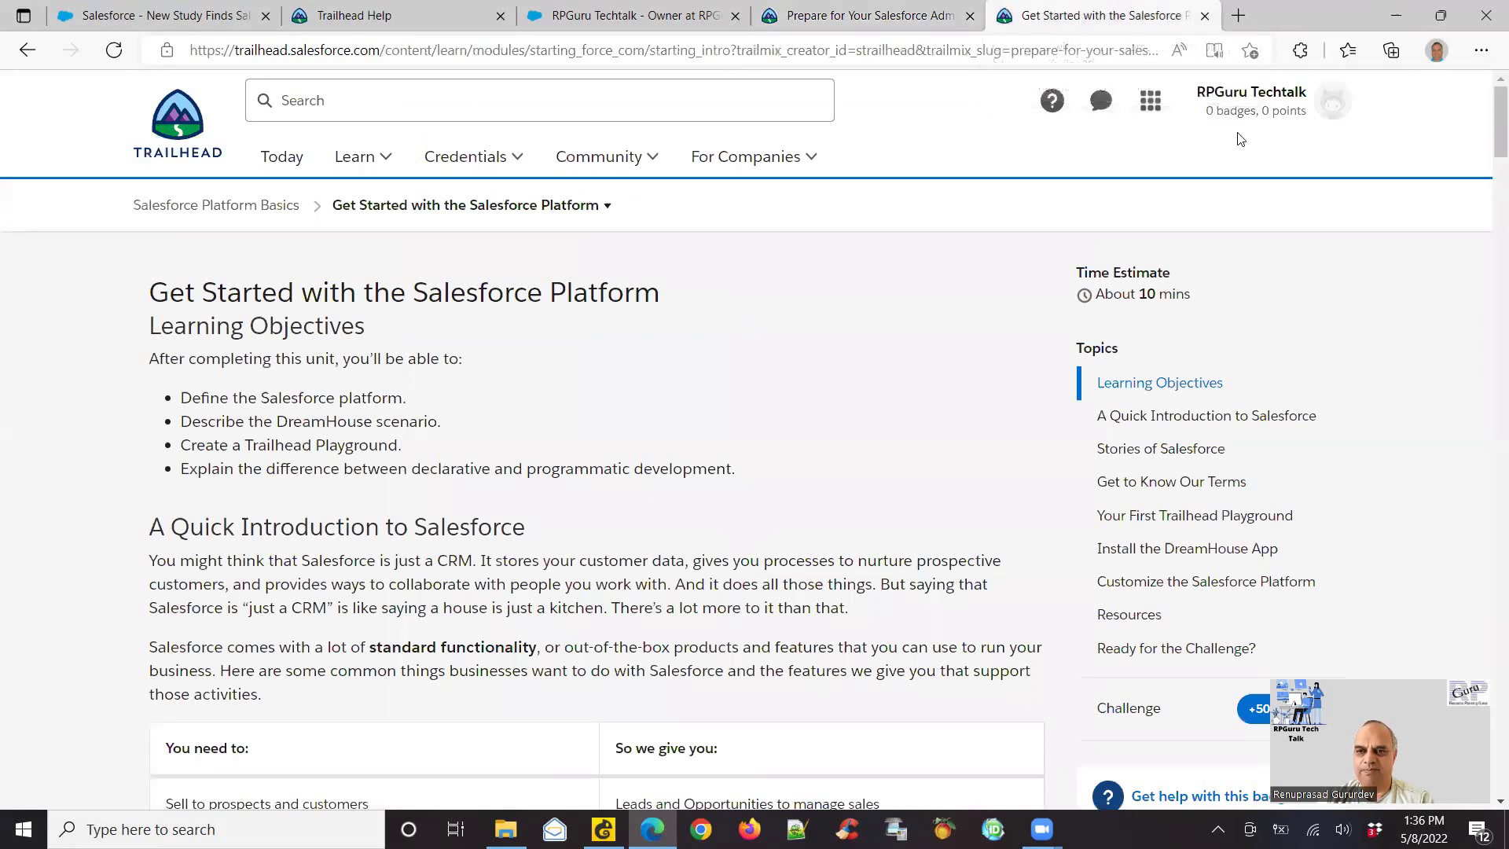
scroll(1486, 127, down, 1)
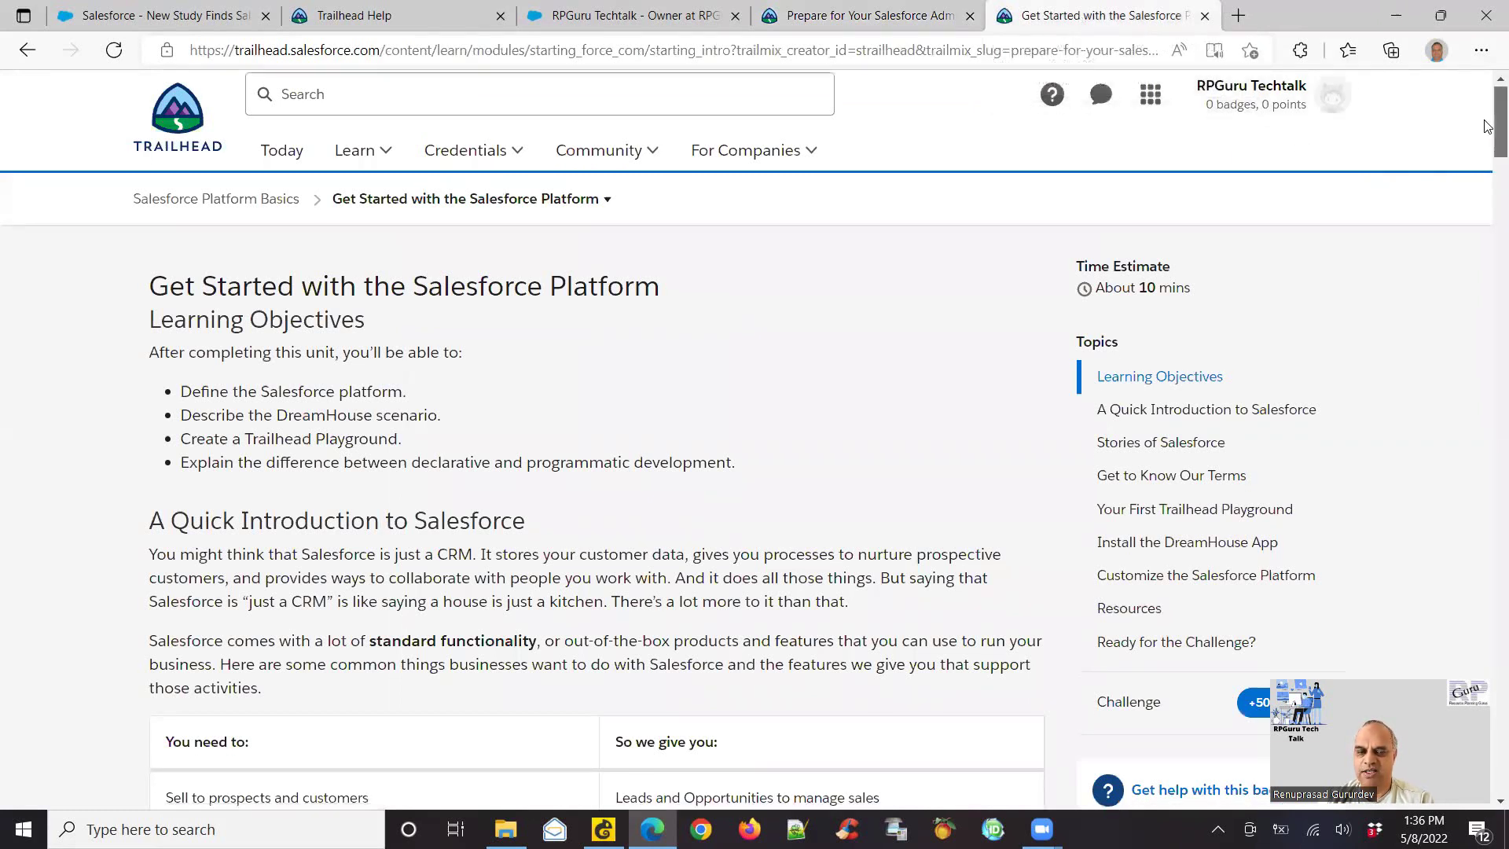
scroll(1486, 149, down, 15)
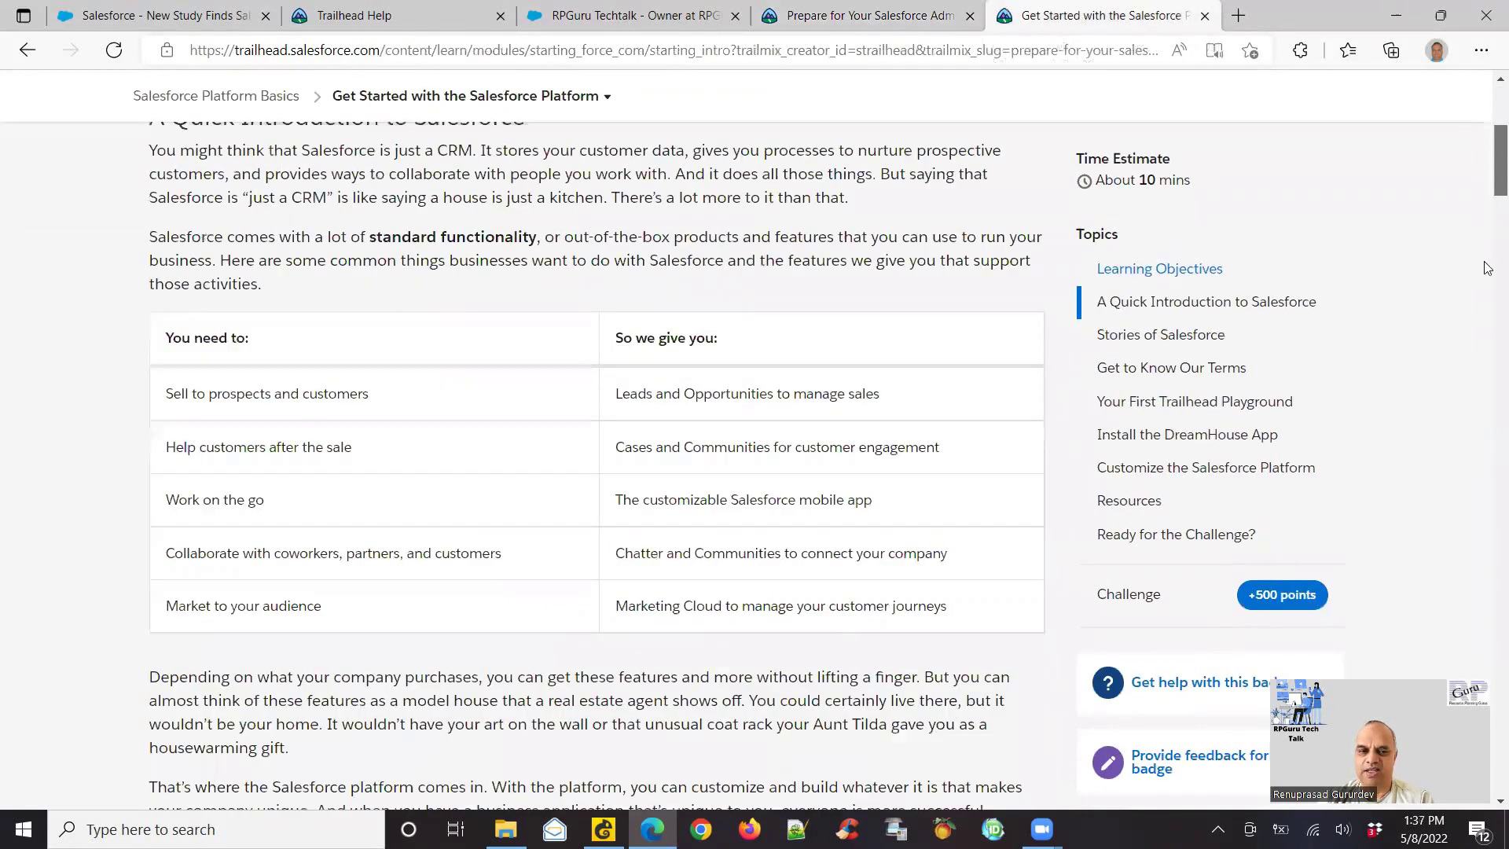
drag(1486, 267, 1488, 749)
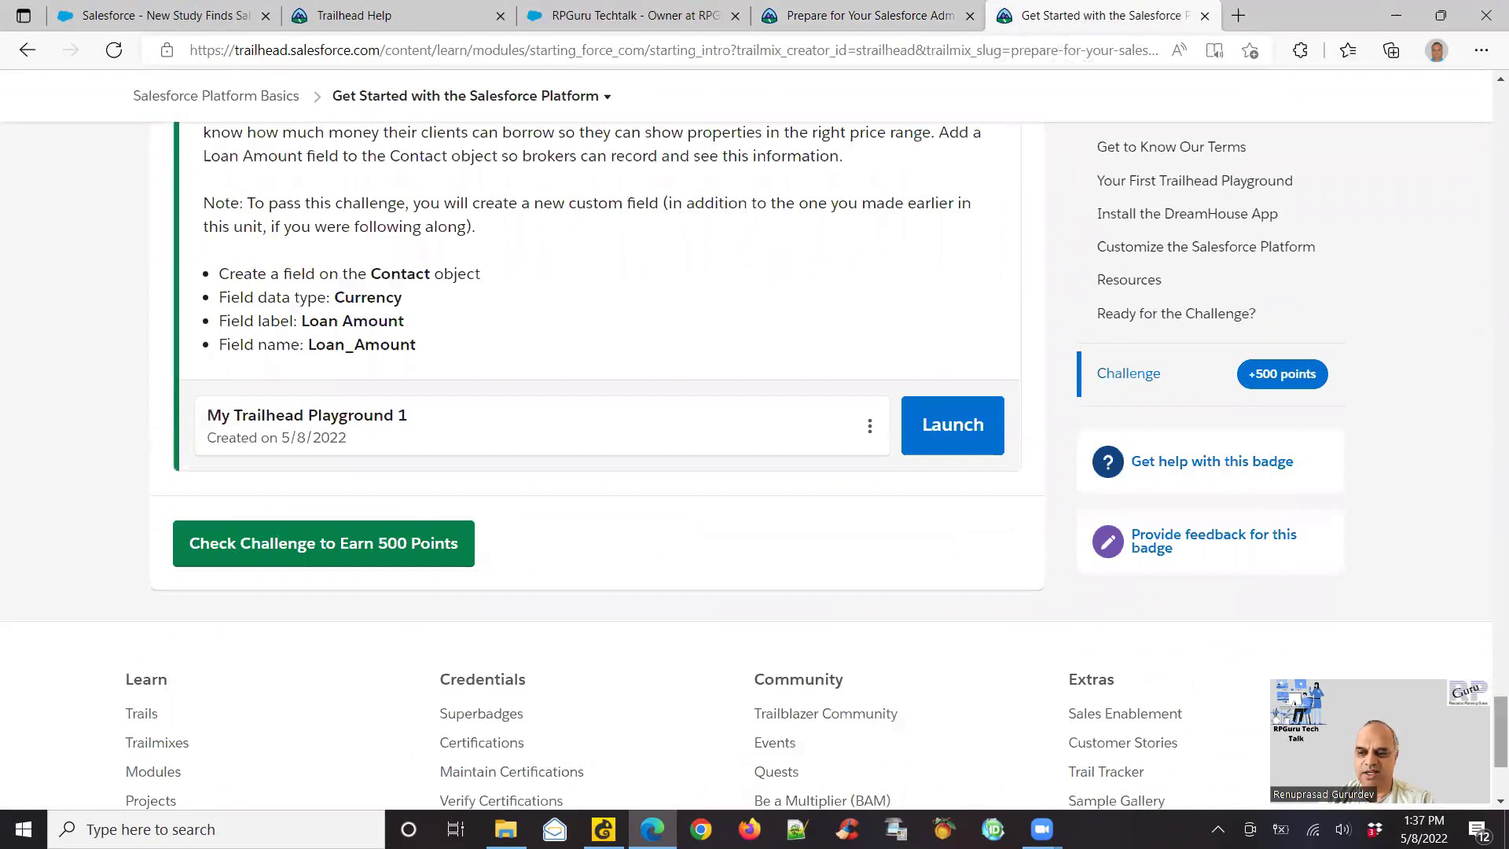
drag(1499, 730, 1489, 641)
drag(1487, 391, 1485, 99)
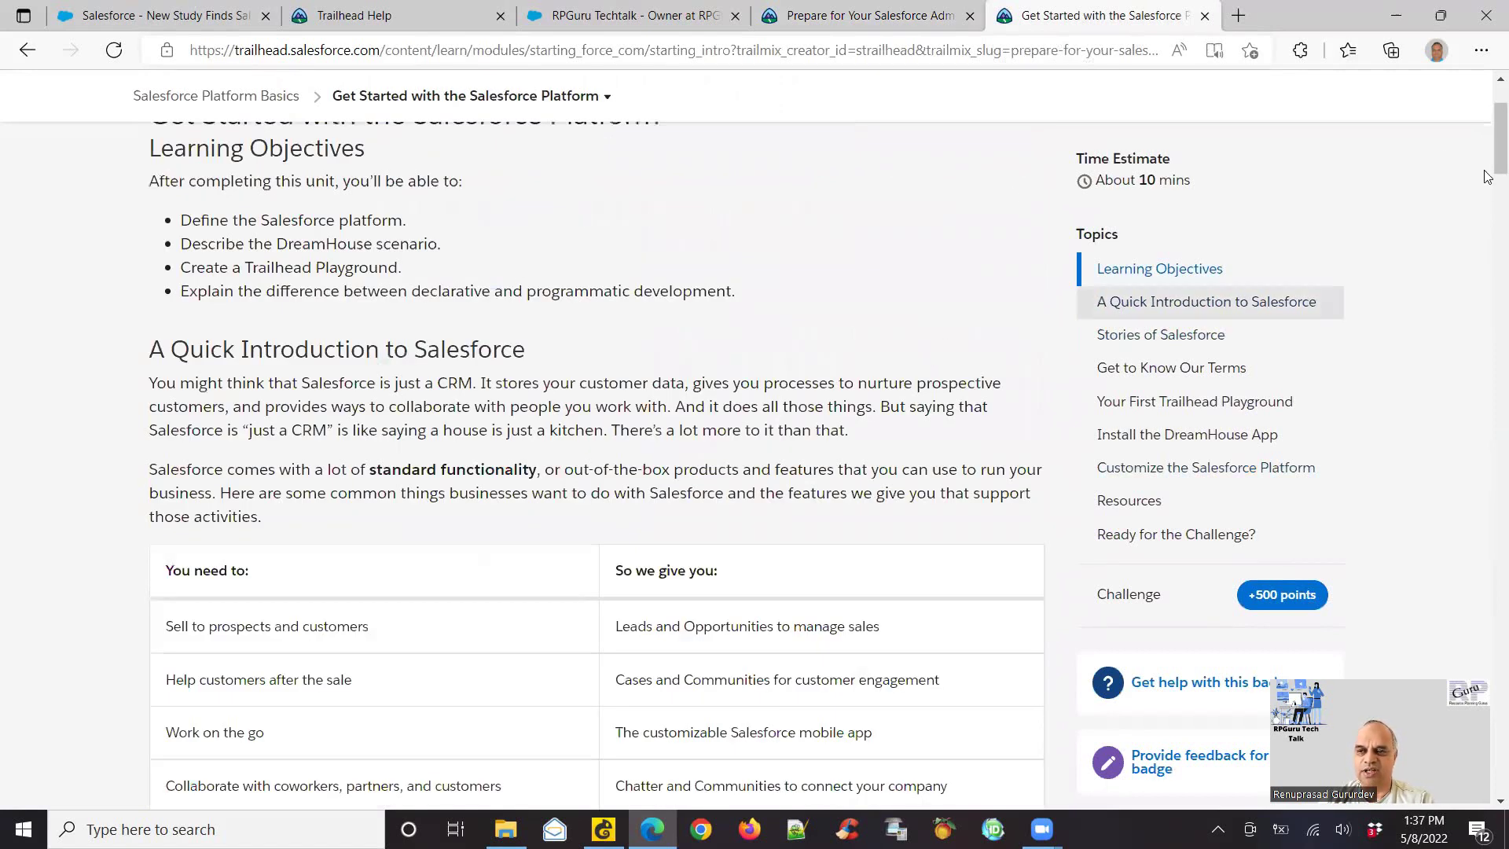
drag(1488, 169, 1487, 151)
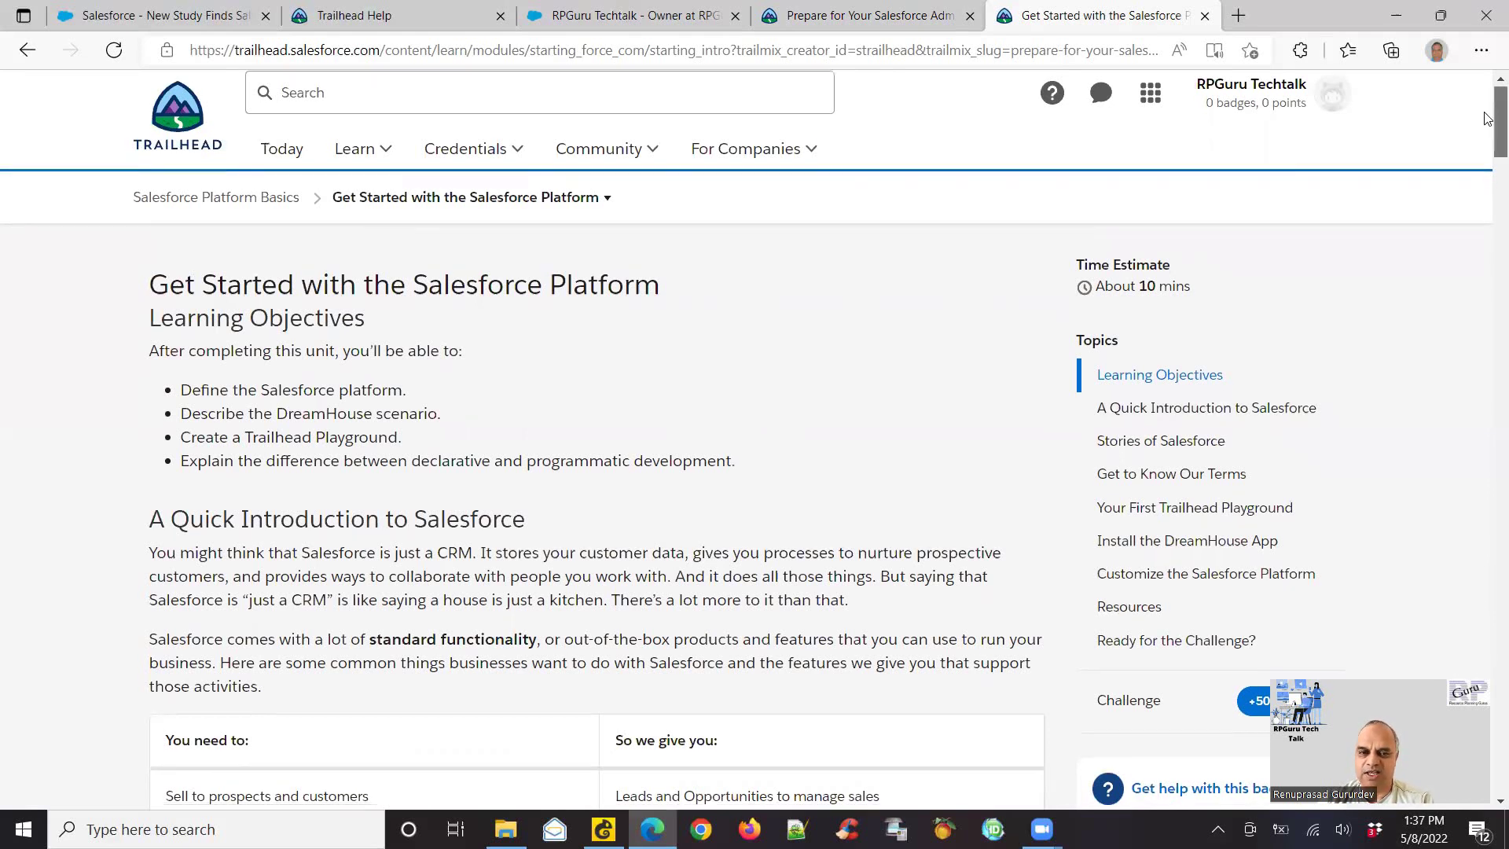
scroll(1487, 236, down, 10)
scroll(1487, 299, down, 15)
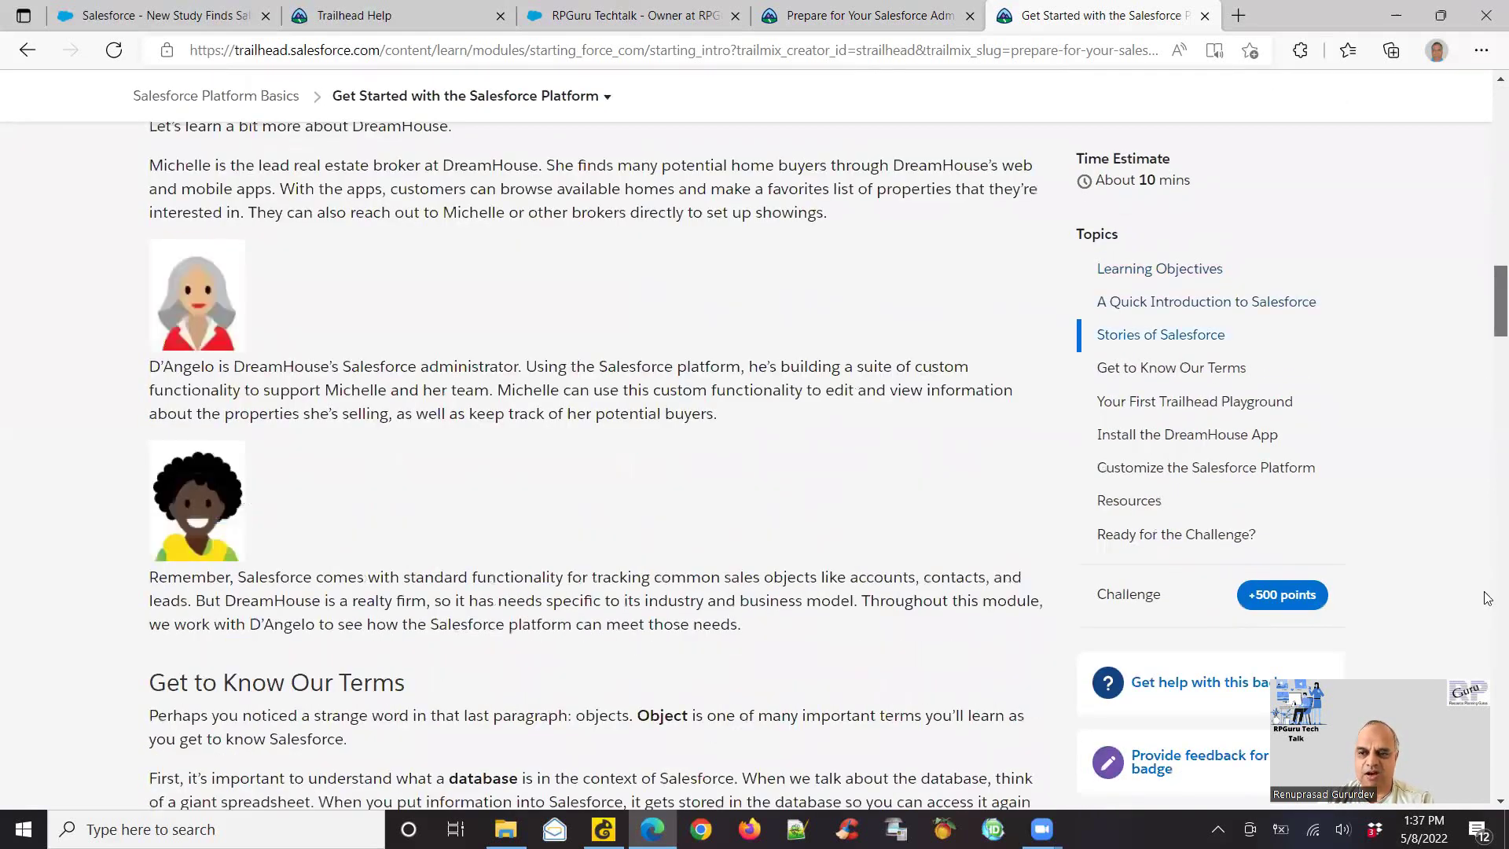
scroll(872, 362, up, 2)
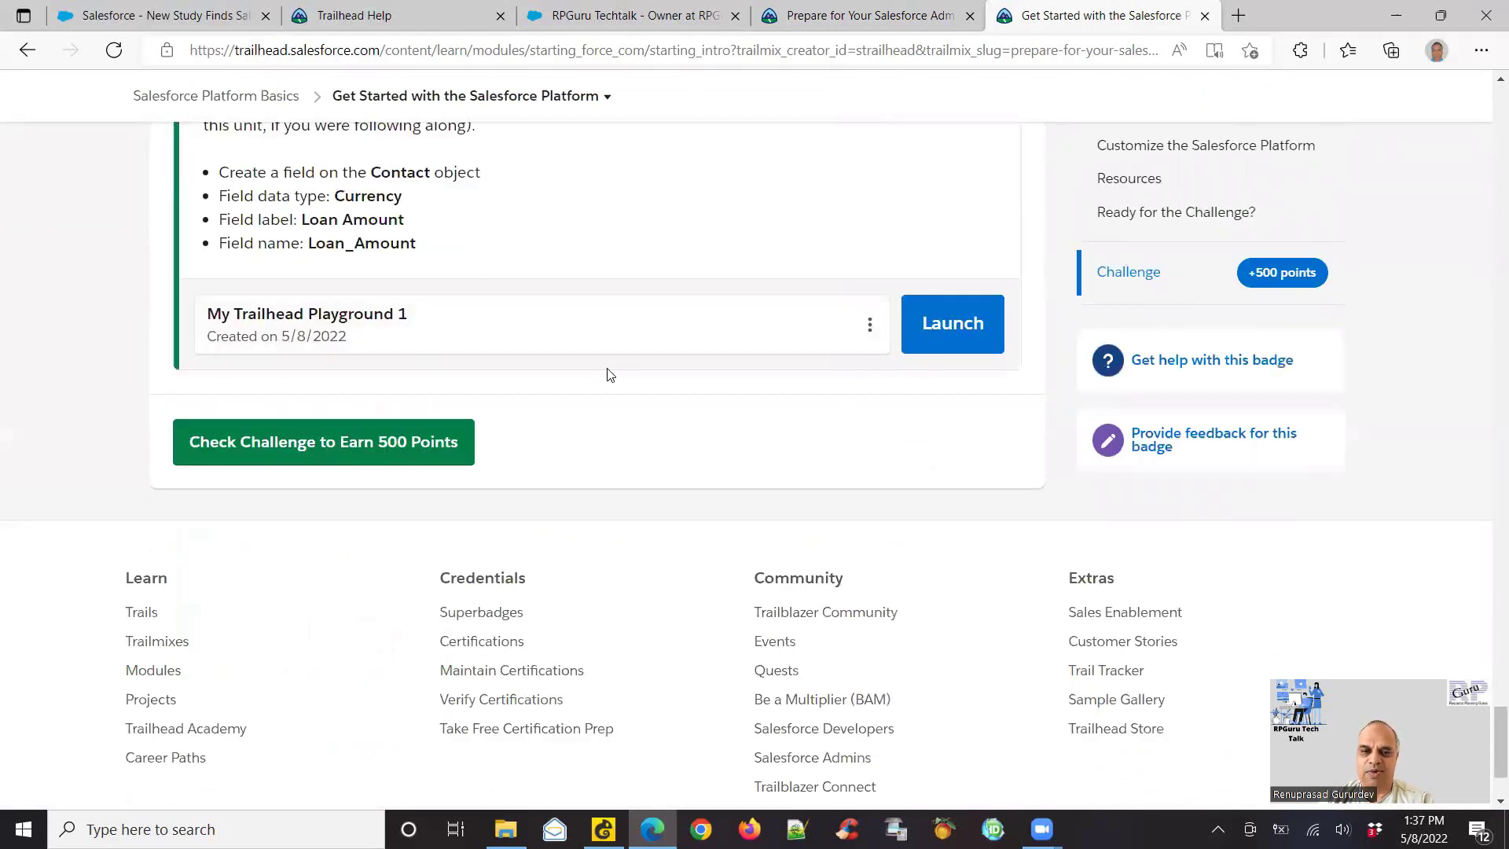
click(871, 330)
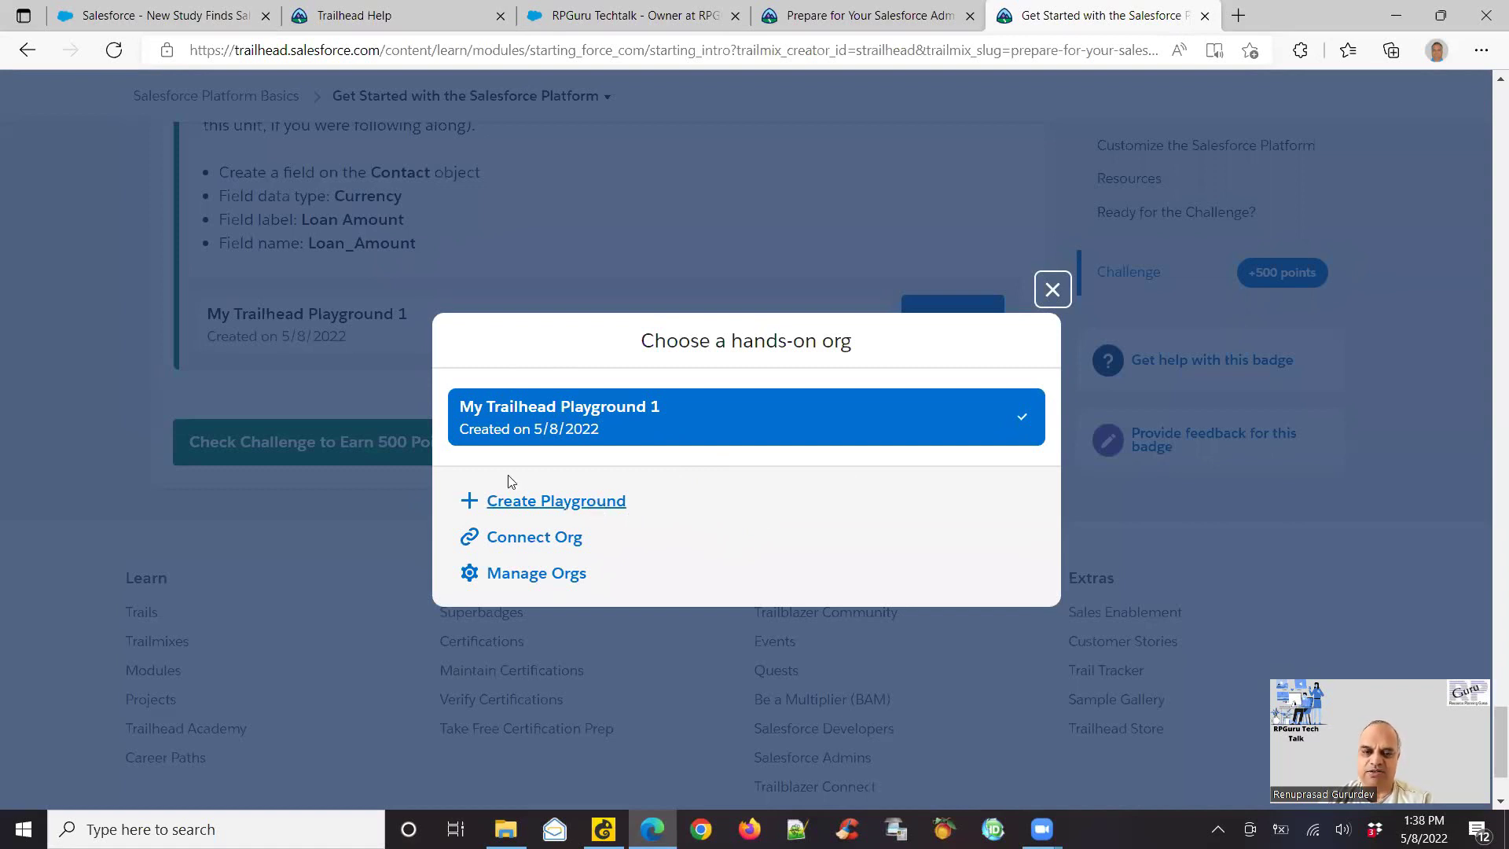
click(1053, 289)
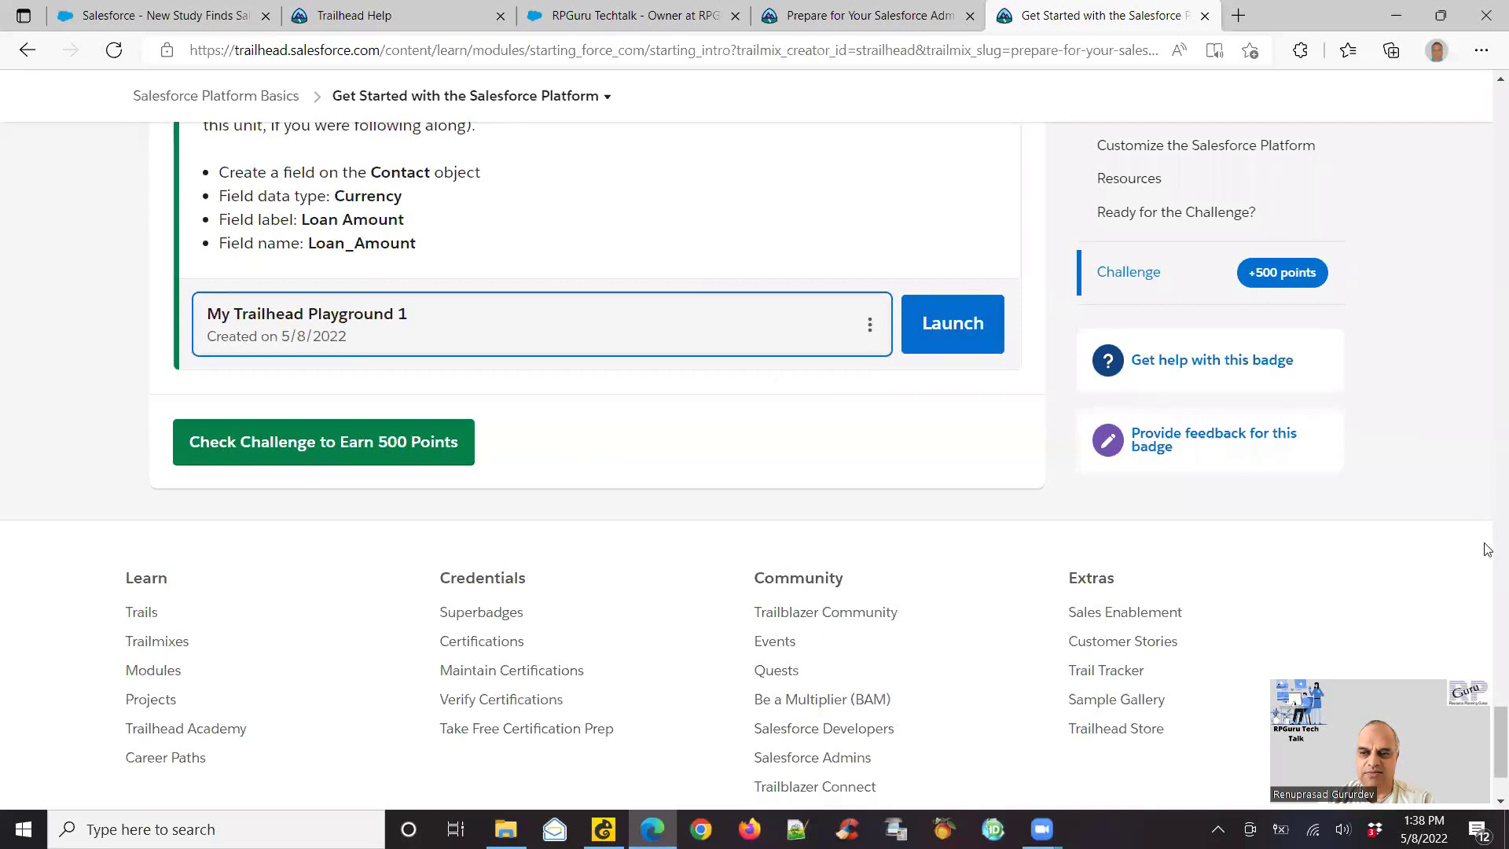
scroll(1489, 597, up, 7)
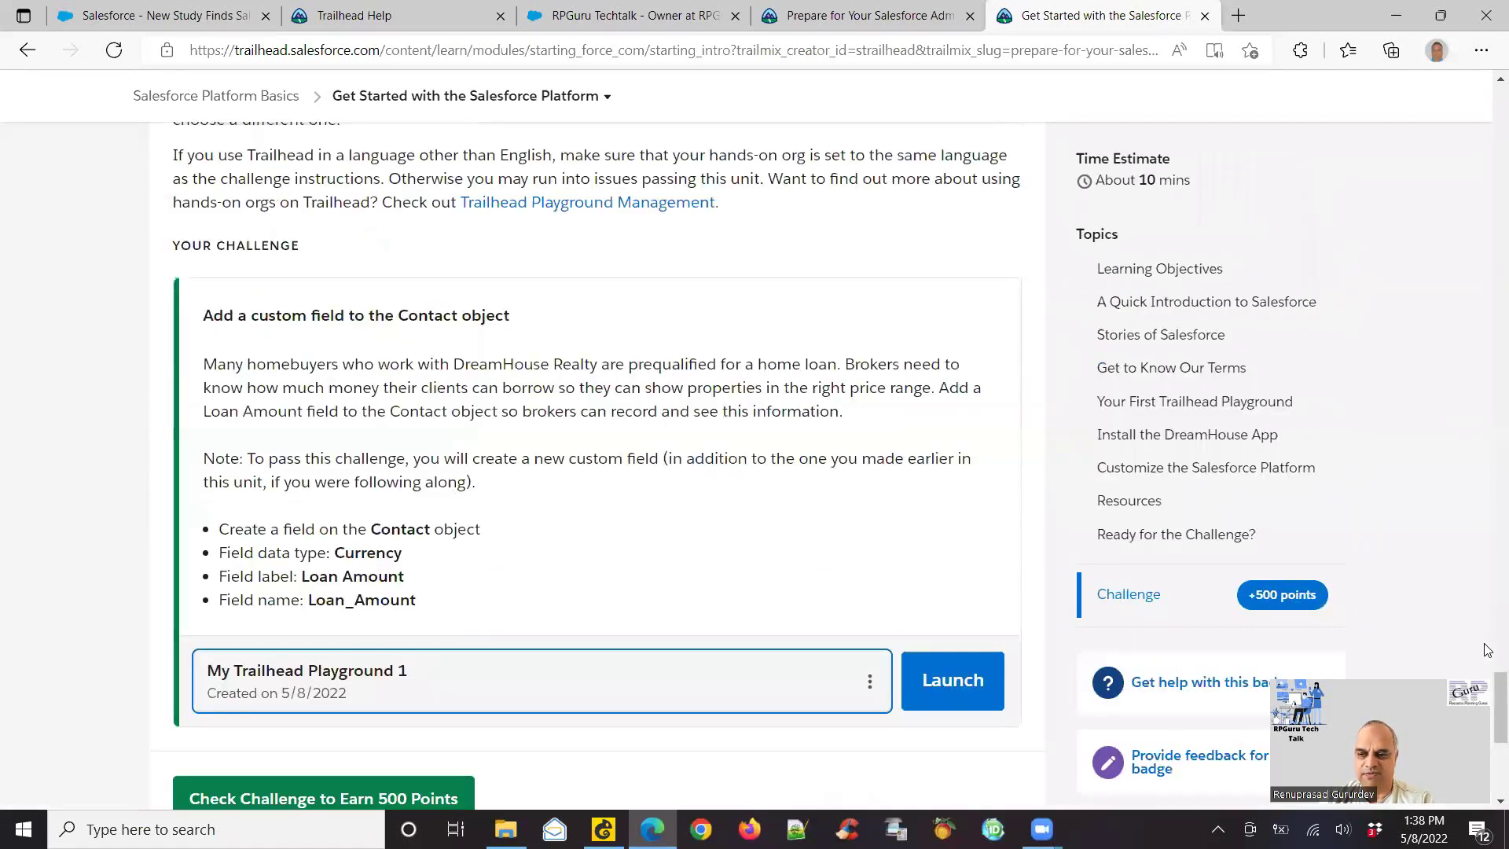
click(1488, 95)
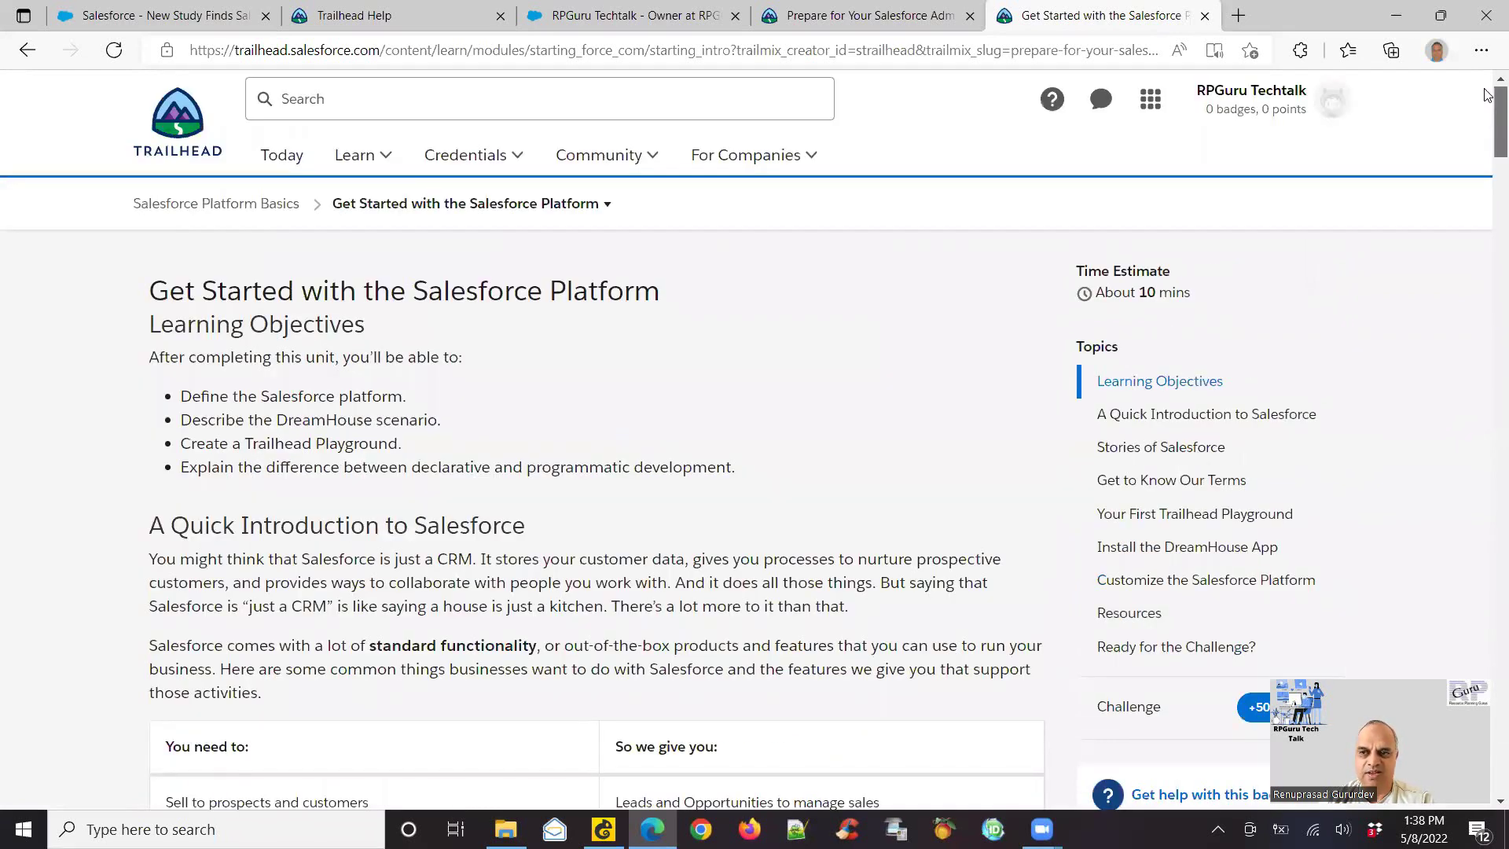
drag(1487, 95, 1487, 96)
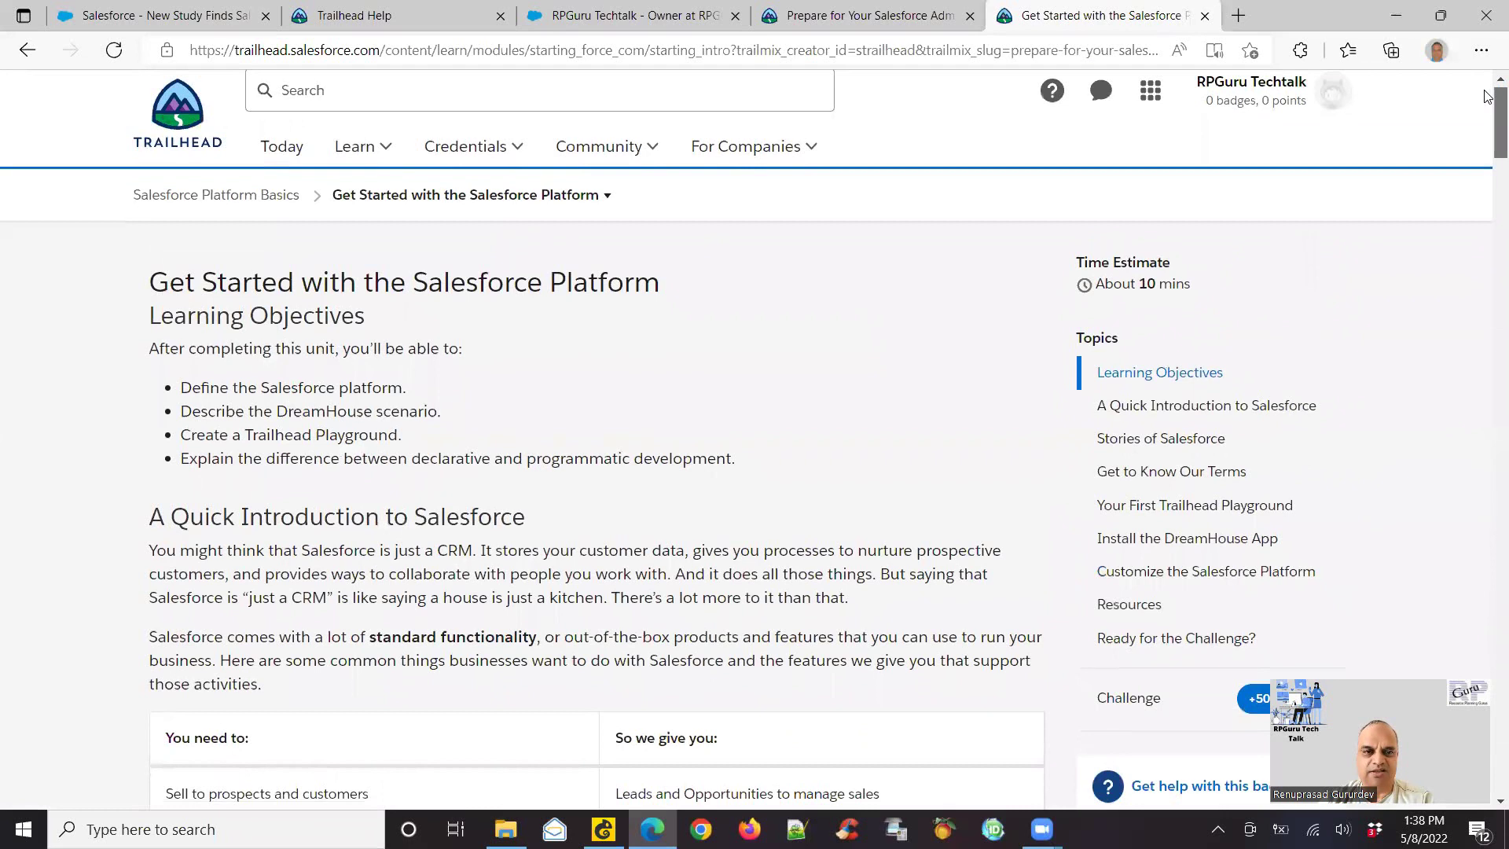
drag(1487, 95, 1486, 690)
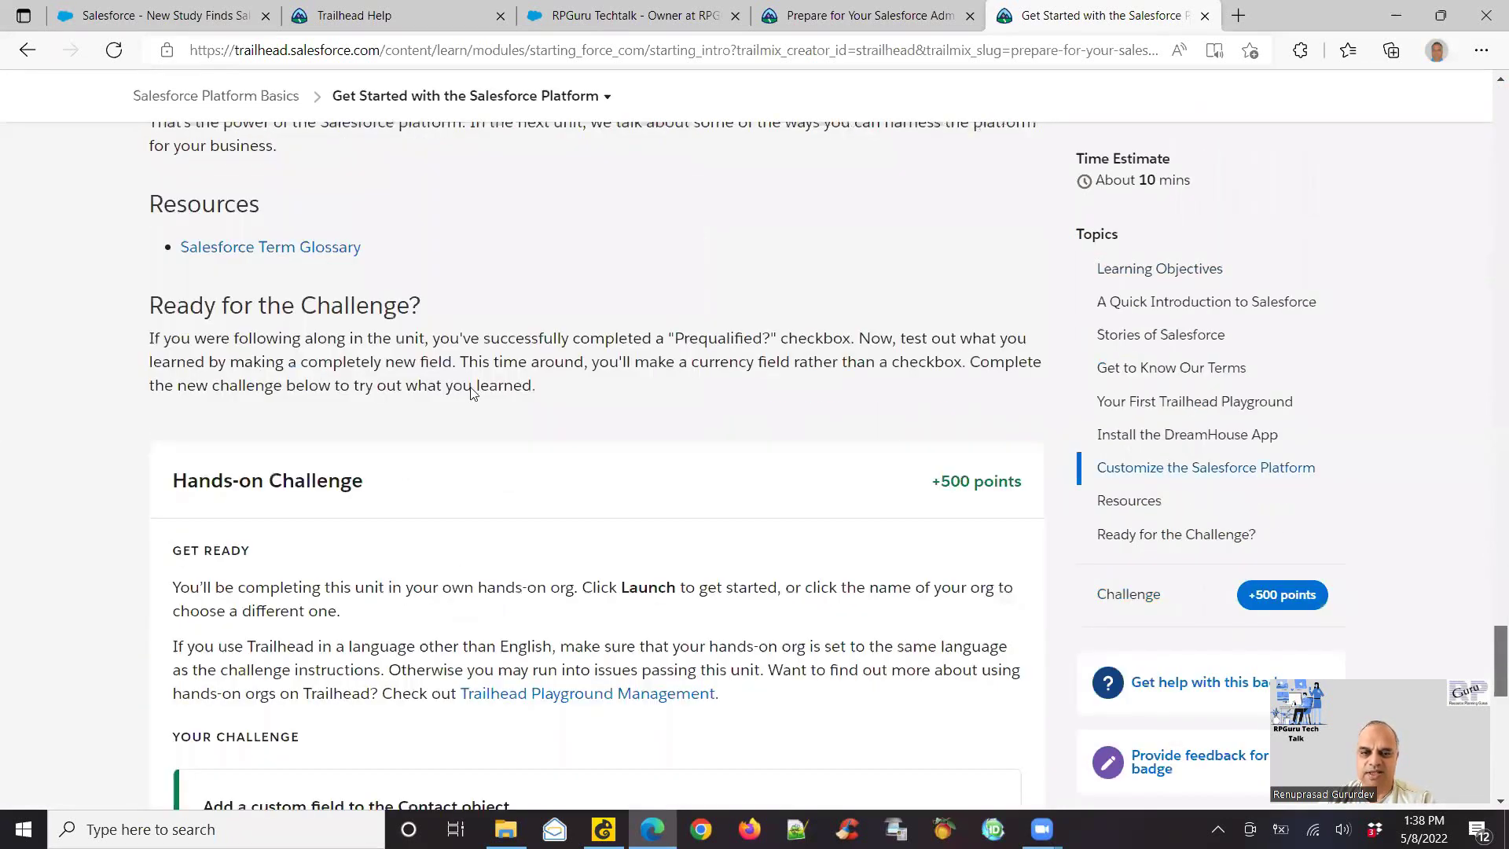
scroll(475, 393, down, 8)
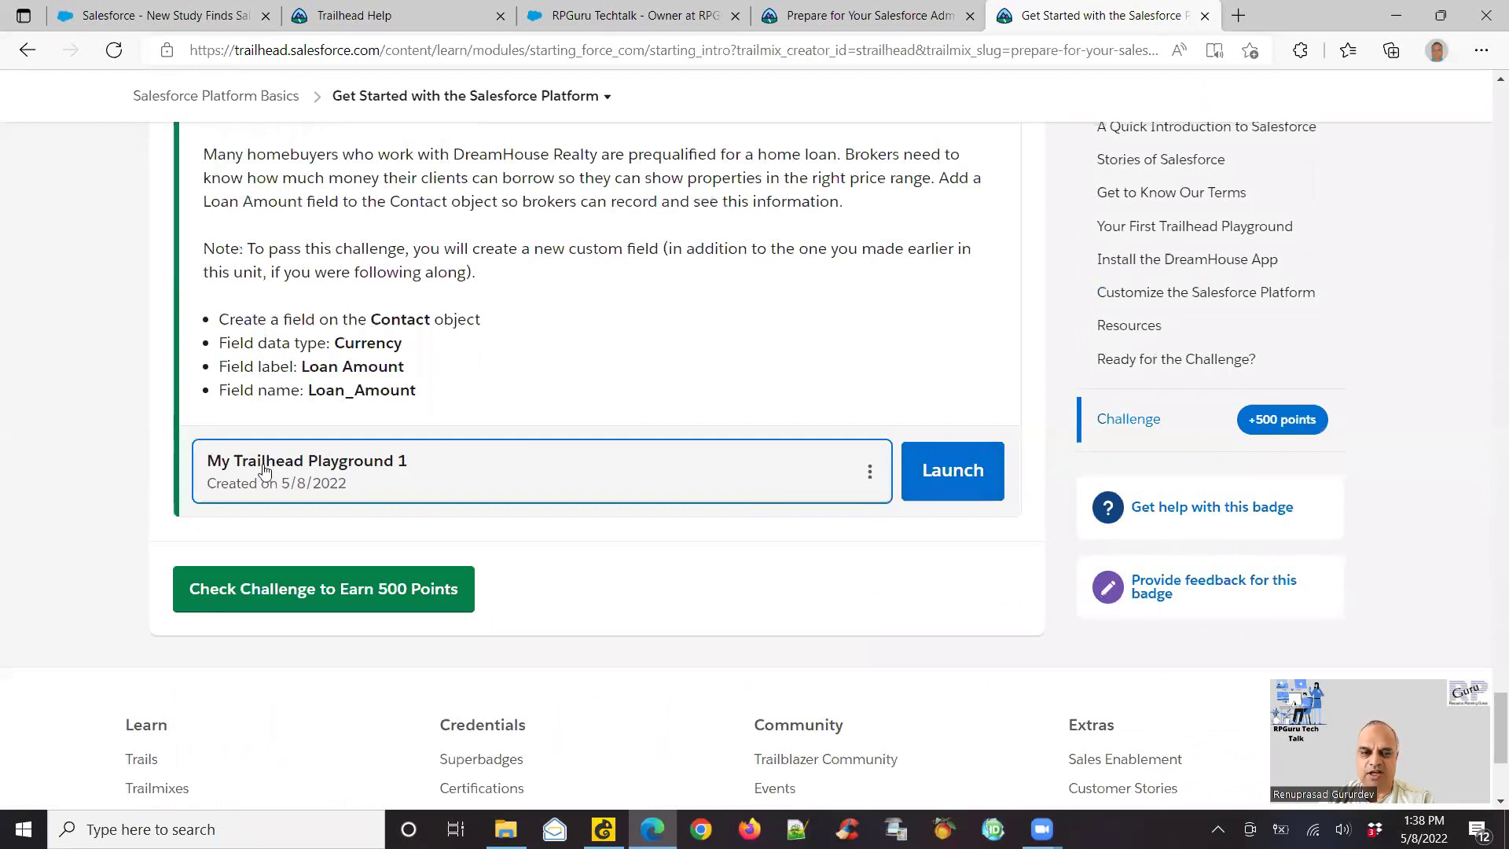
- Create a new hands-on Trailhead Playground named 'My First Org'
click(869, 473)
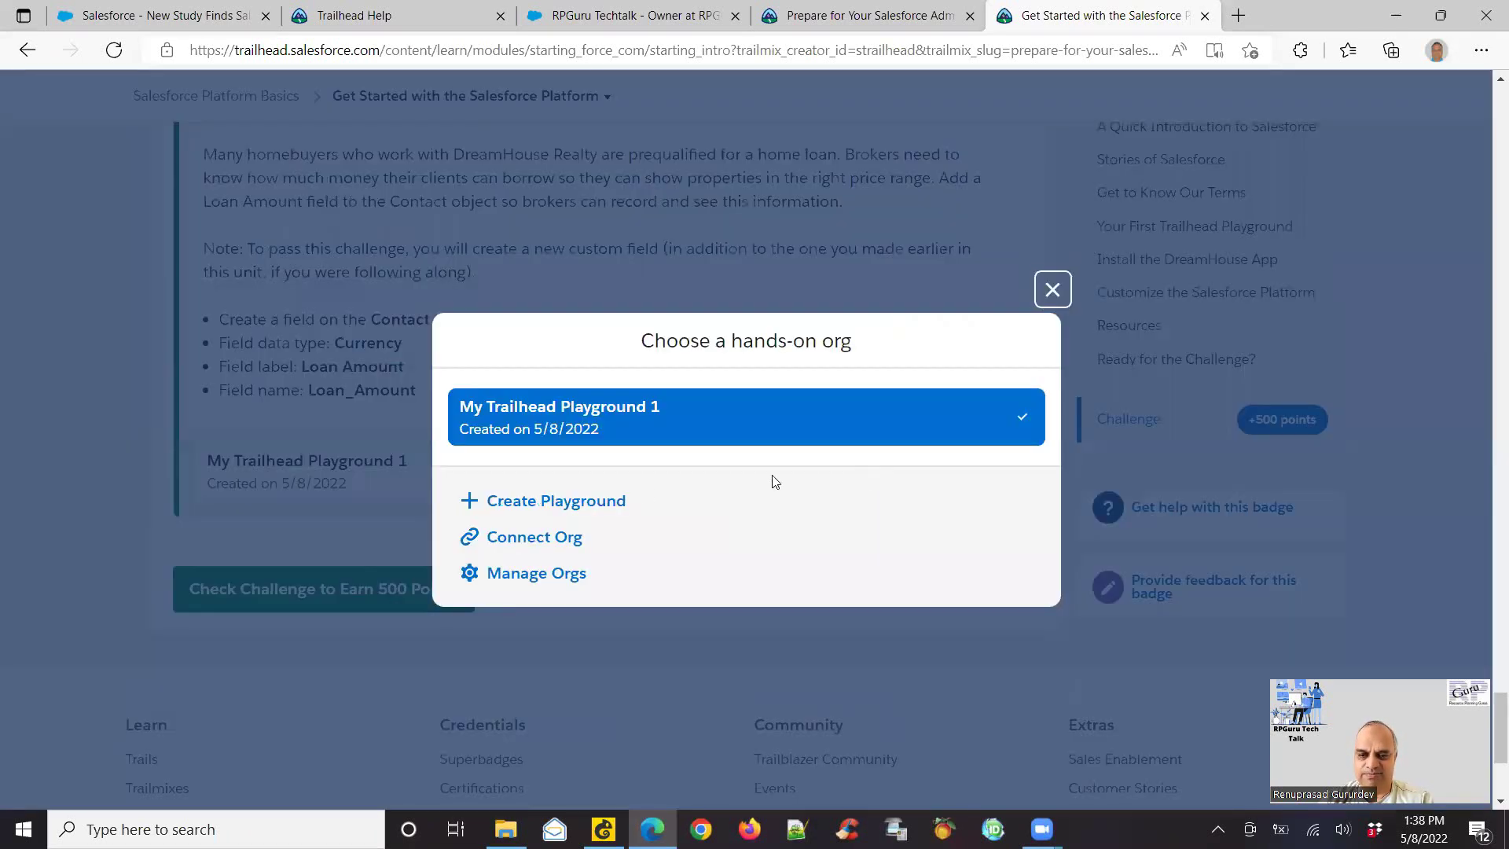
click(627, 501)
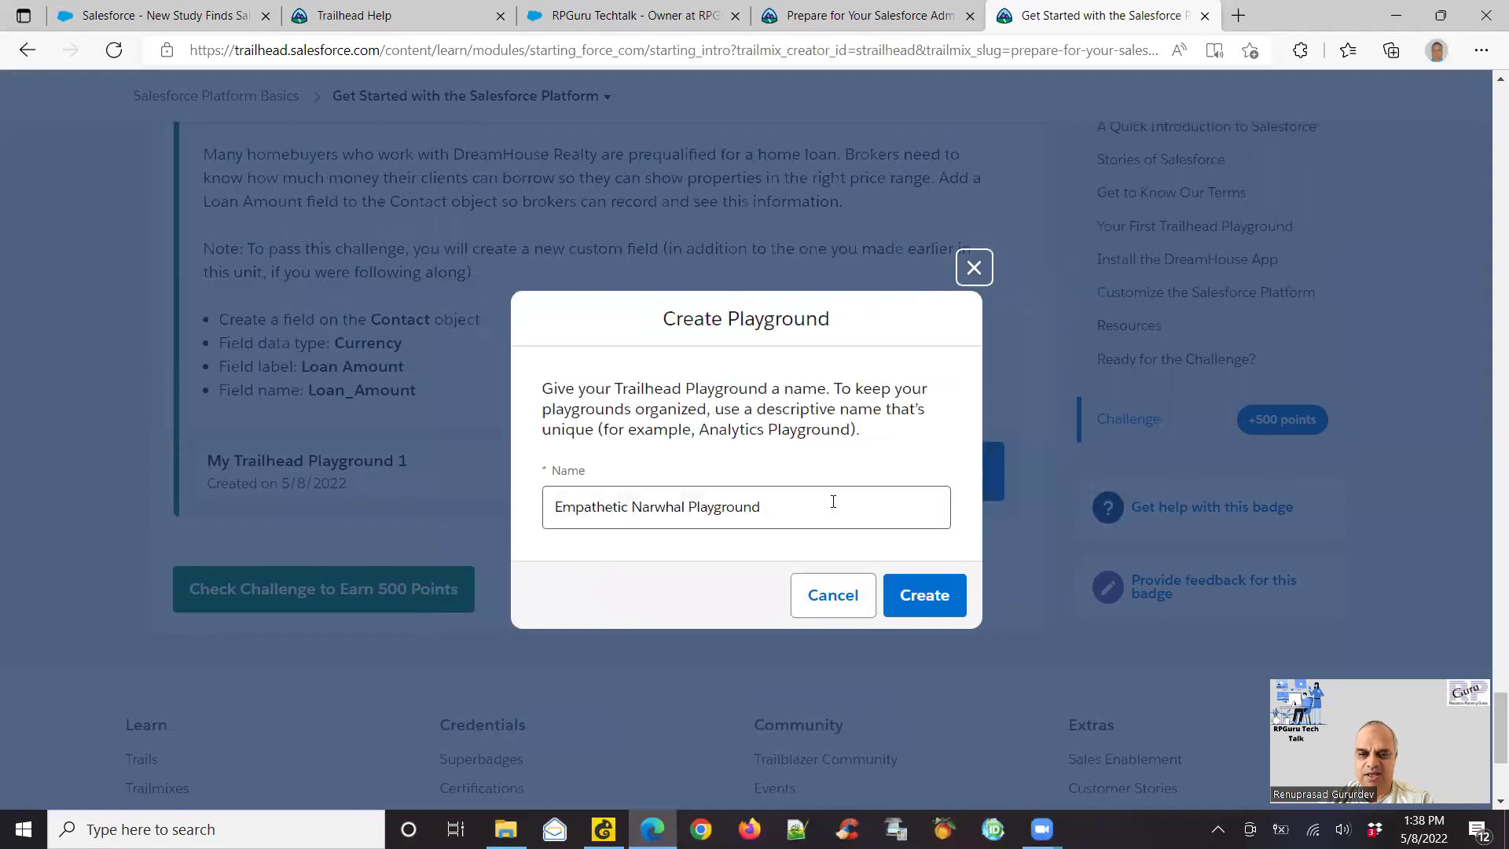
drag(828, 505, 548, 505)
key(BackSpace)
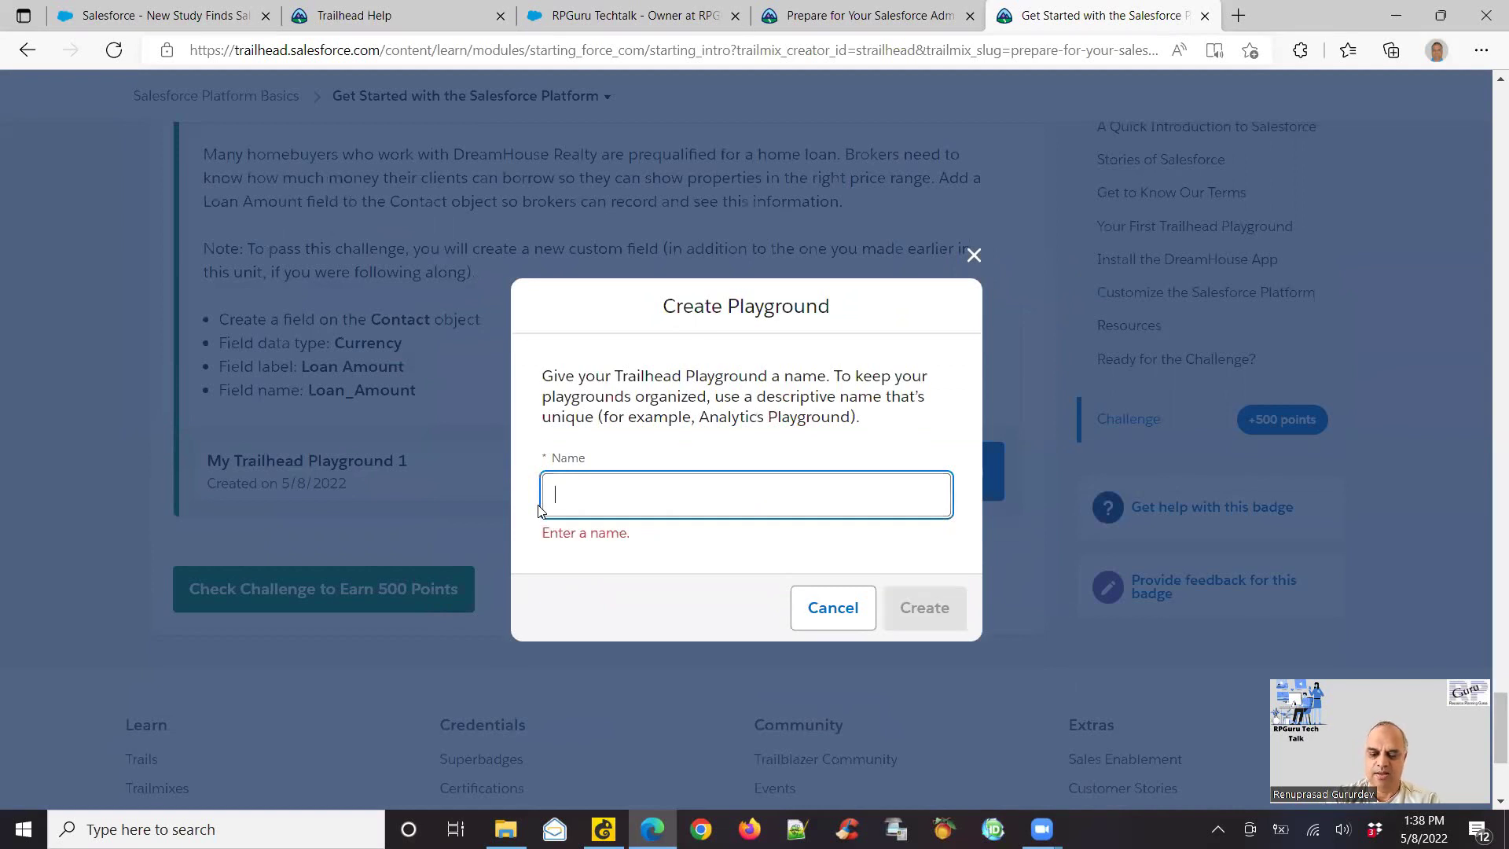
text(My First P)
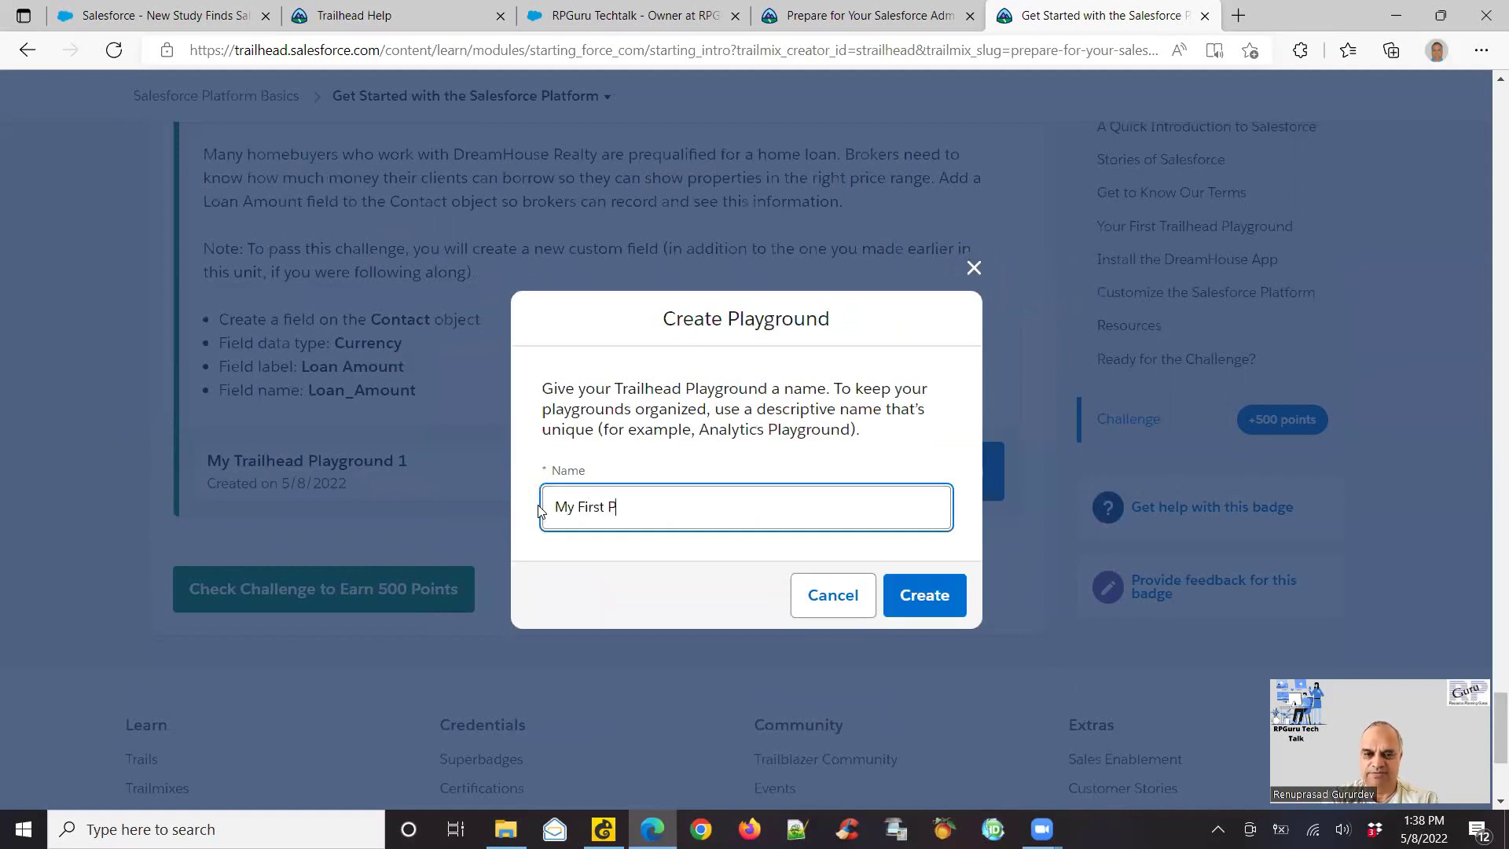
key(BackSpace)
text(T)
key(BackSpace)
text(Test)
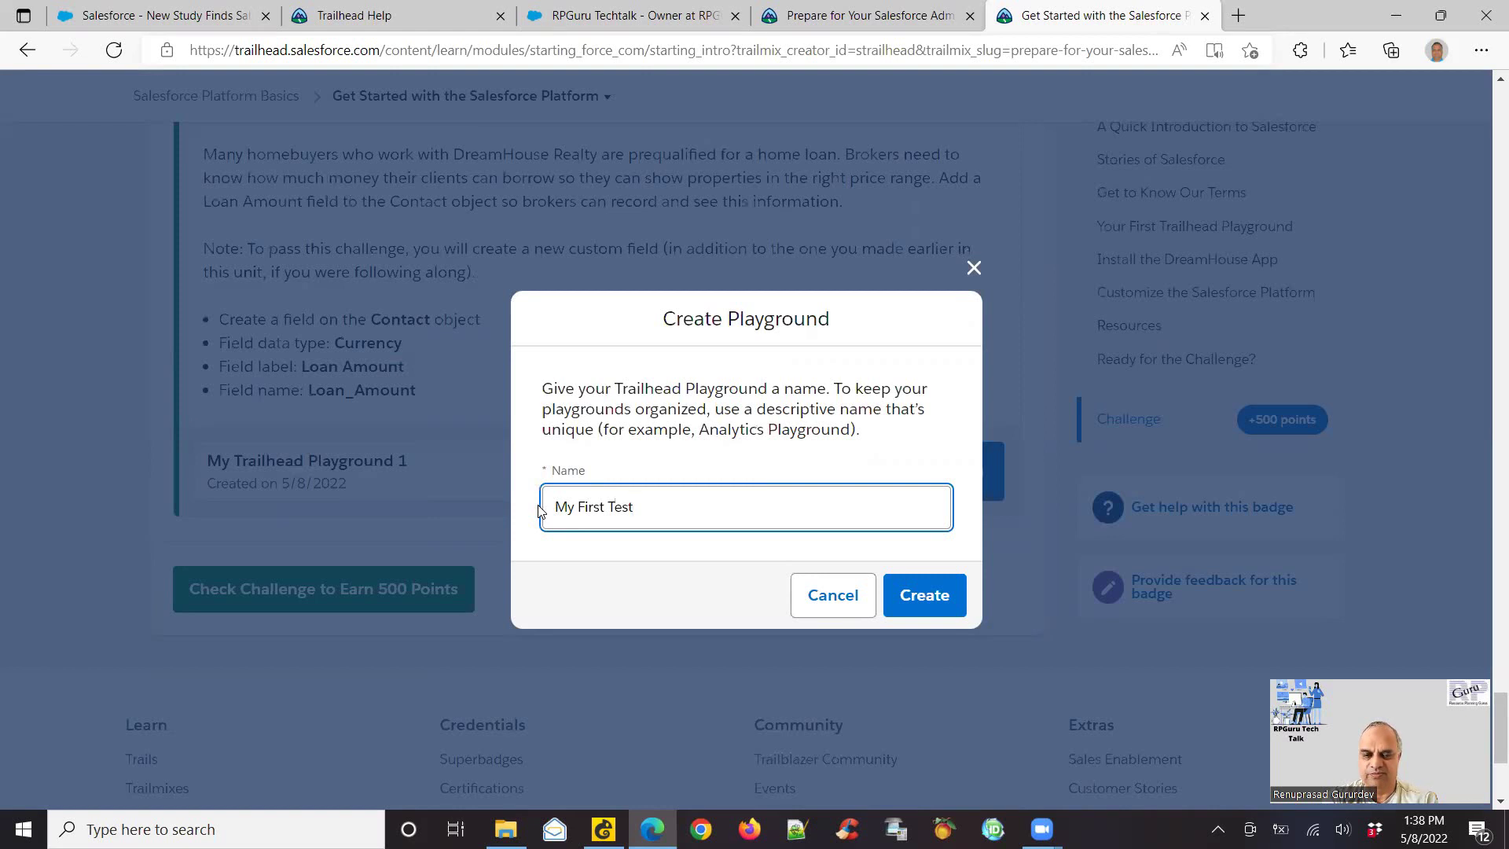
key(BackSpace)
key(BackSpace)
key(BackSpace)
key(BackSpace)
key(BackSpace)
text(Org)
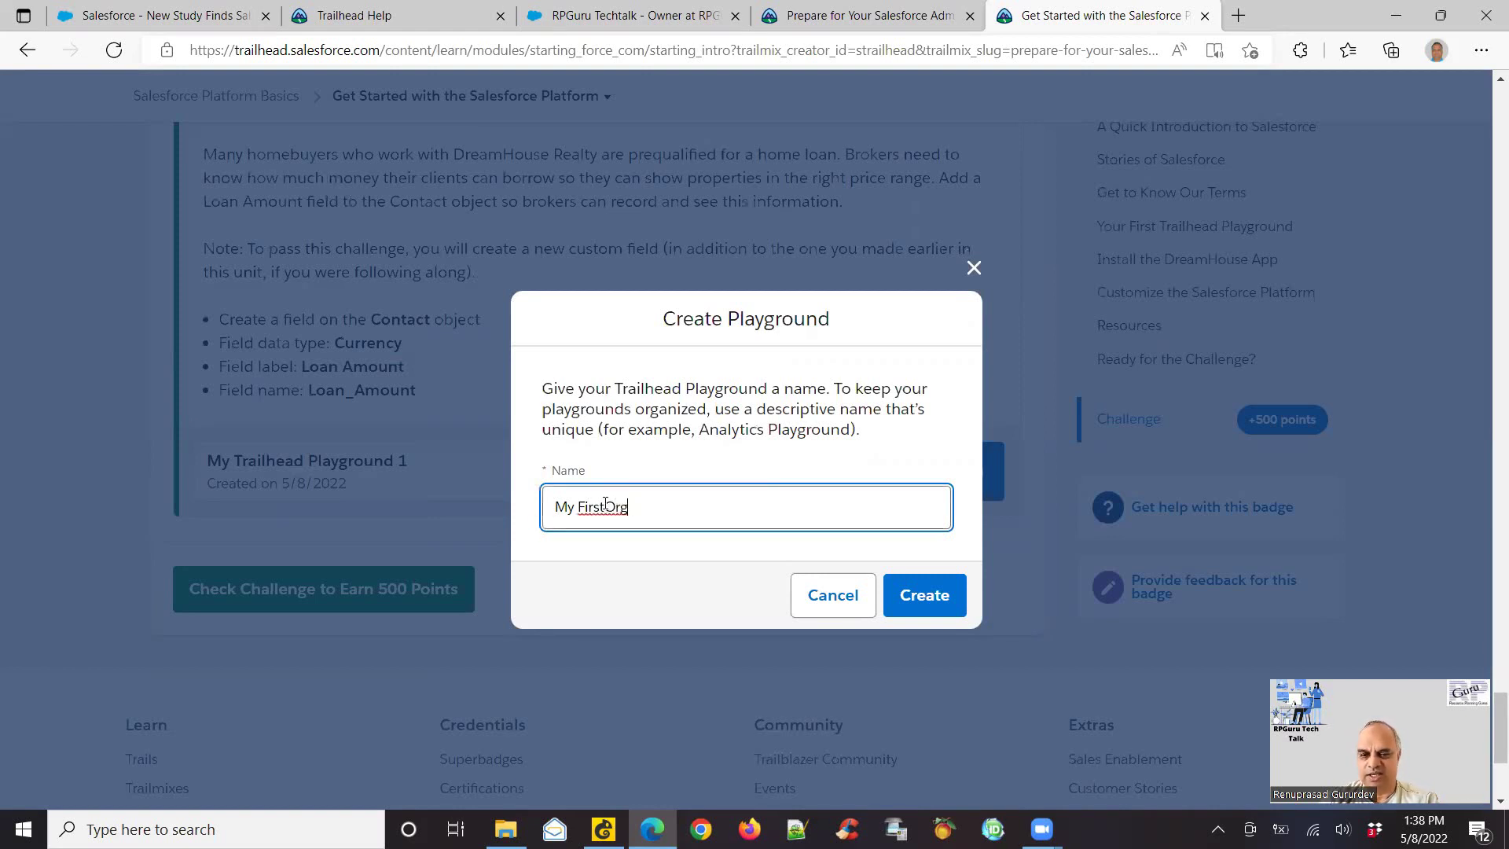
click(606, 506)
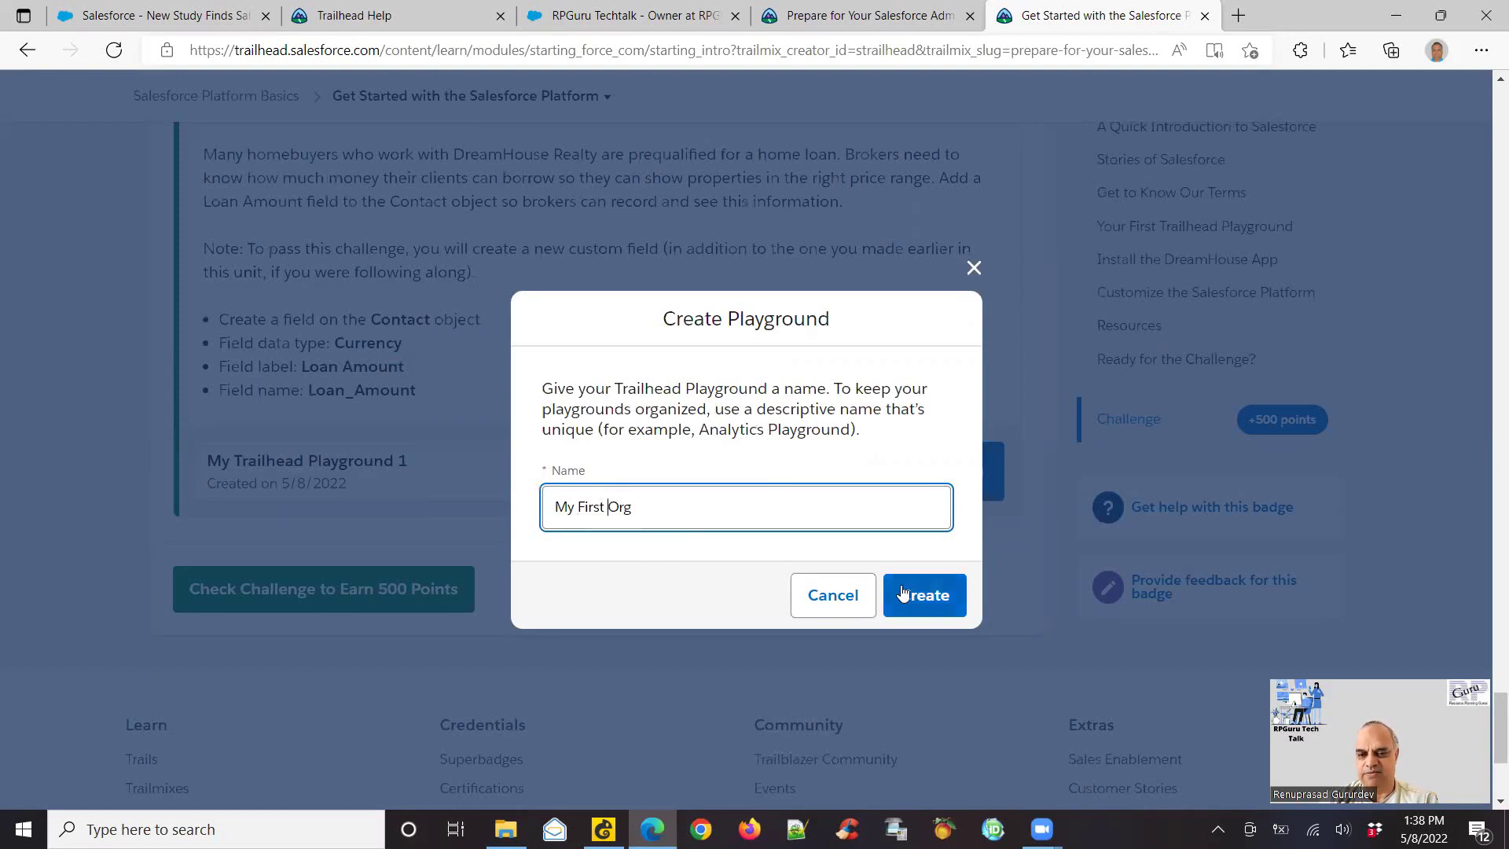
click(931, 600)
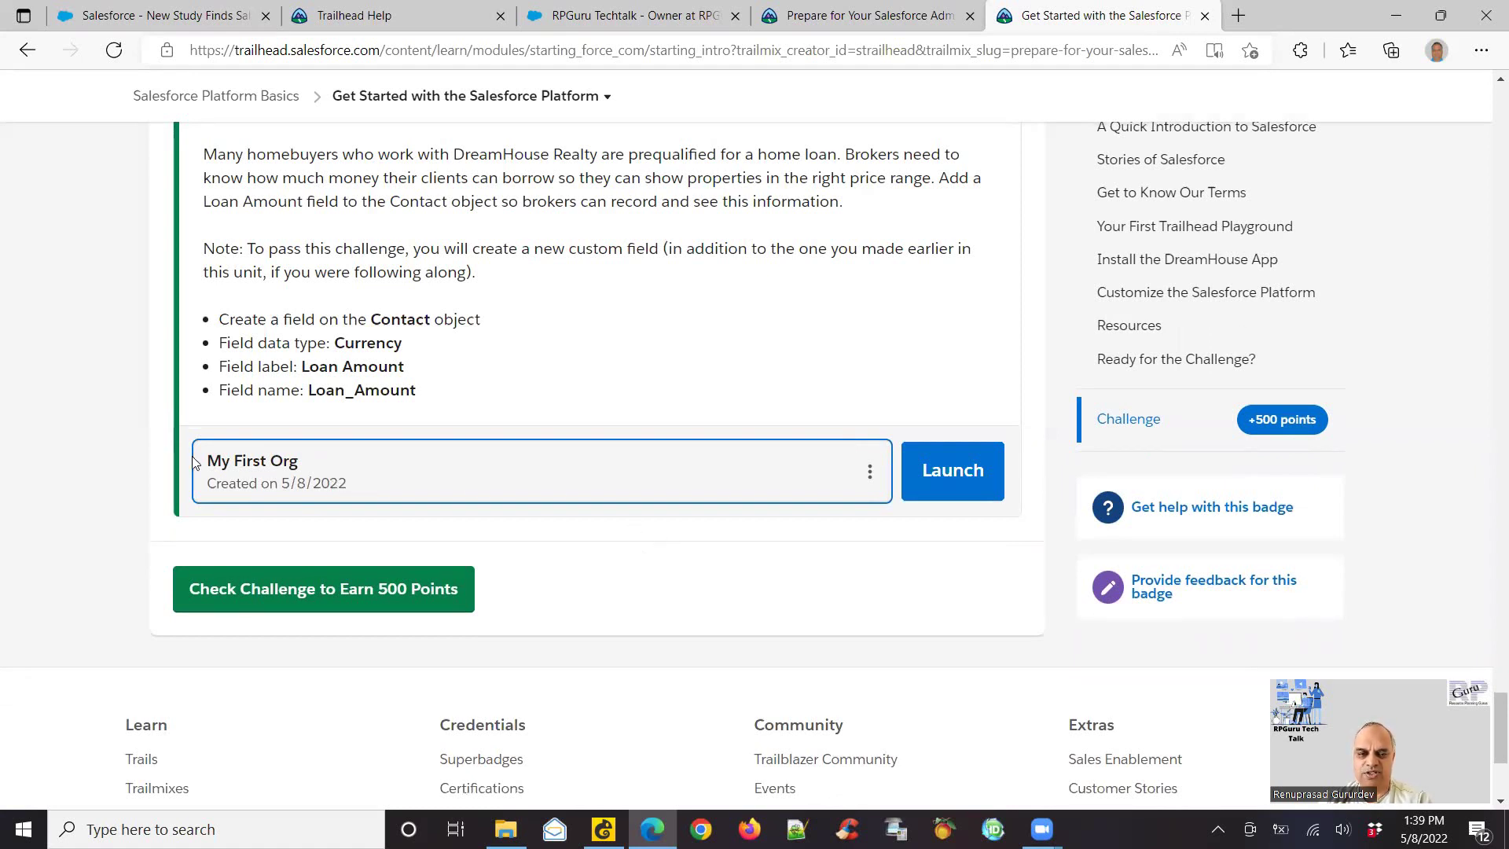
- Launch the My First Org playground in a new browser tab
click(968, 487)
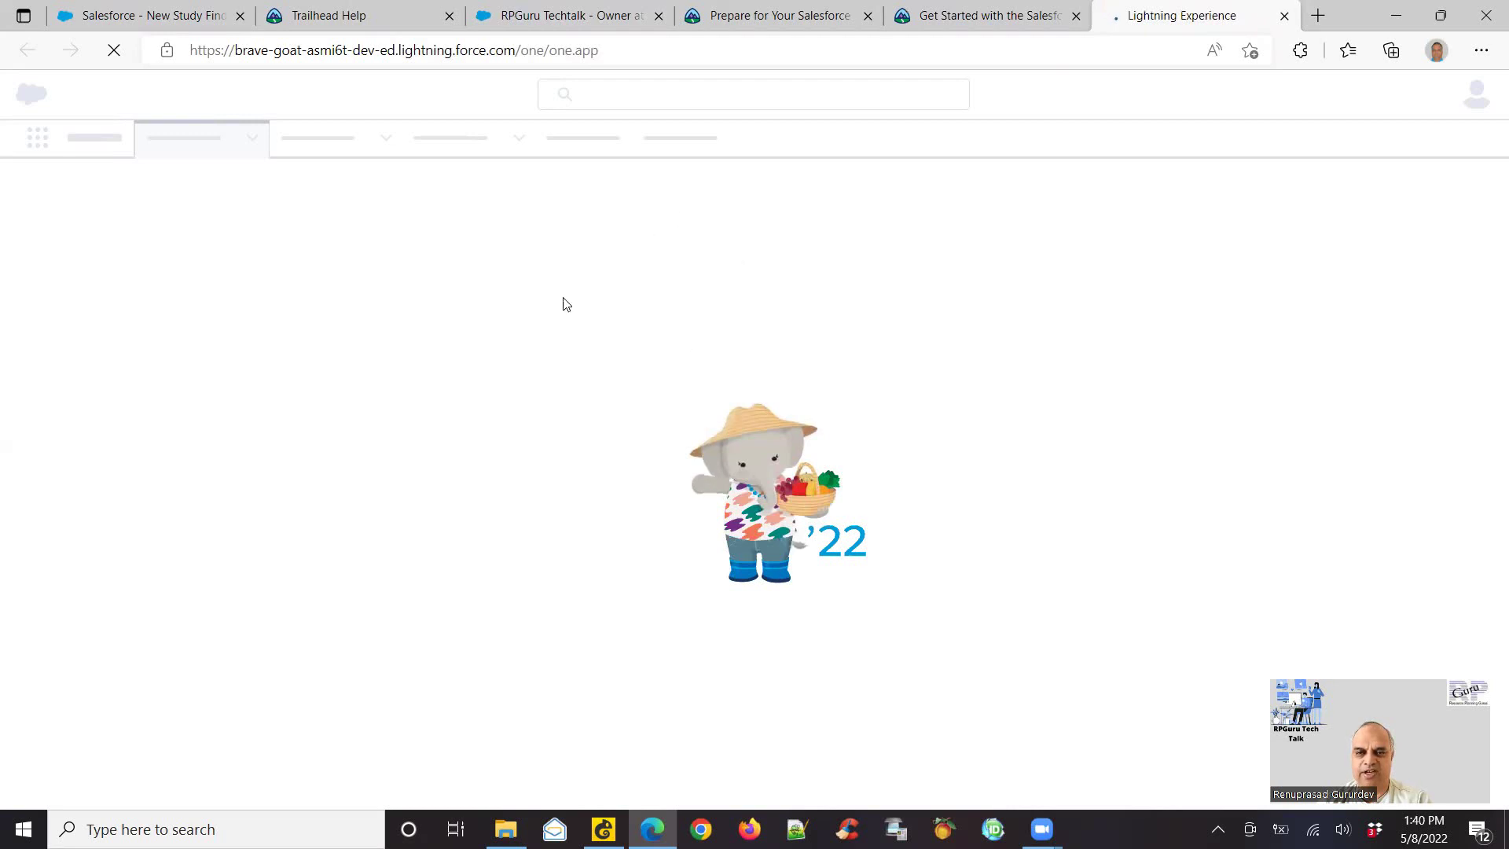
- On the Trailhead unit, confirm My First Org is the selected hands-on org, then return to the playground
click(969, 30)
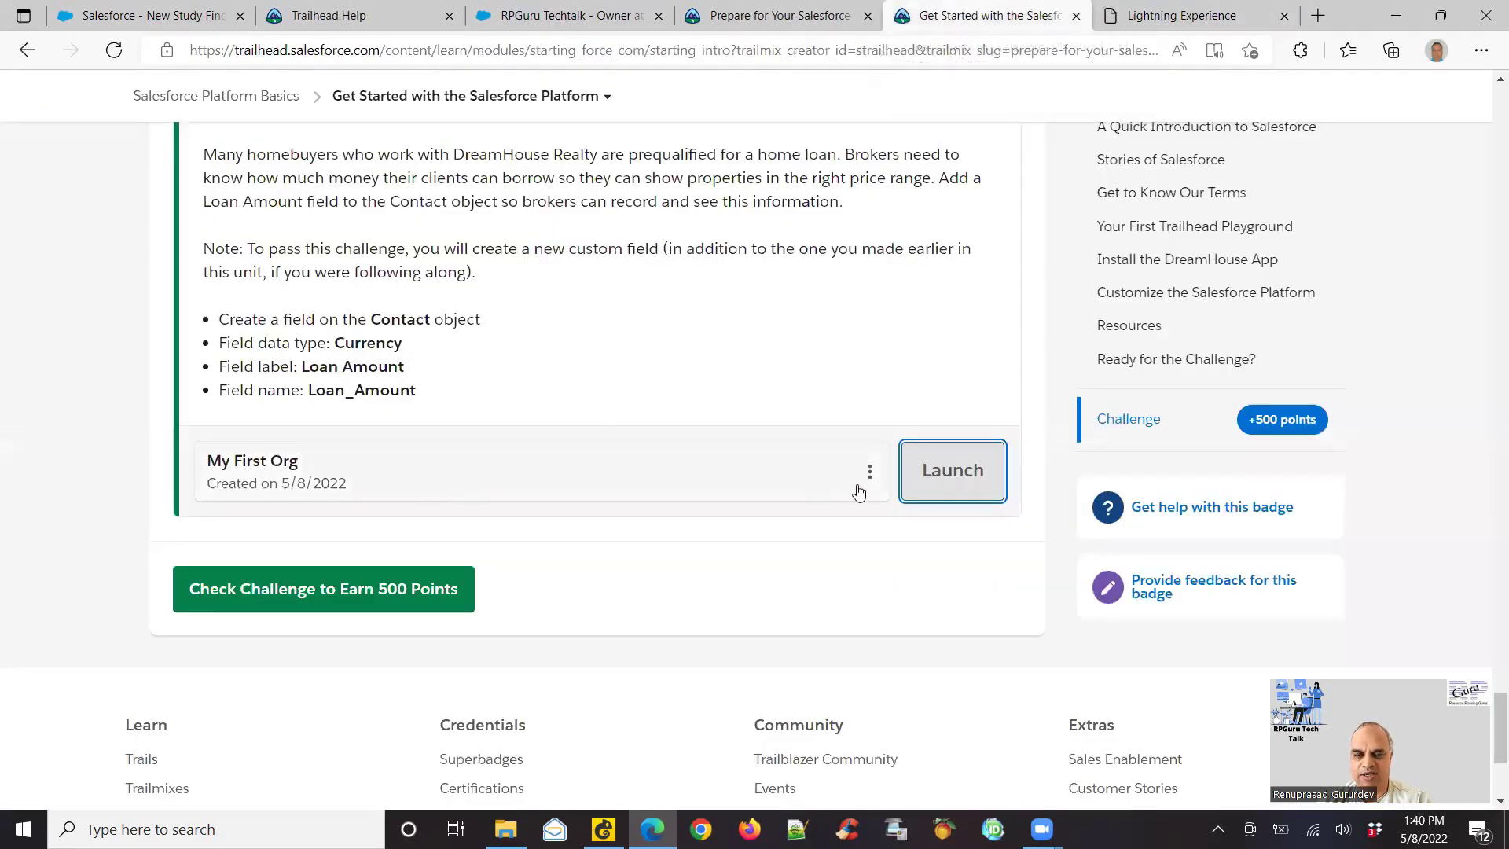
click(783, 475)
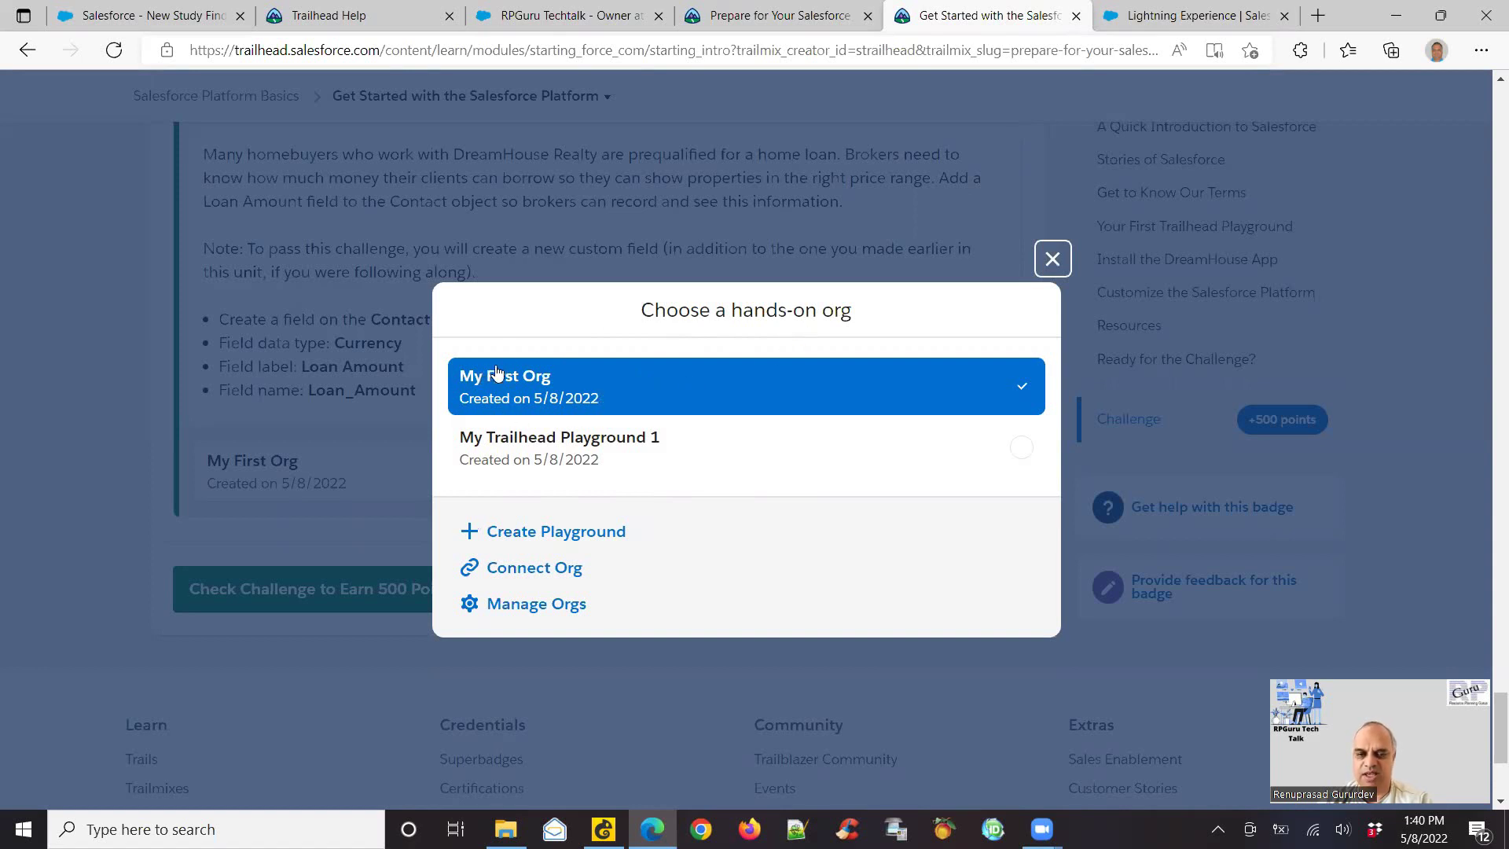
click(1049, 265)
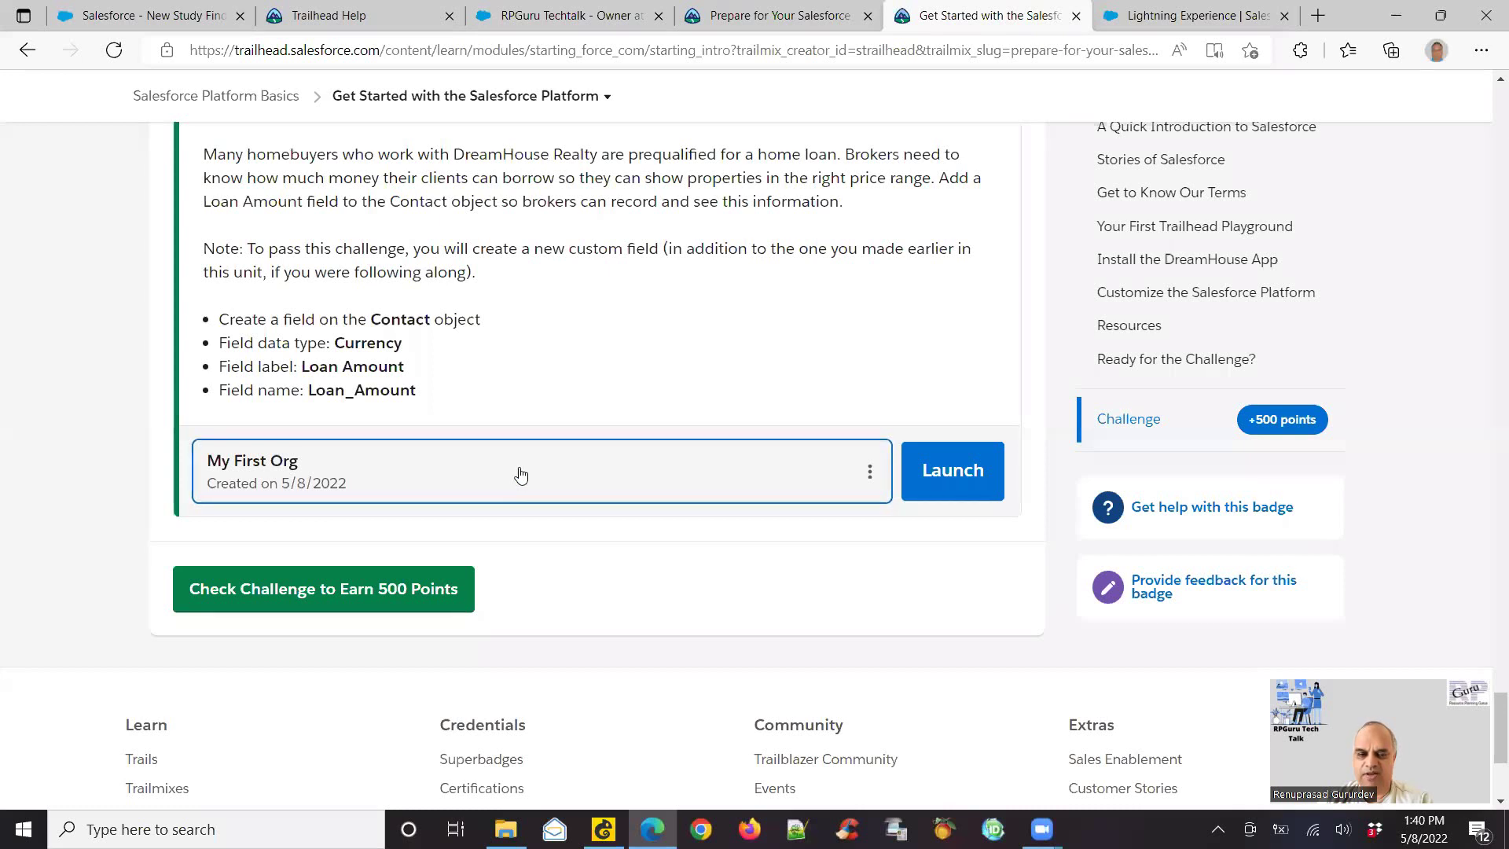
click(521, 473)
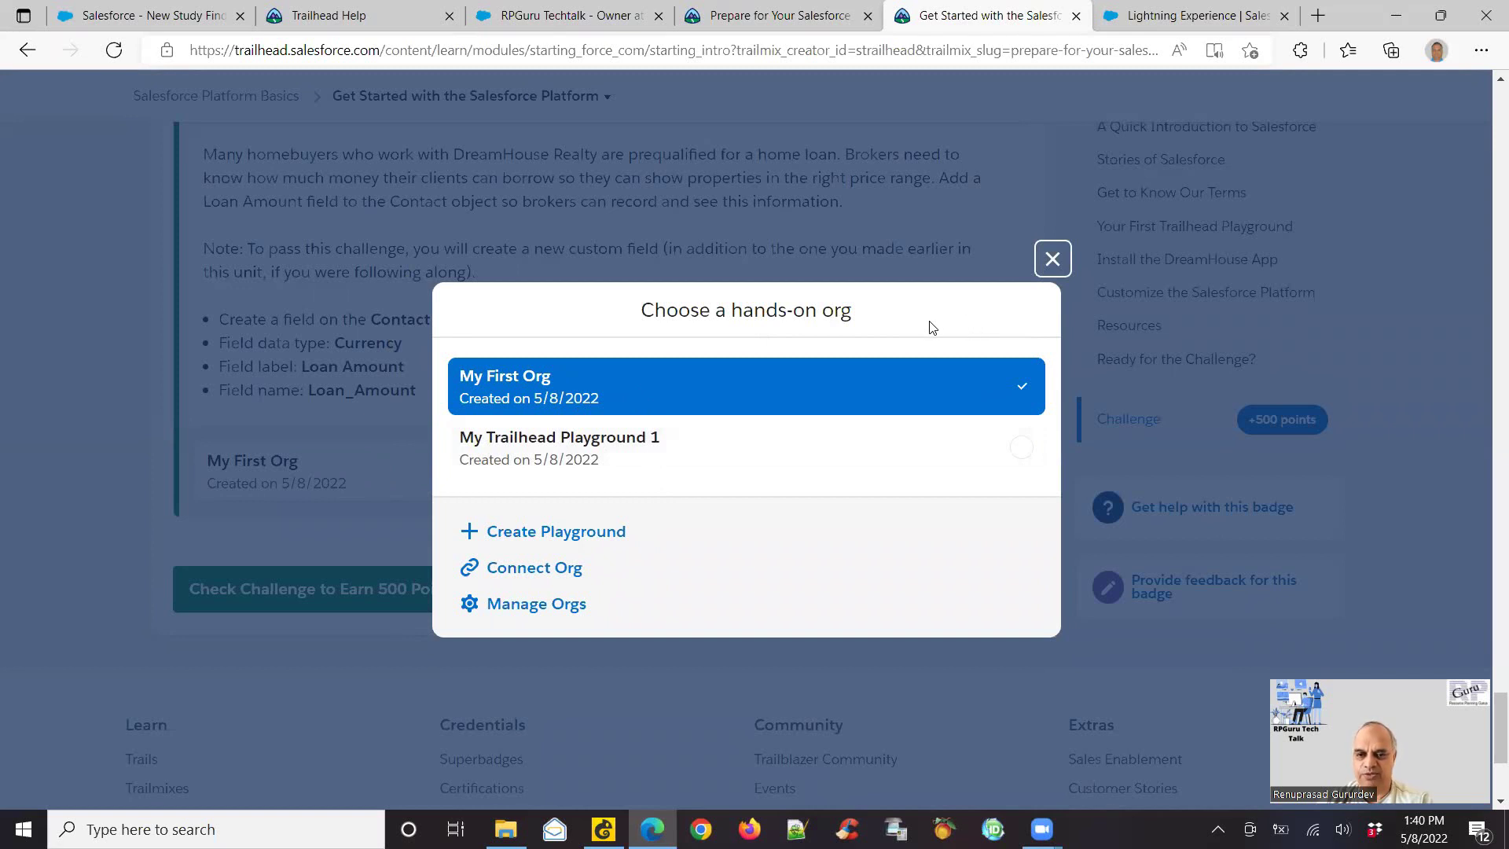
click(1052, 258)
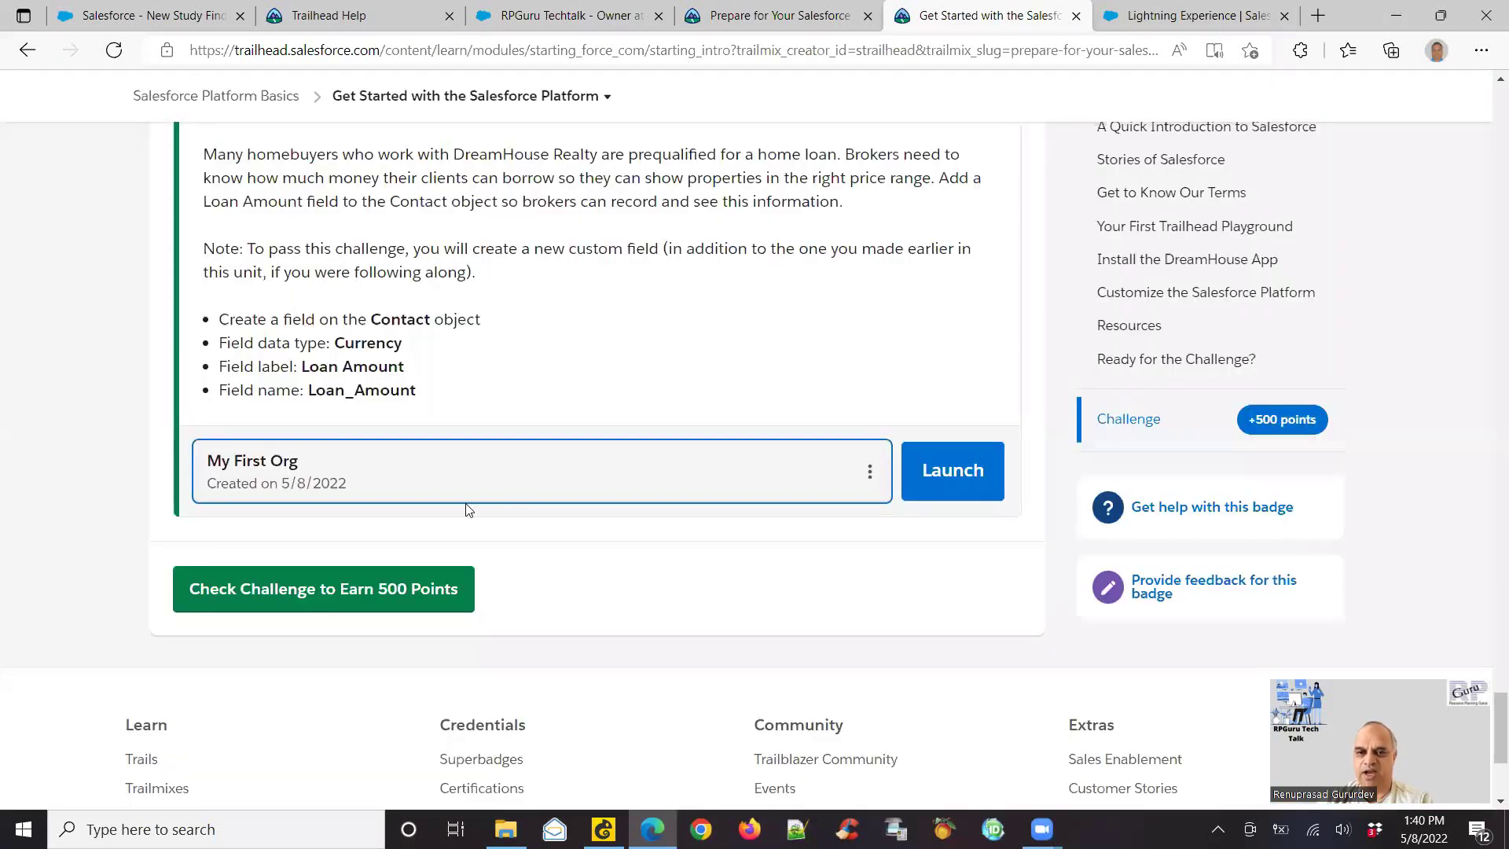
click(1184, 16)
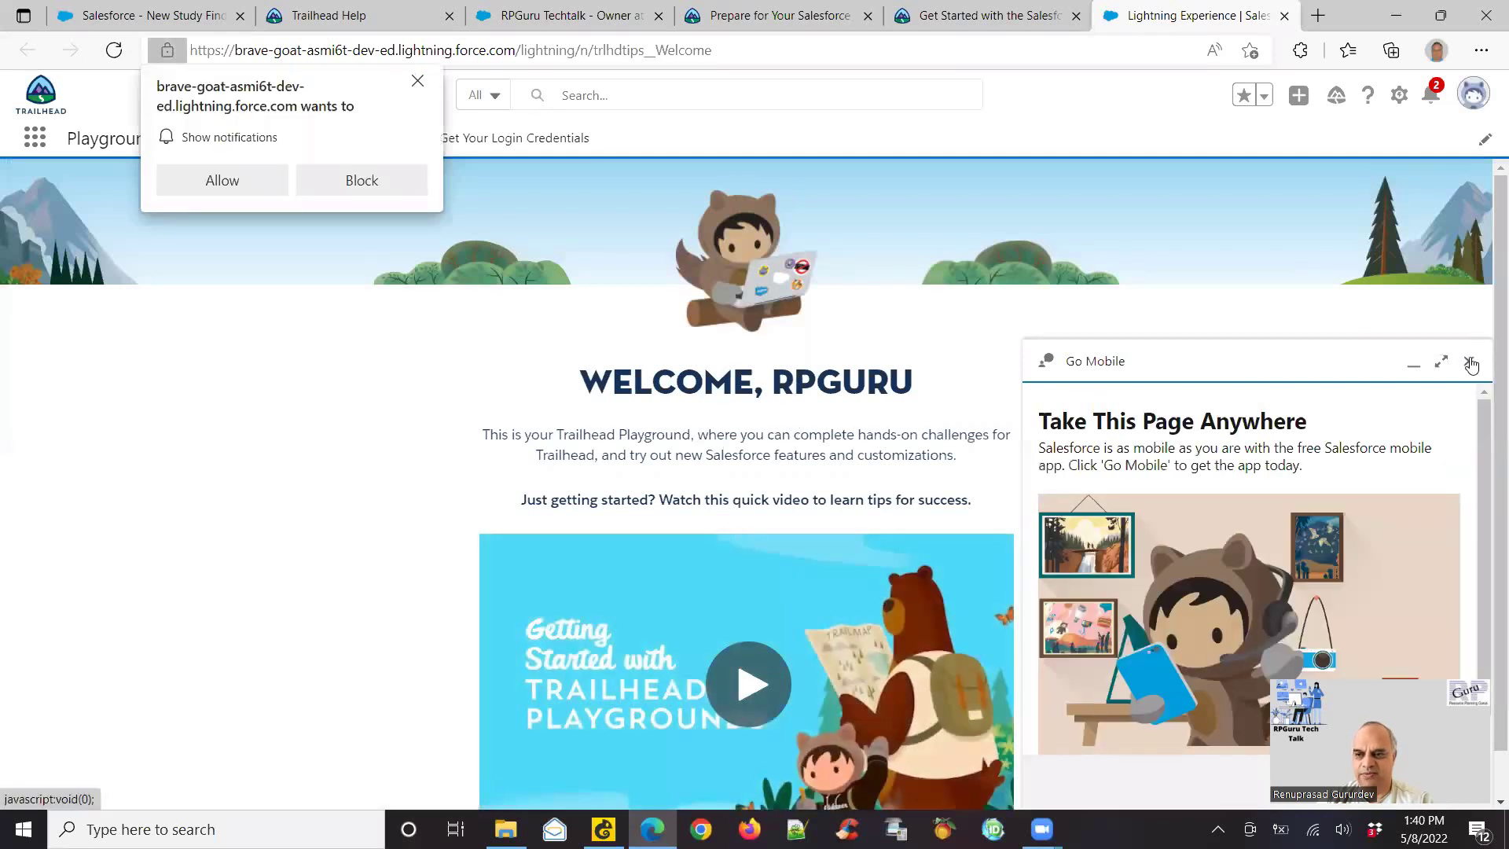
- Dismiss the Go Mobile, browser notification and learning pop-ups, then open the Install a Package page
click(1468, 362)
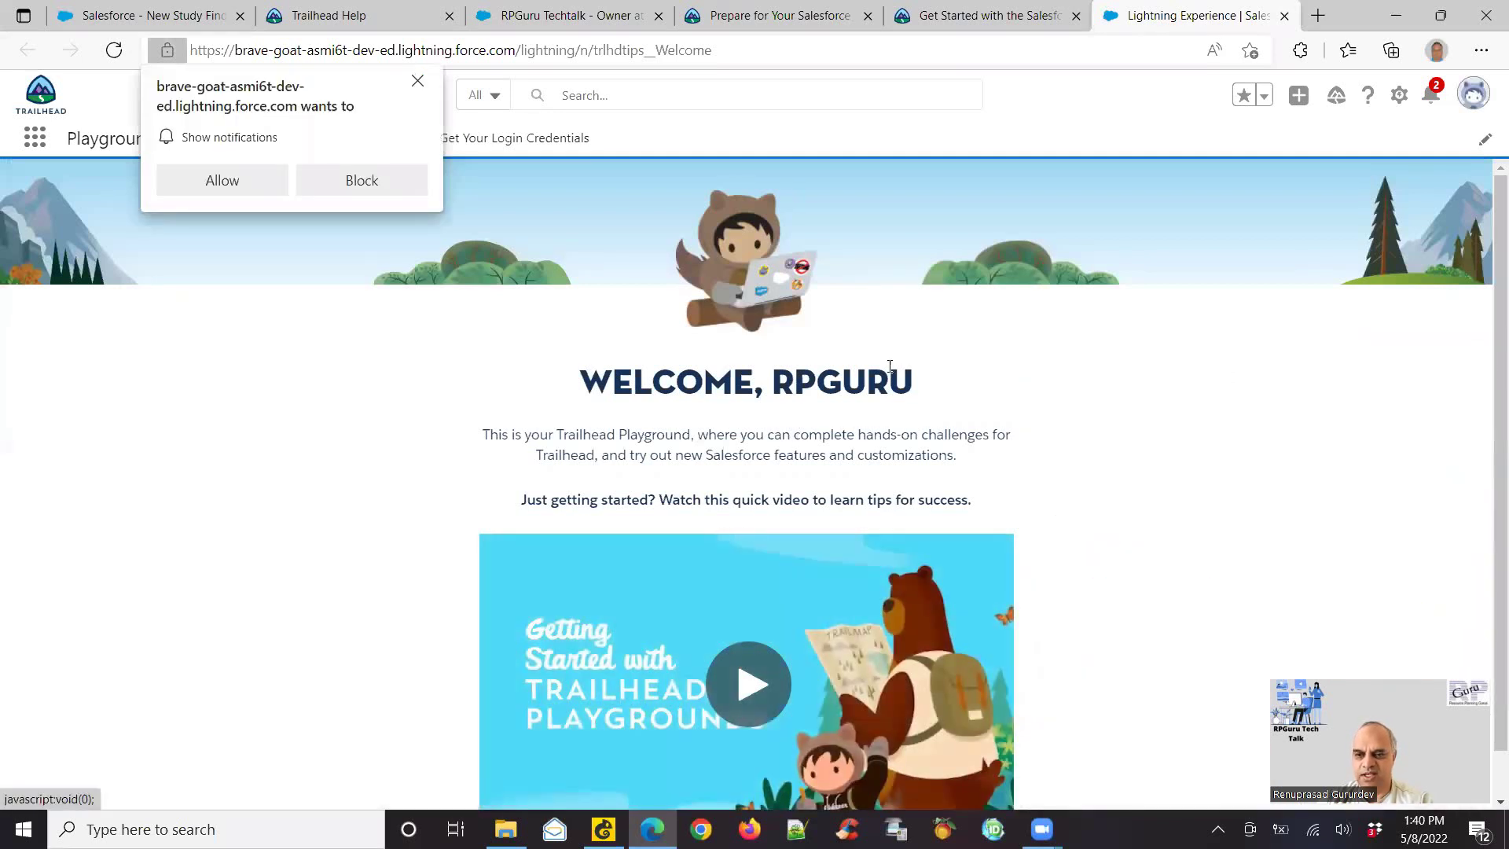
click(417, 81)
click(1471, 139)
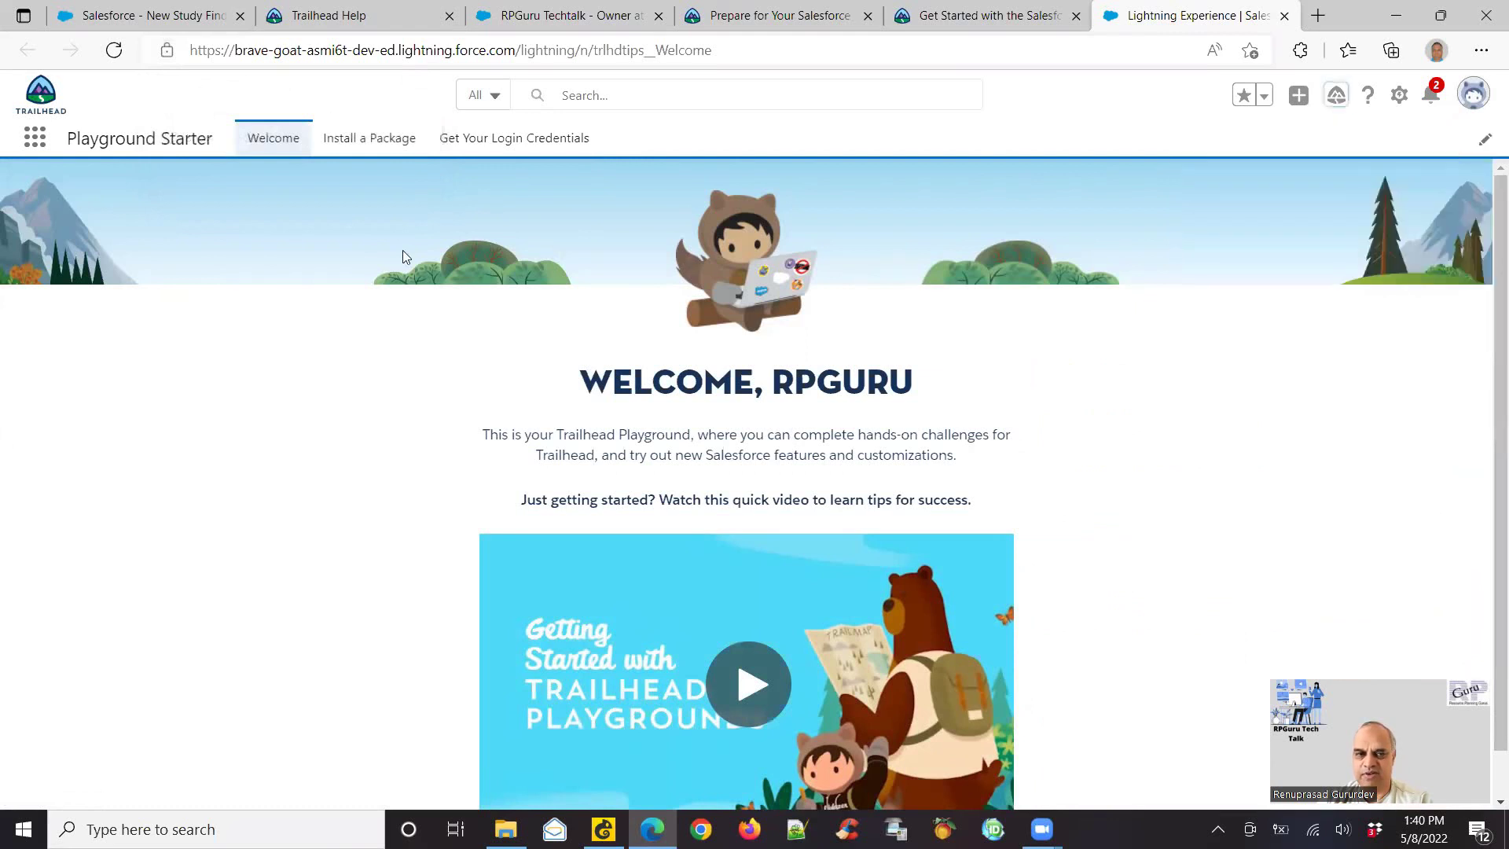
click(377, 147)
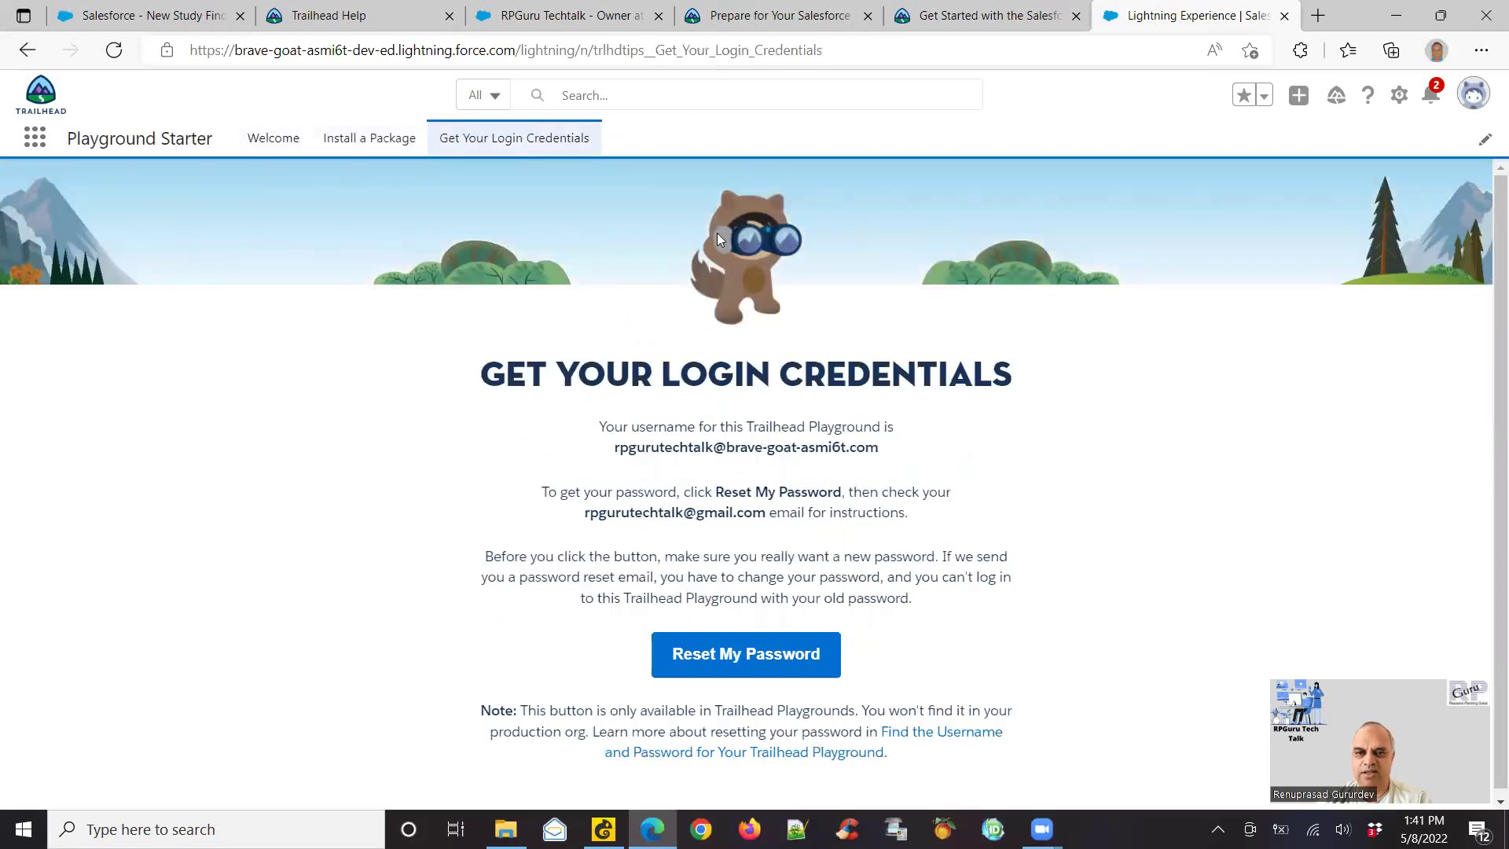
- Recheck the hands-on org chooser on Trailhead, then open the playground's App Launcher
click(984, 19)
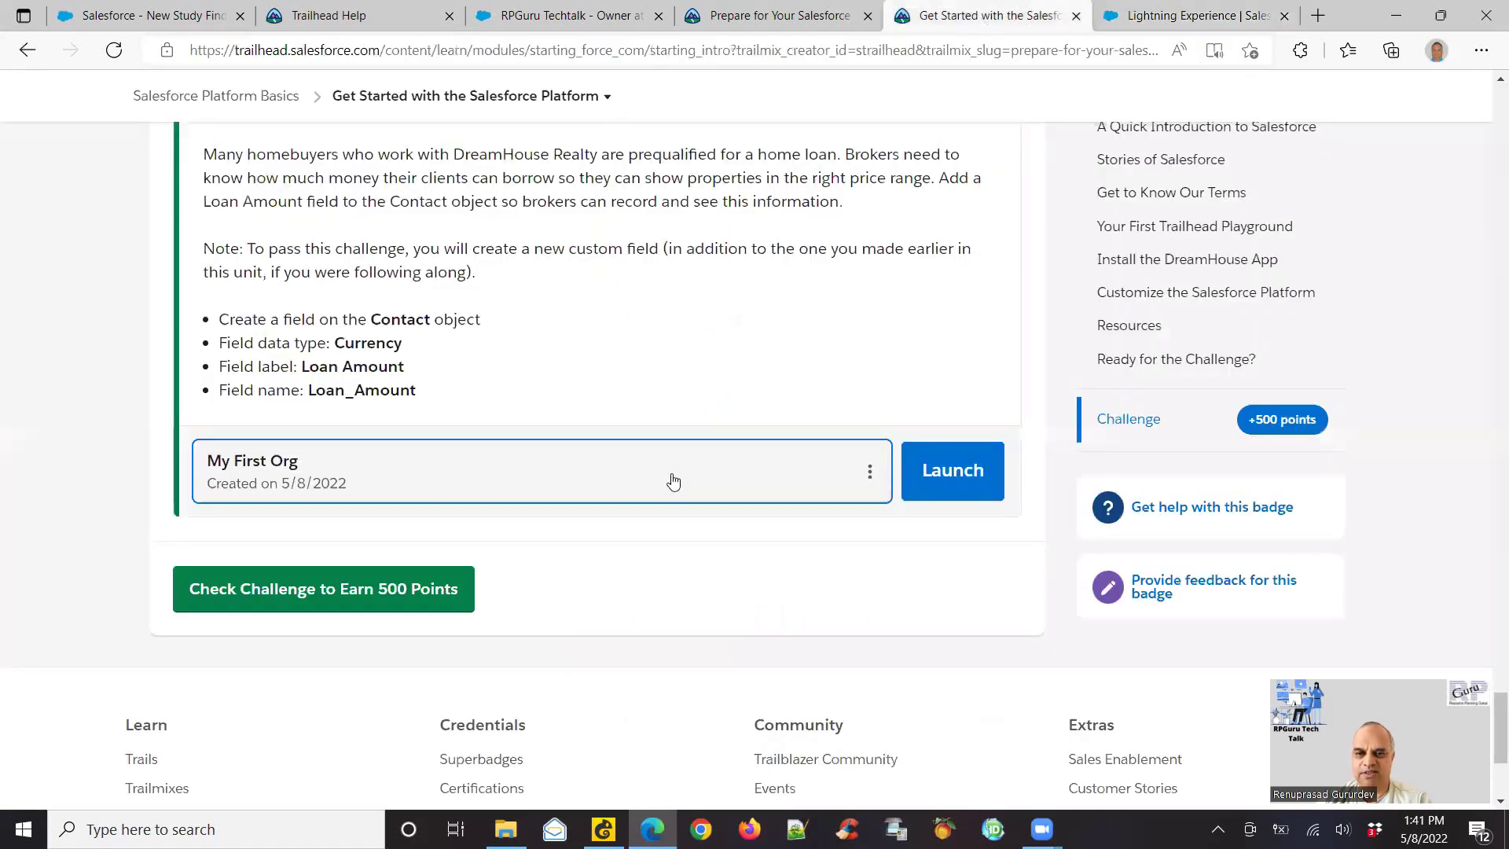
click(820, 481)
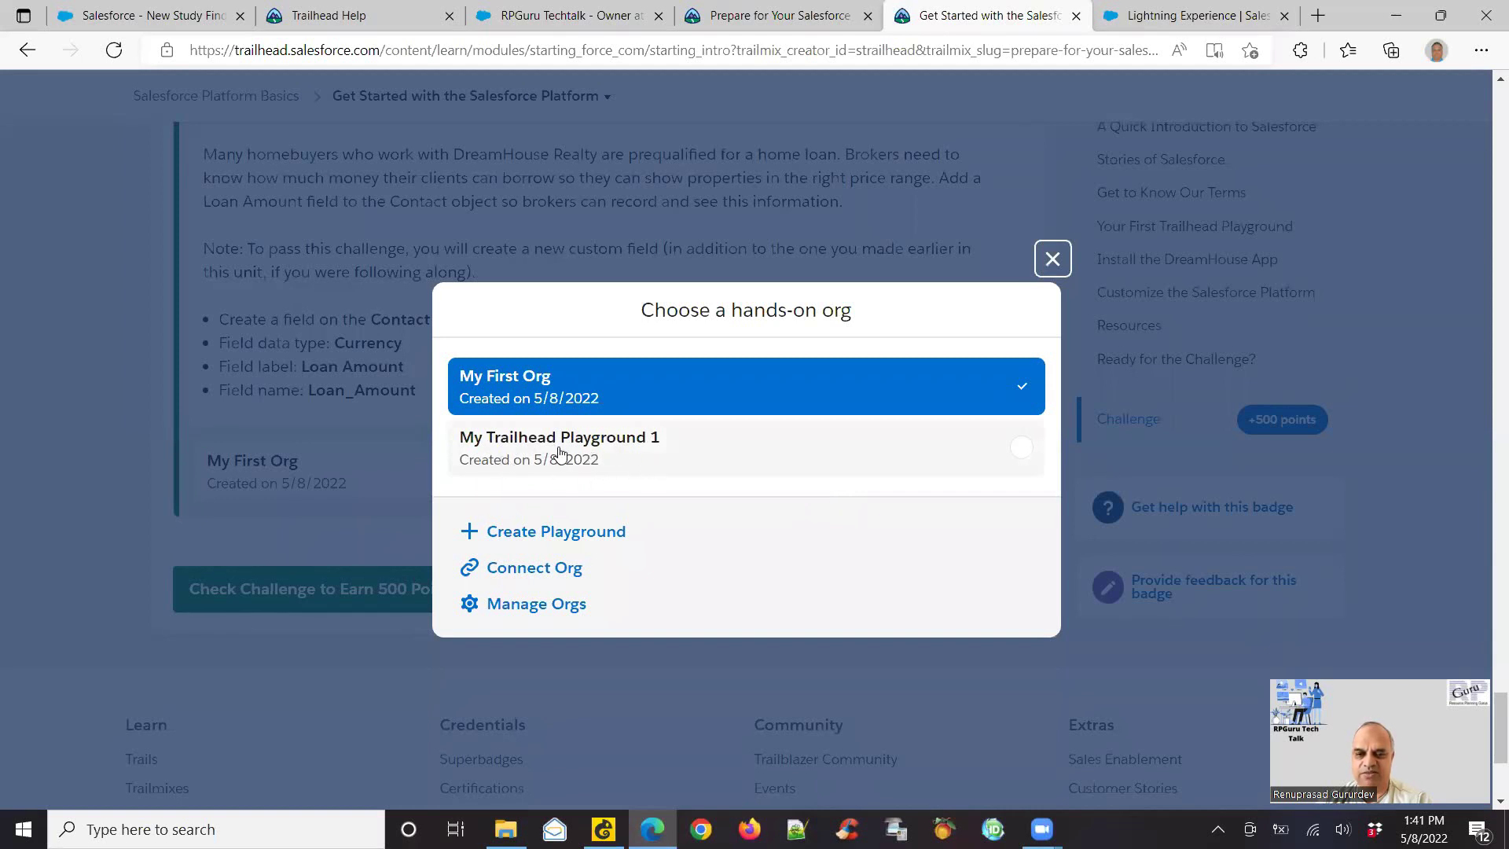
click(1051, 259)
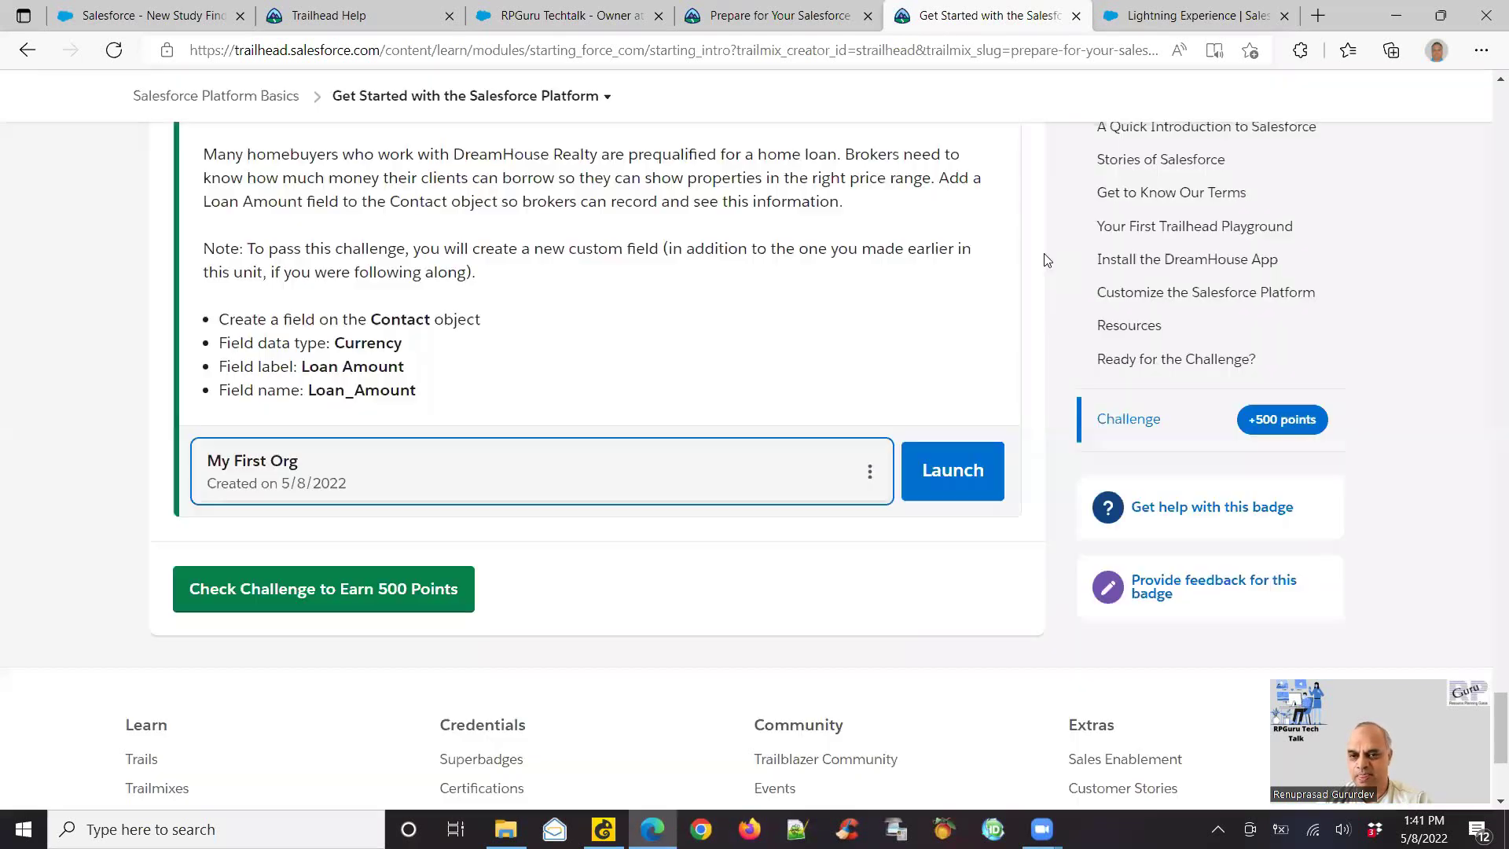
click(1105, 11)
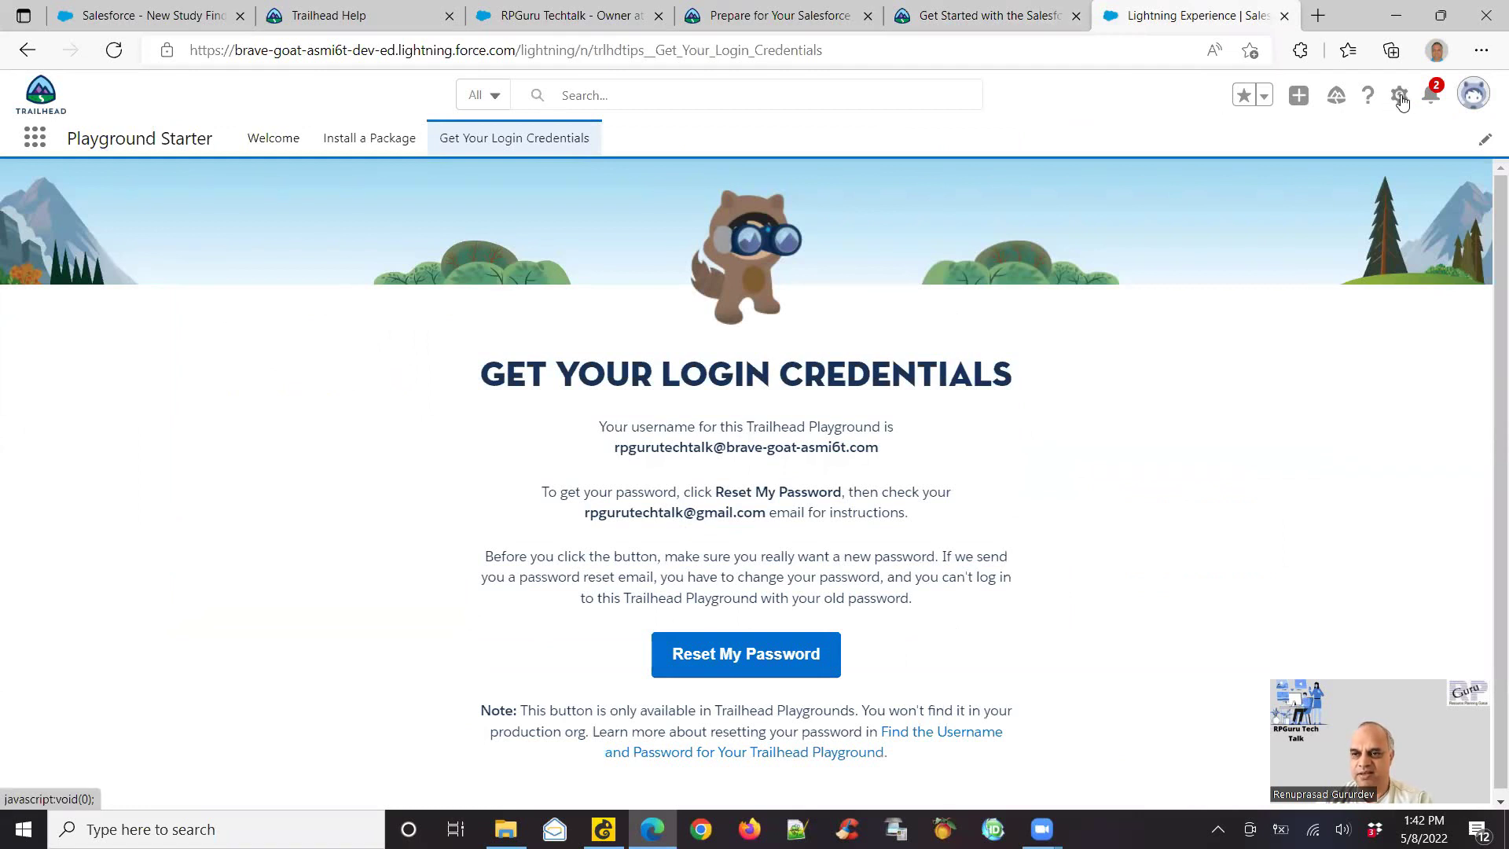
click(34, 142)
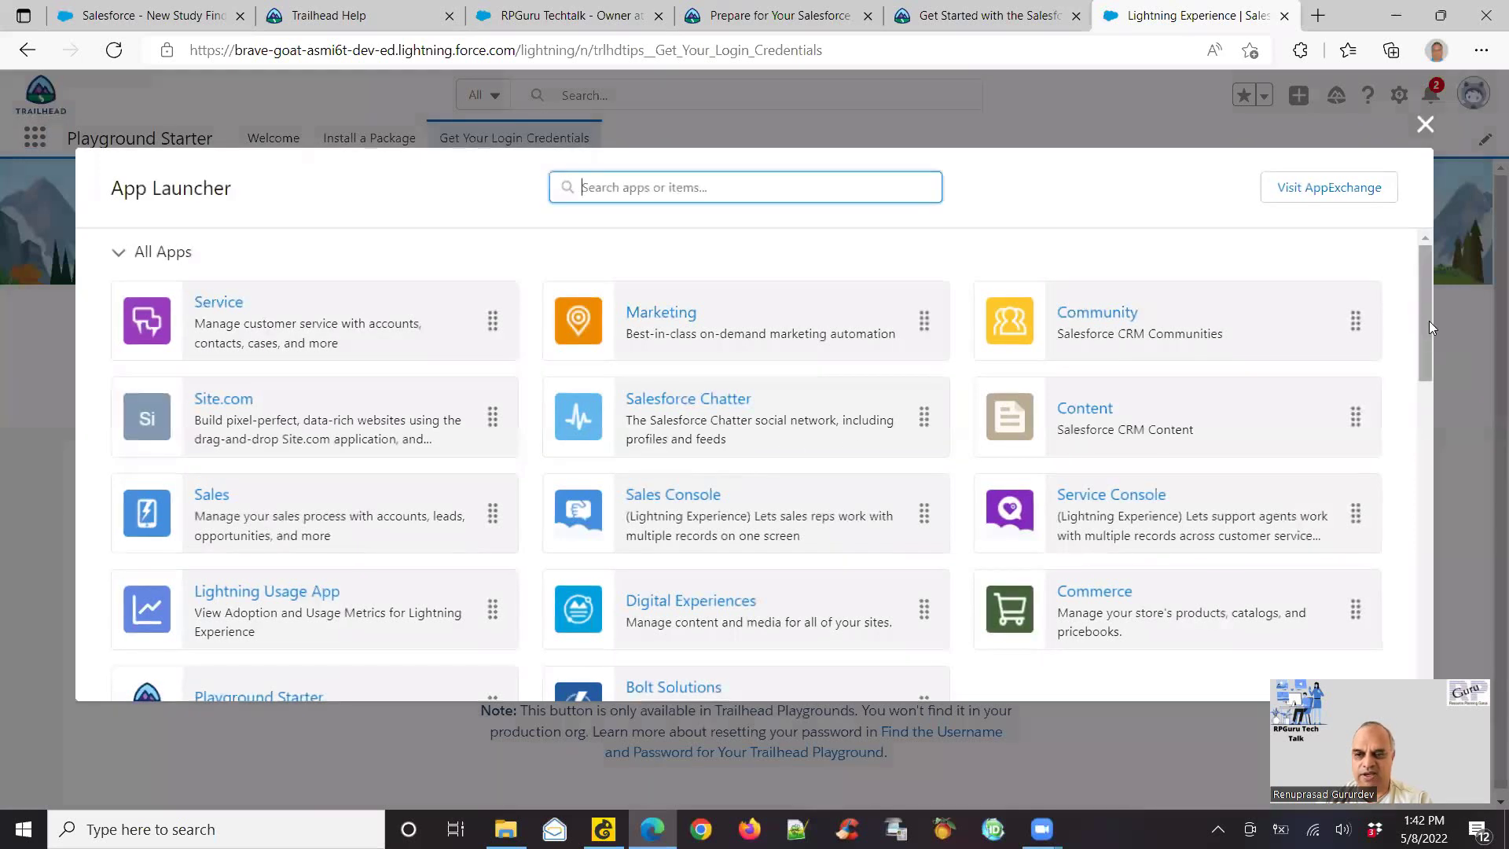
- Scroll through the App Launcher's list of apps, then close the App Launcher
mouse_move(1429, 320)
mouse_down()
mouse_move(1430, 380)
mouse_move(1430, 315)
mouse_up()
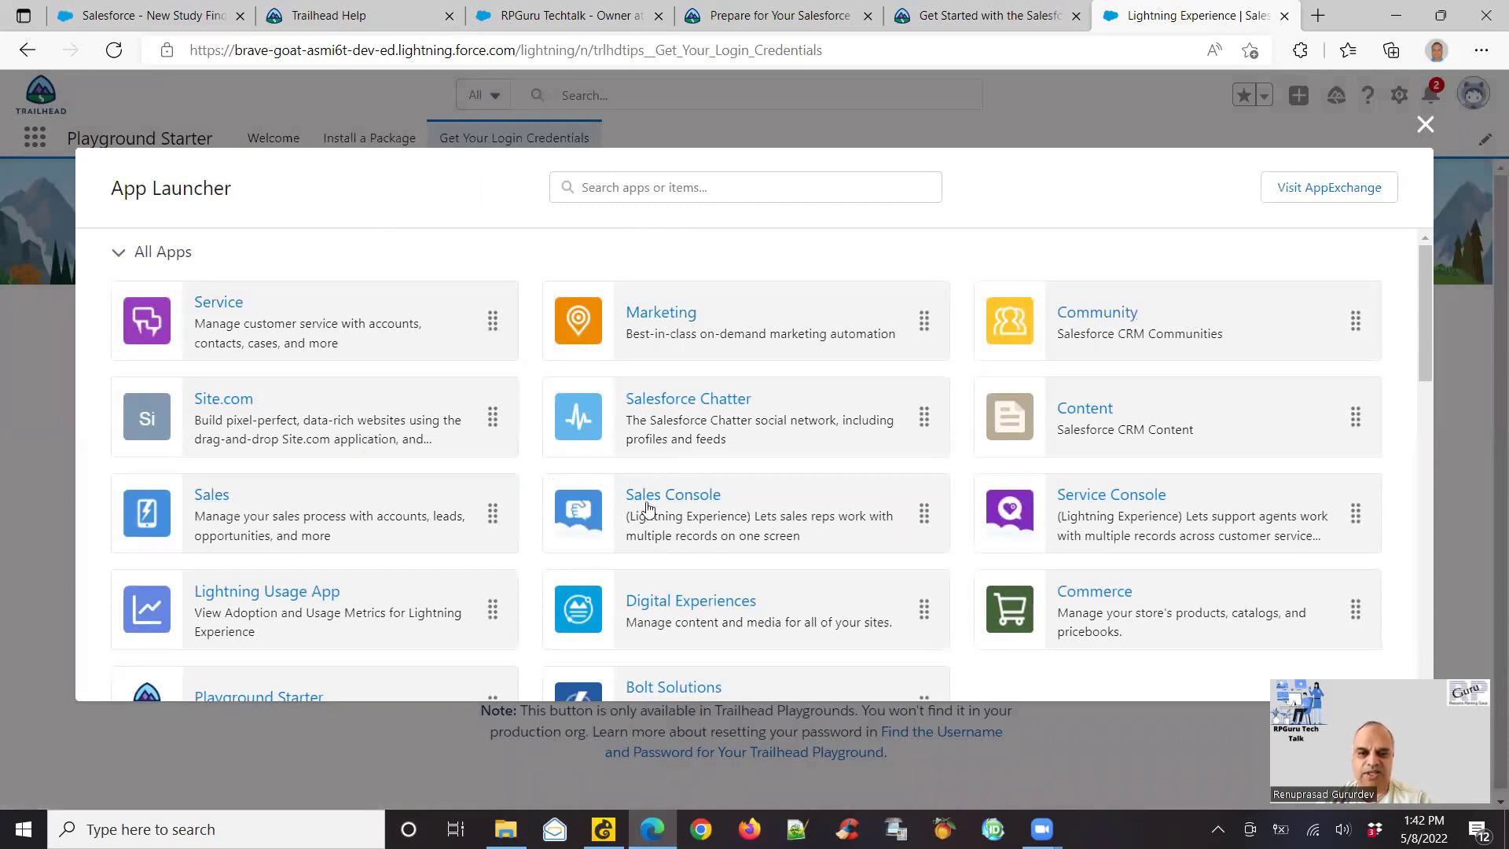
drag(1422, 305, 1426, 335)
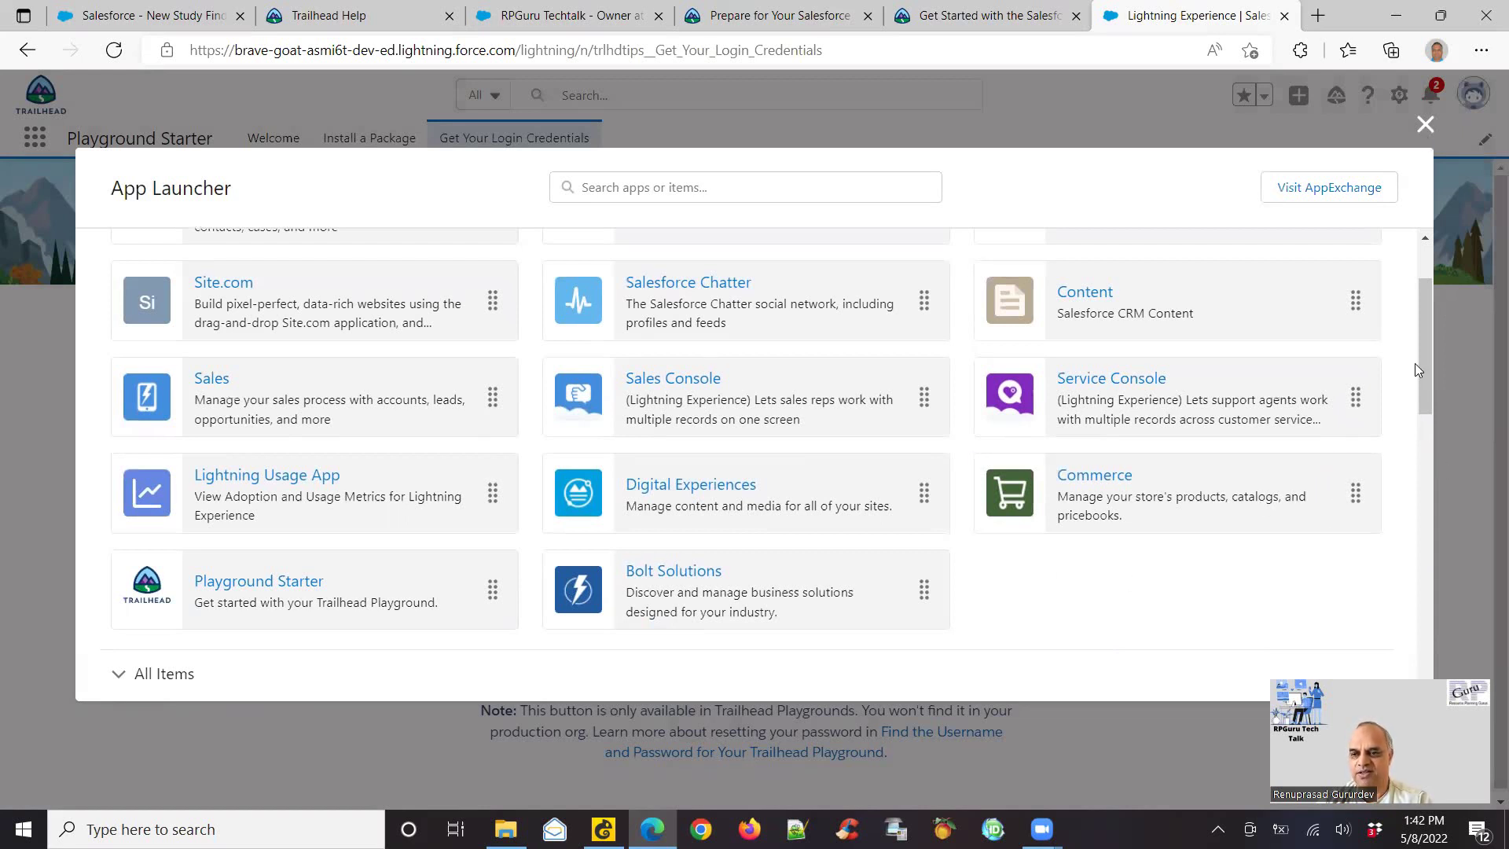
click(1427, 255)
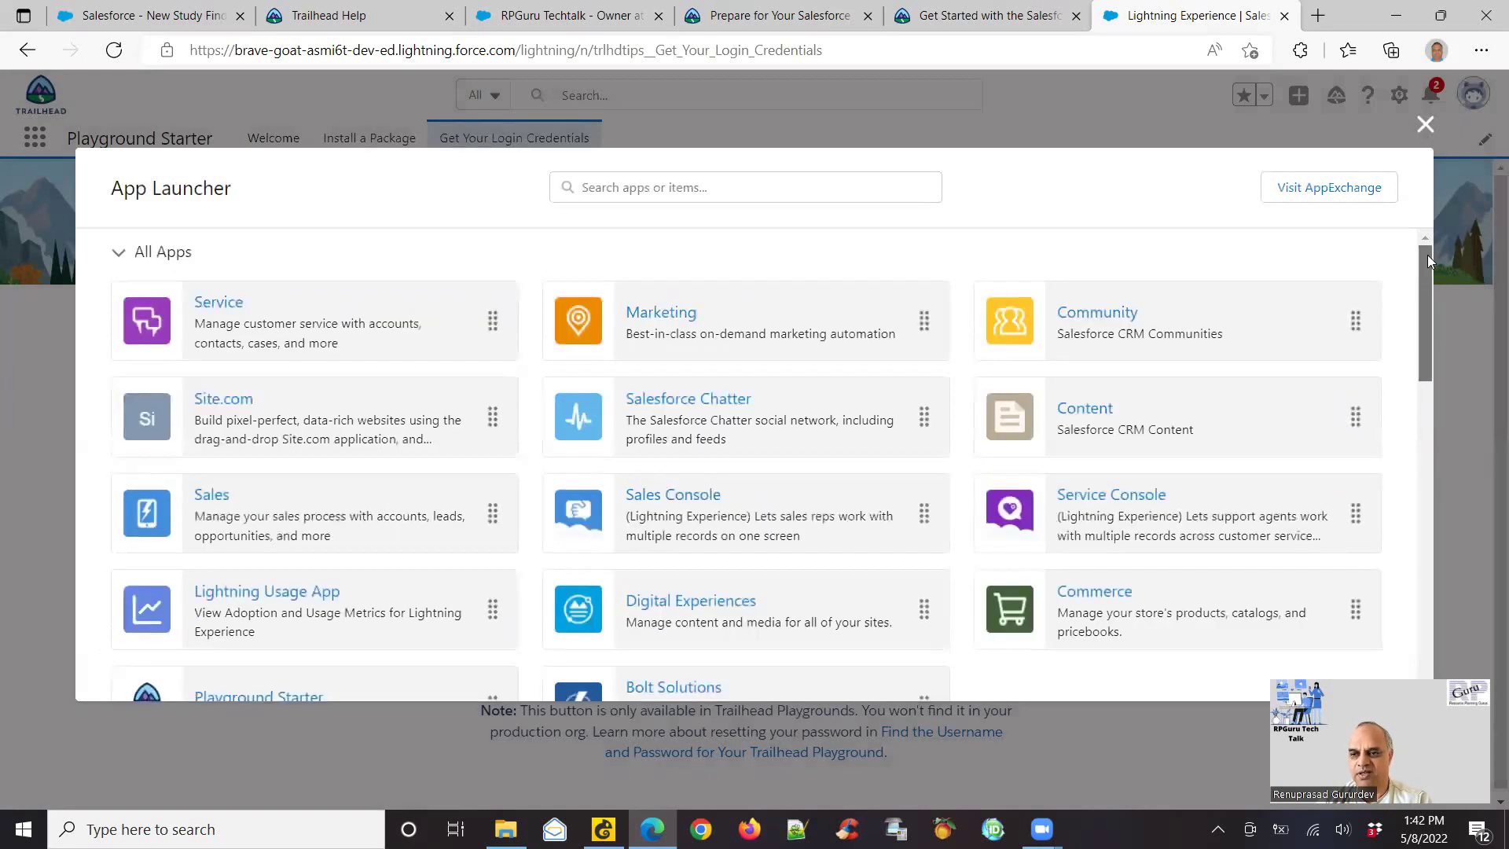
click(1424, 125)
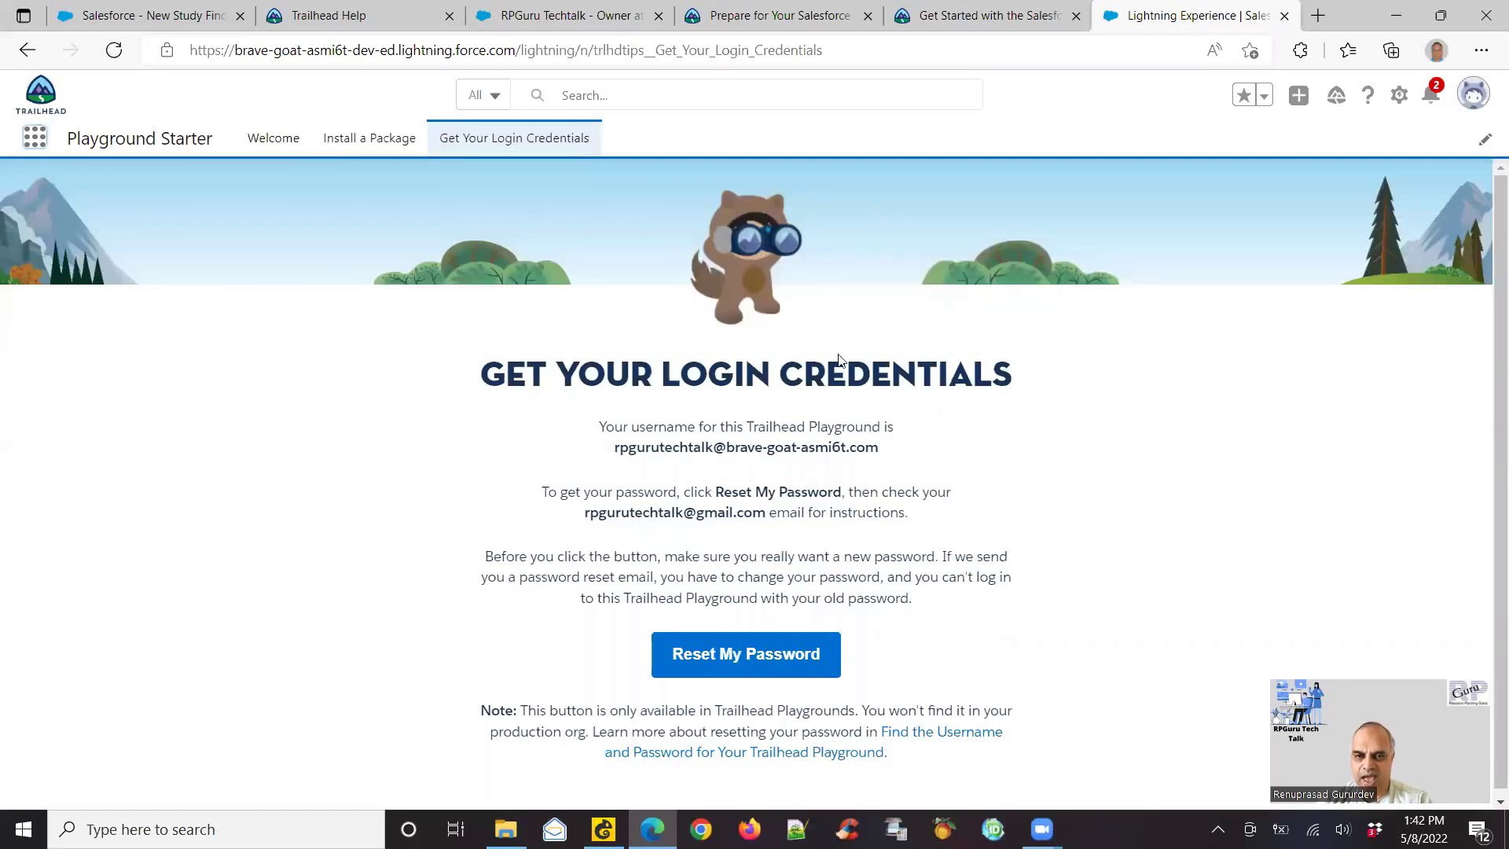
- Open Setup's Object Manager in a new tab, blocking notifications and dismissing the tips panel to see Account, Activity and Asset
click(1401, 101)
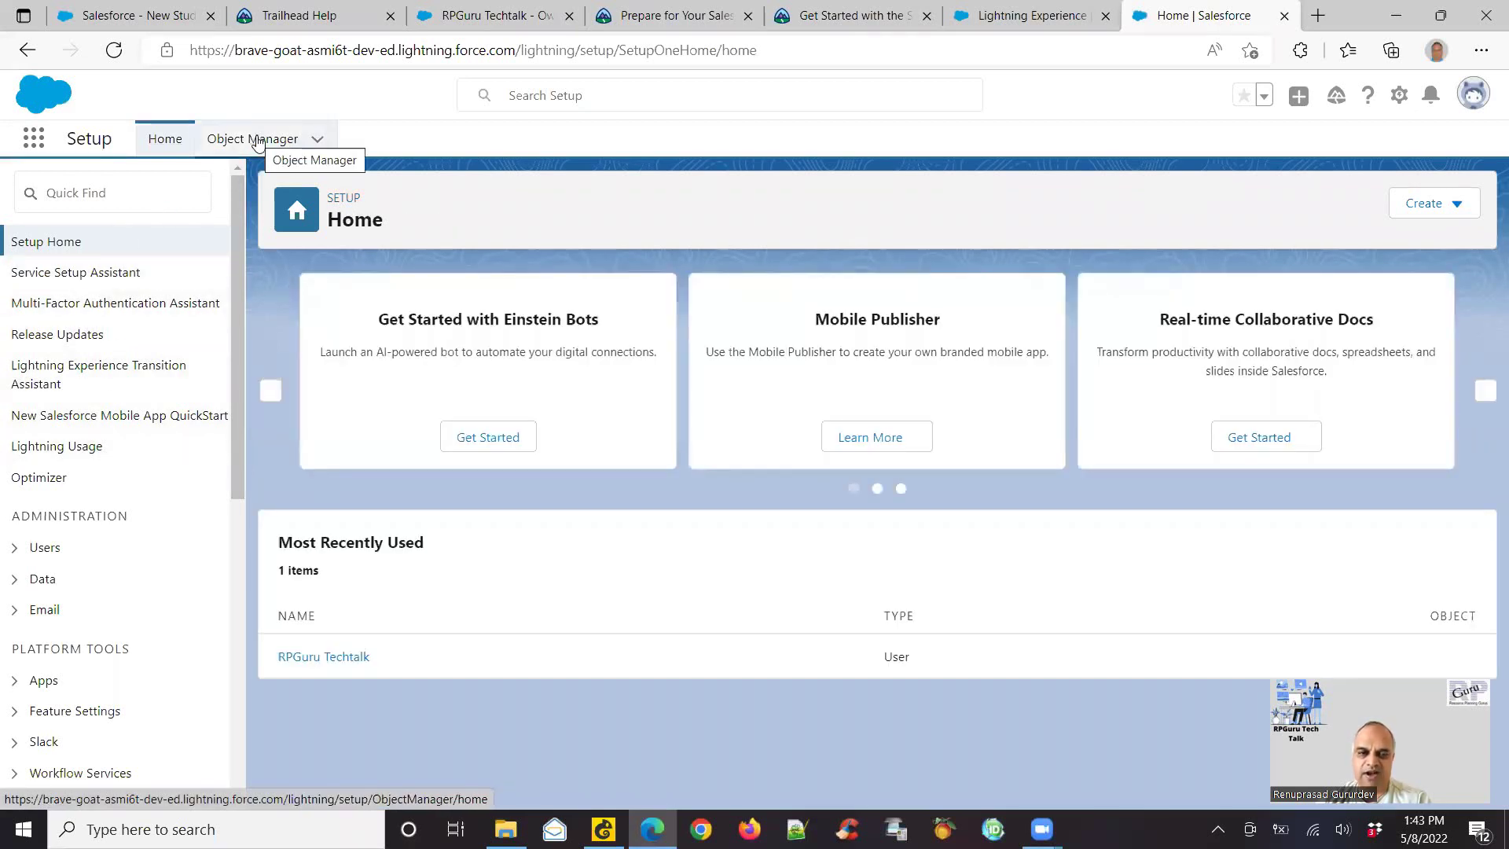
click(257, 139)
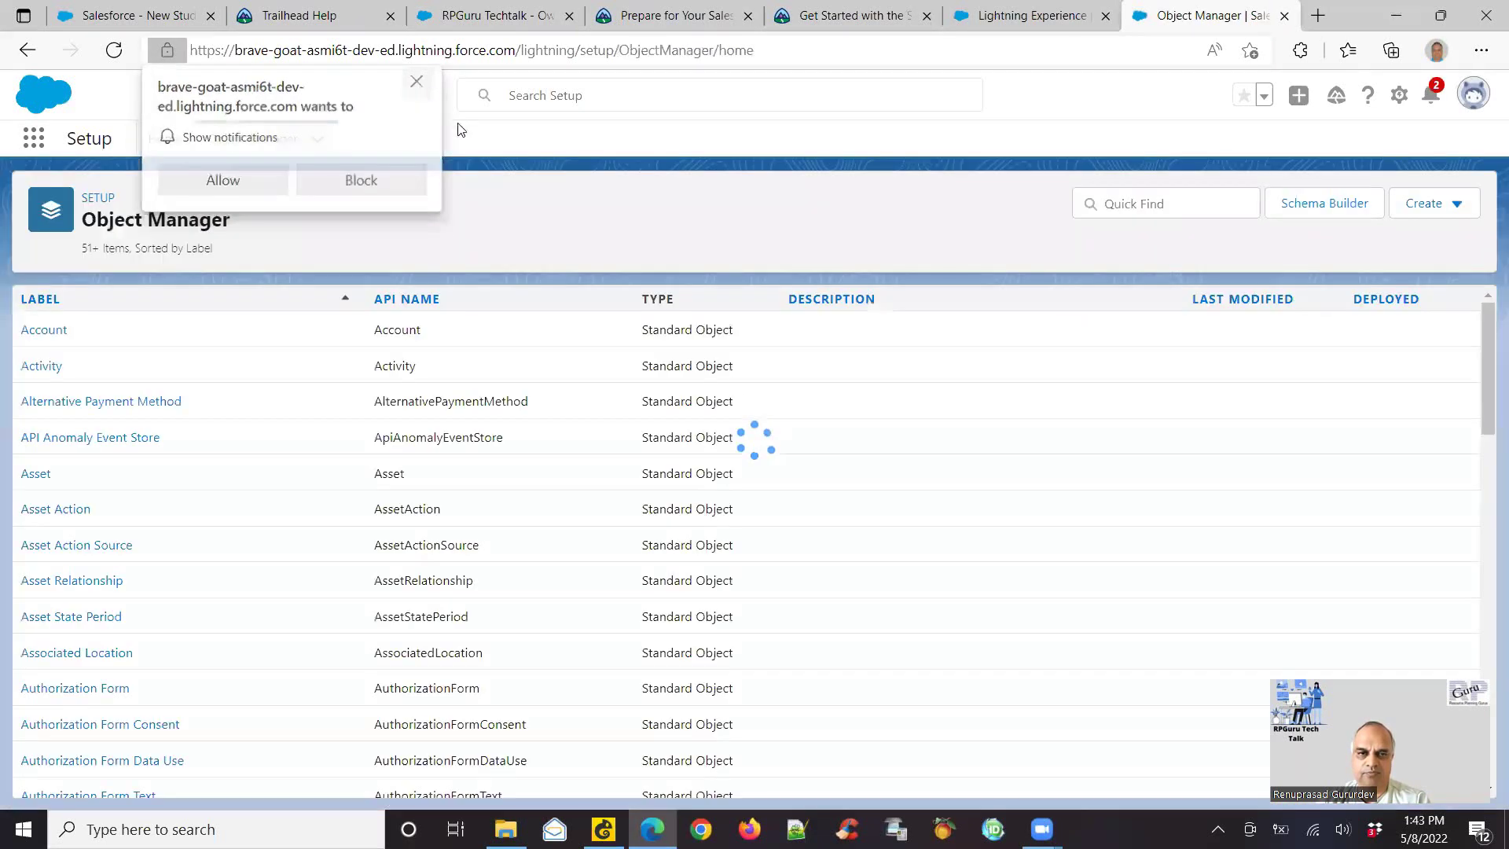
click(417, 81)
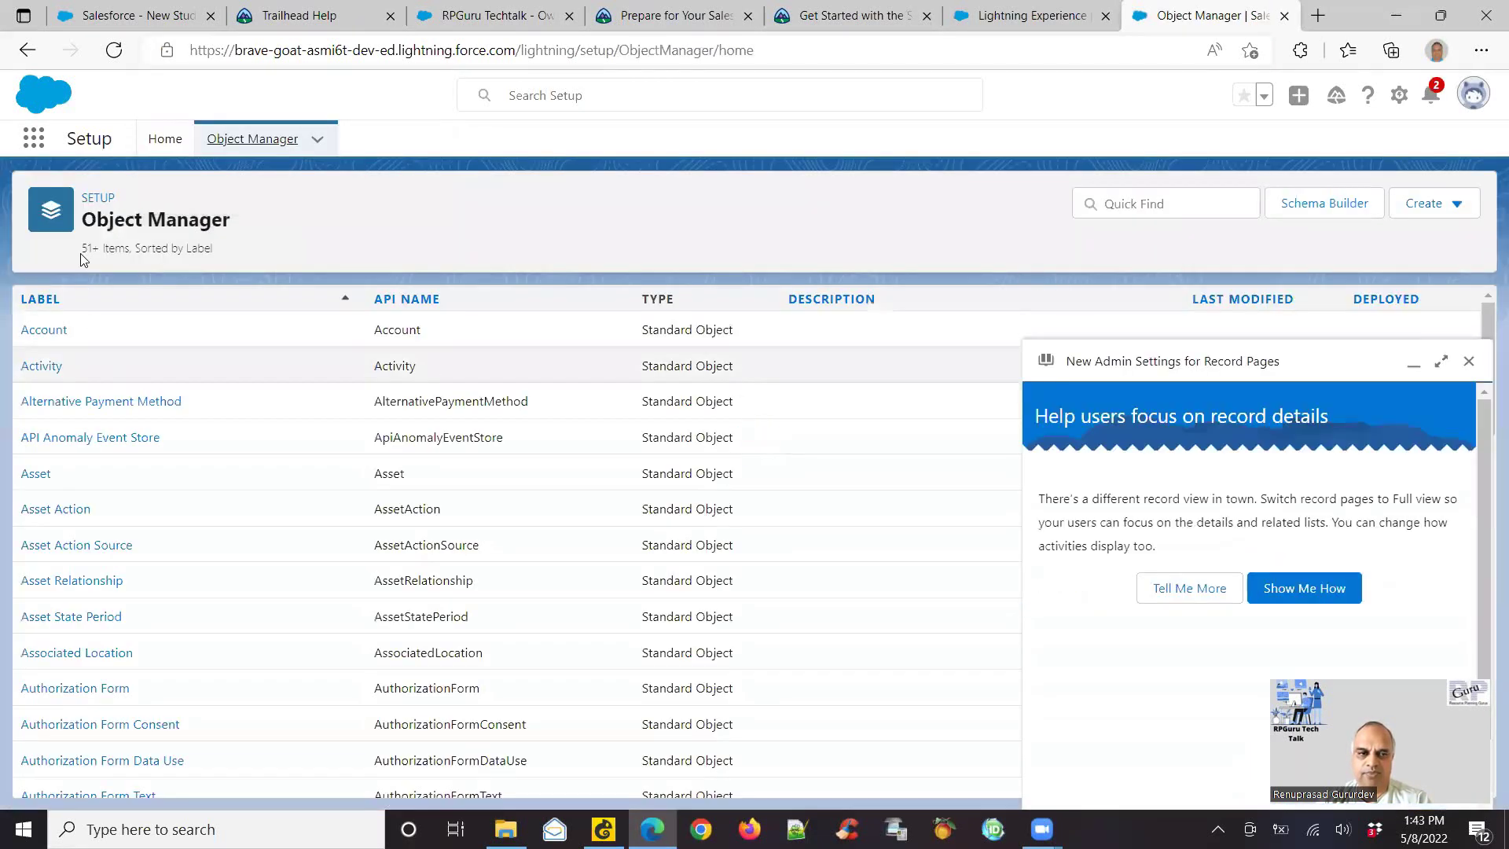
click(1468, 361)
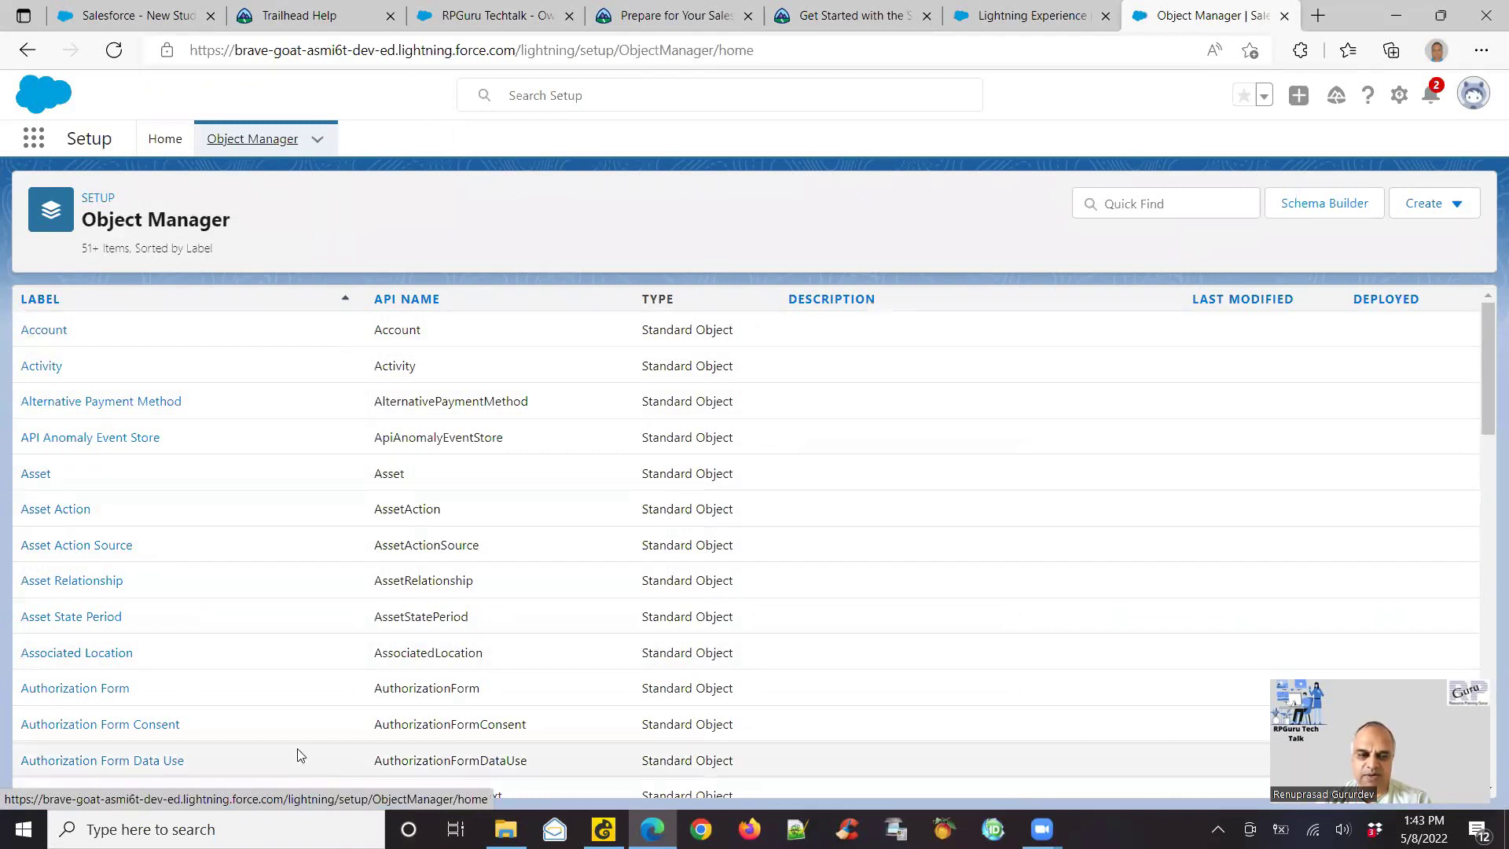
drag(1486, 378, 1486, 332)
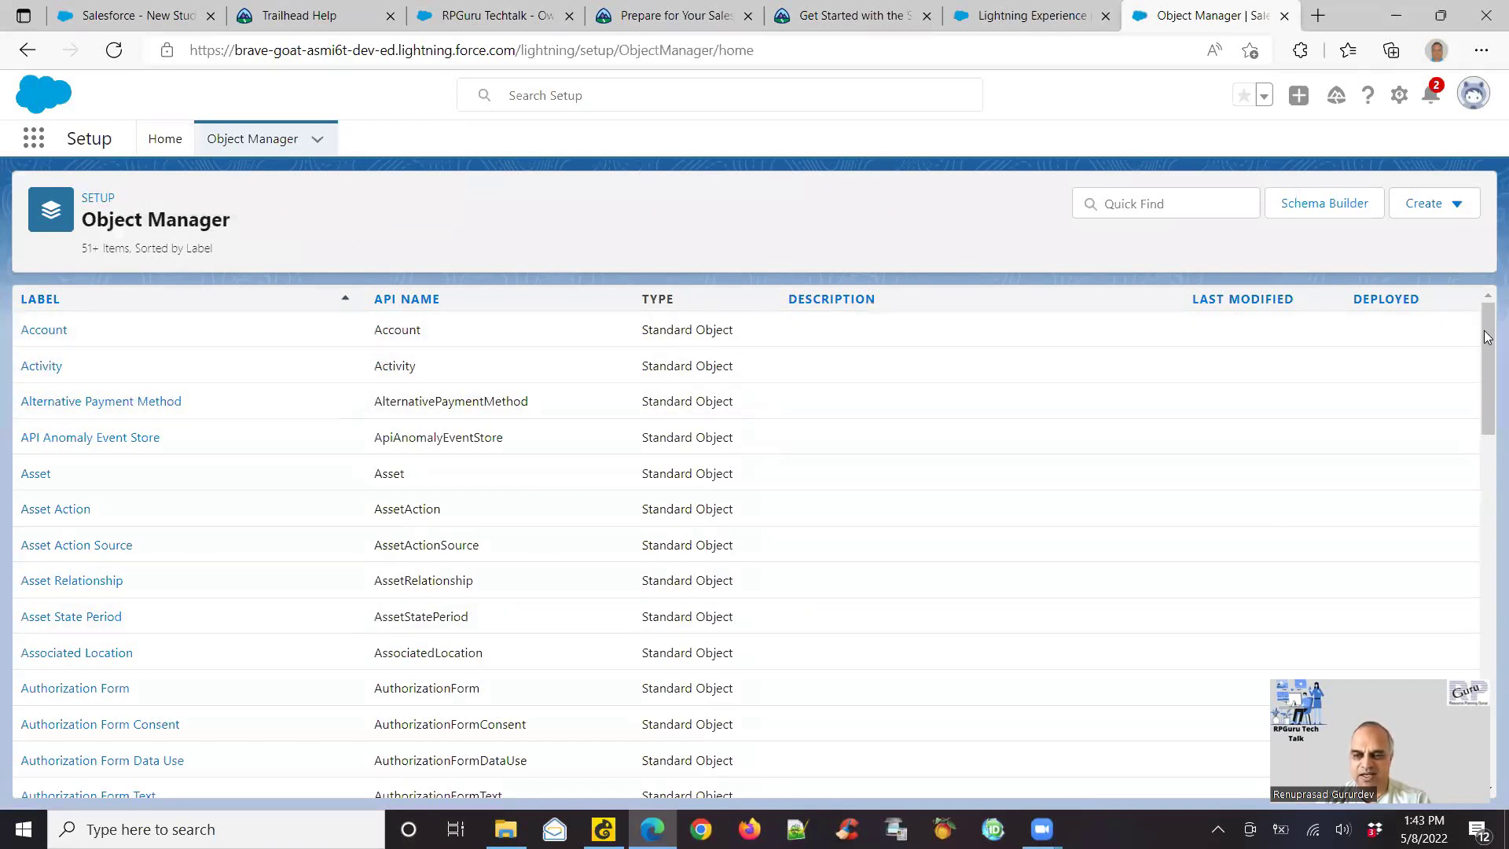
mouse_move(1486, 336)
mouse_down()
mouse_move(1486, 495)
mouse_move(1486, 322)
mouse_up()
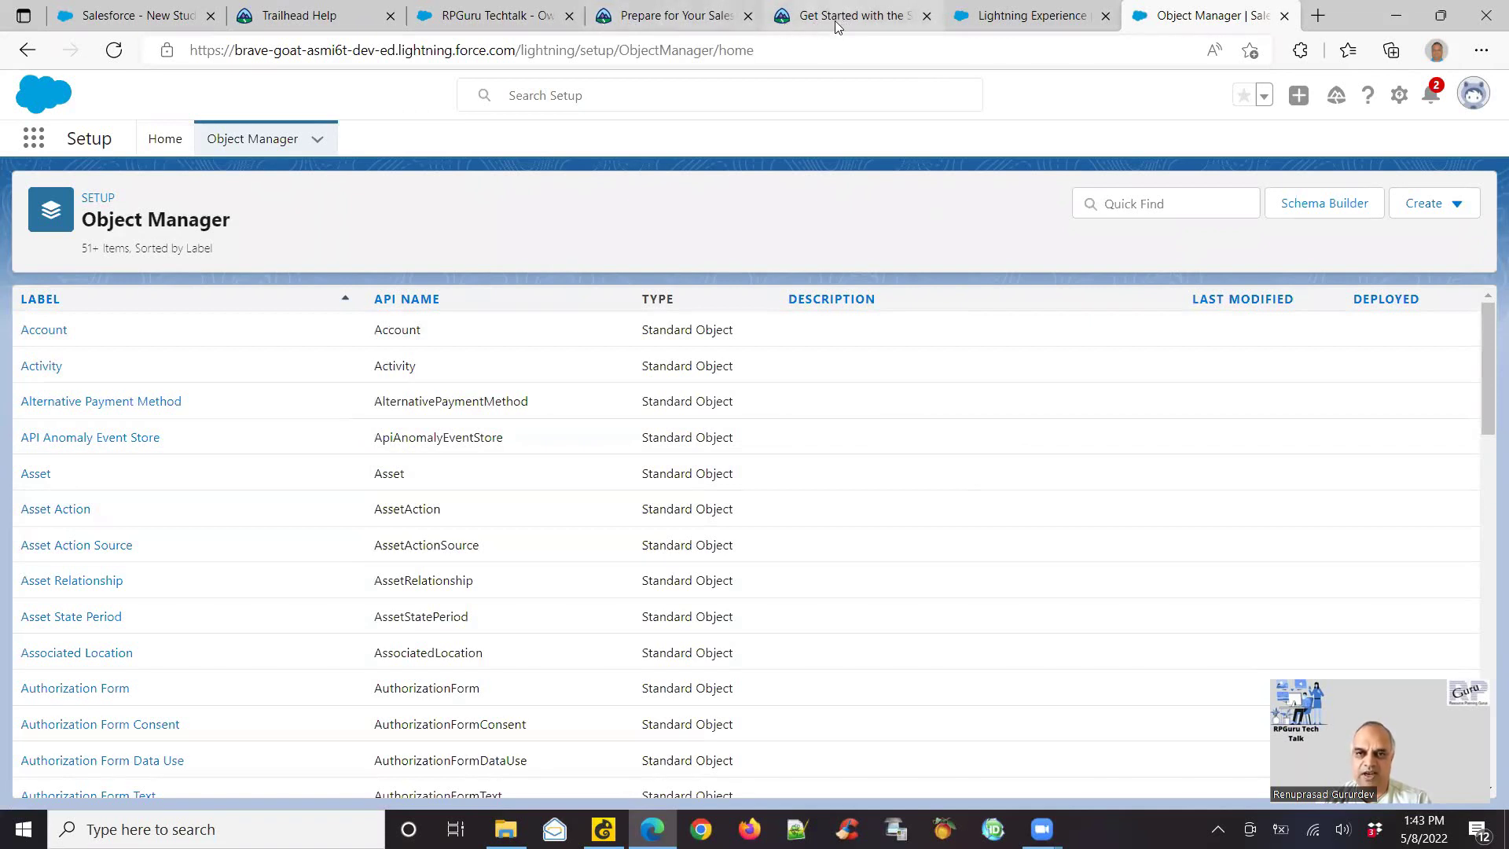
- On the Prepare for Your Salesforce Administrator Credential trailmix tab, click Follow while progress stays at 0%
click(662, 21)
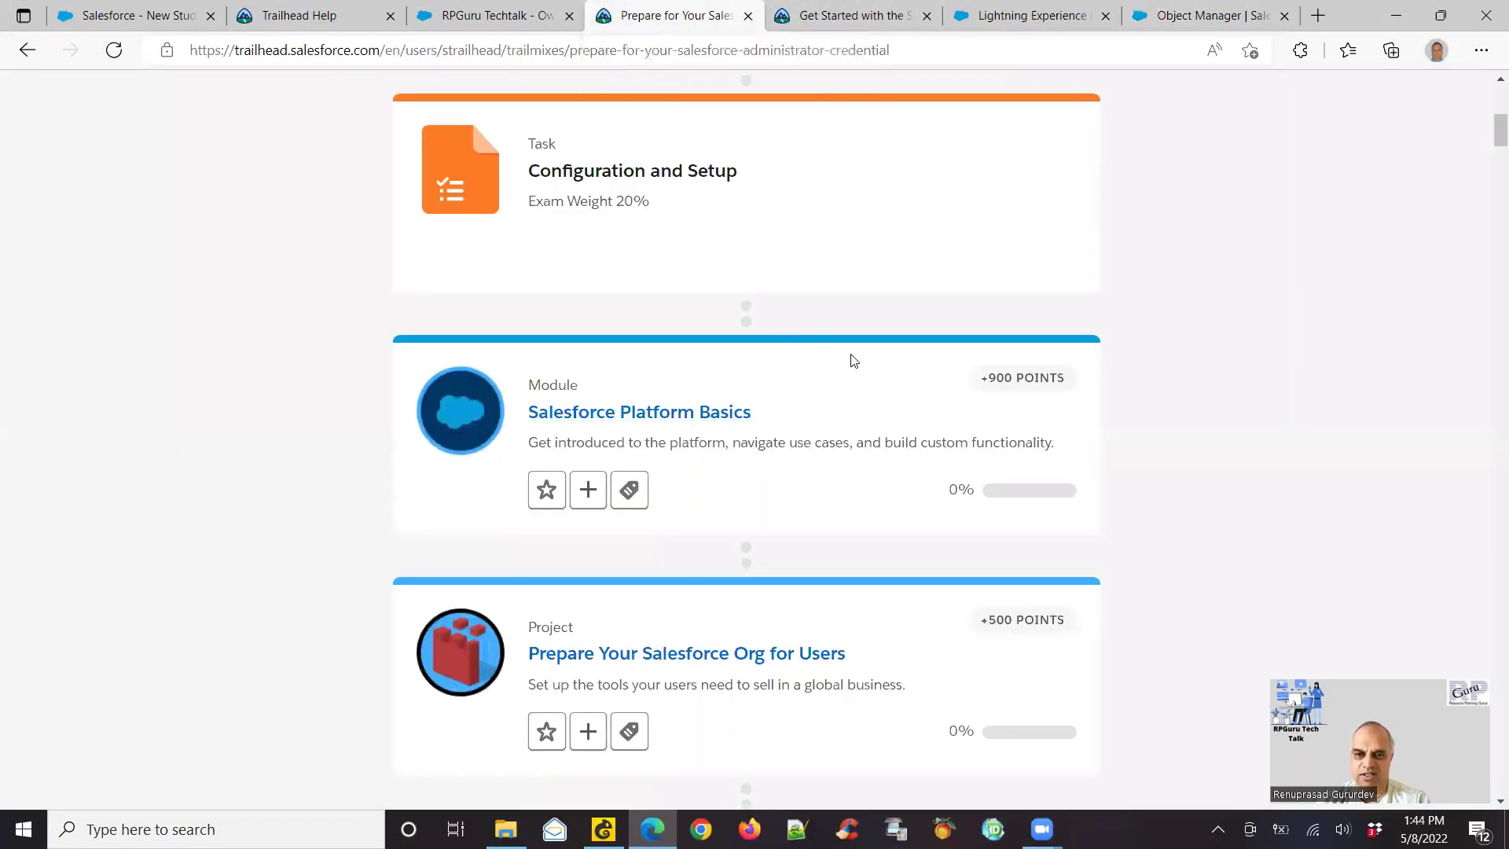
drag(1489, 134, 1489, 110)
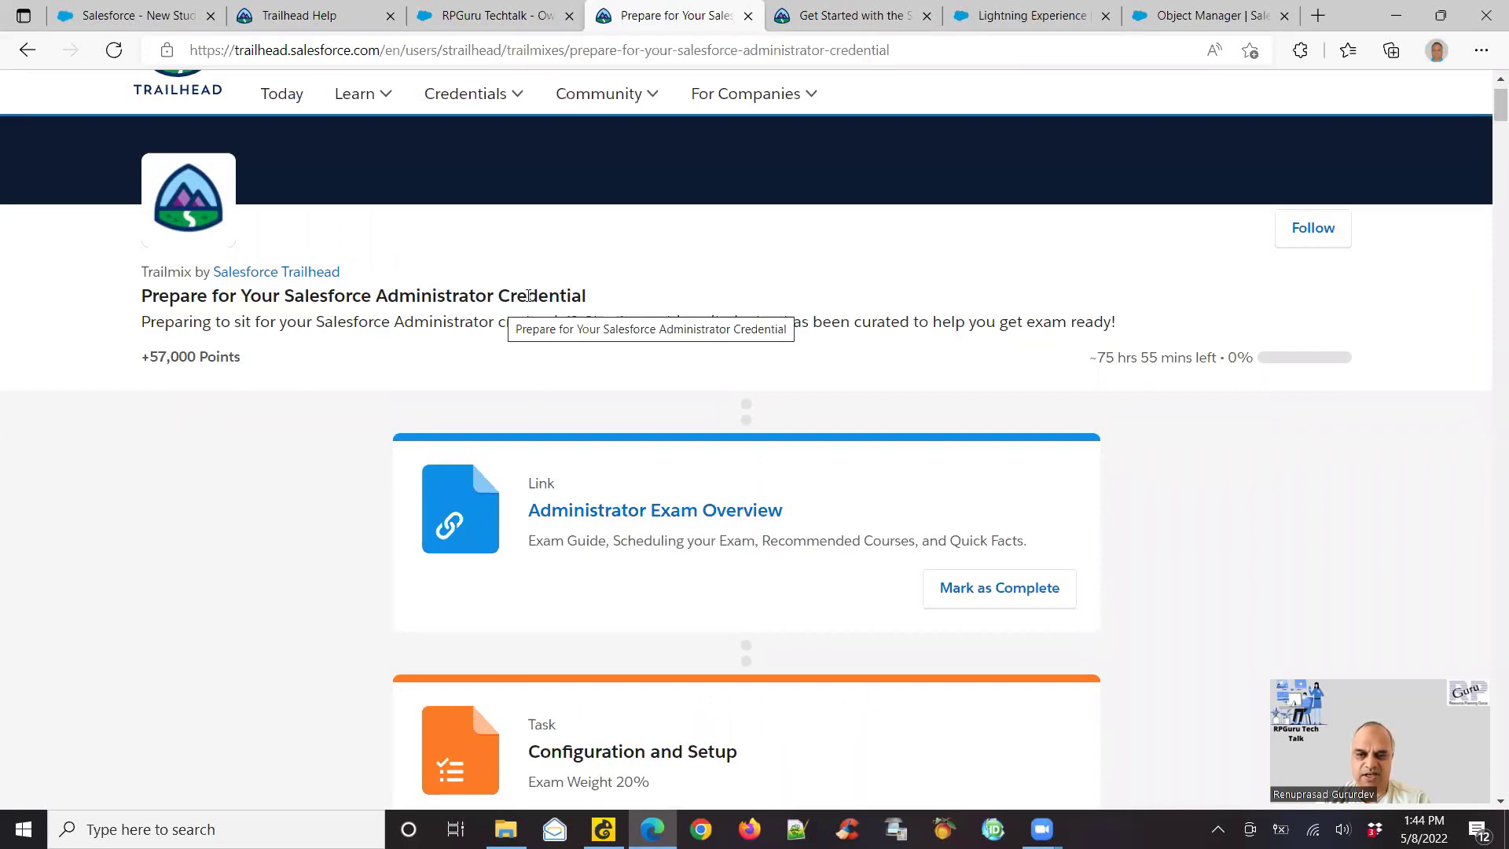
drag(501, 294, 594, 297)
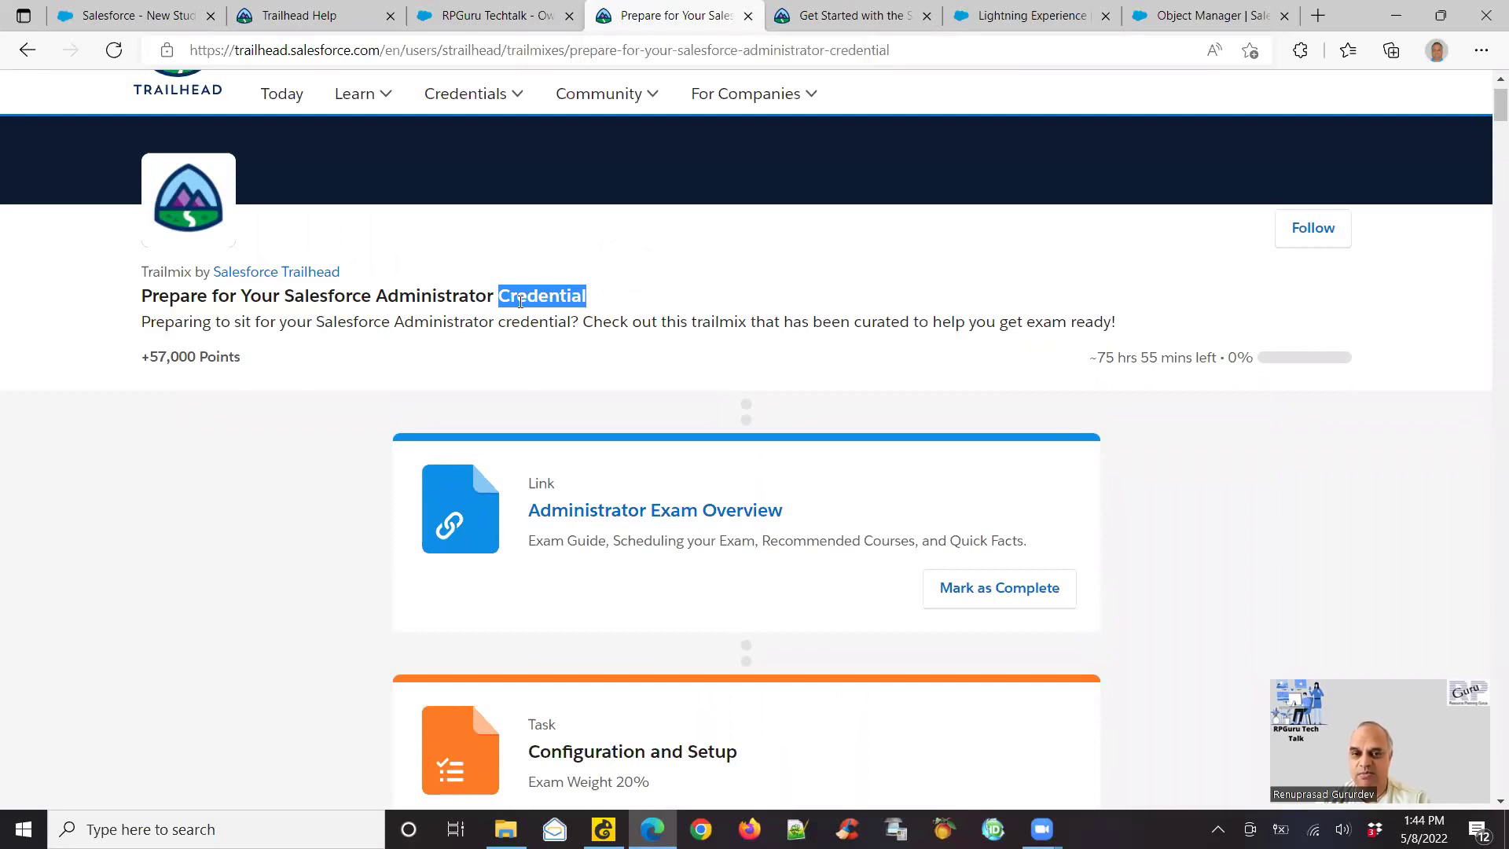
scroll(1485, 114, down, 3)
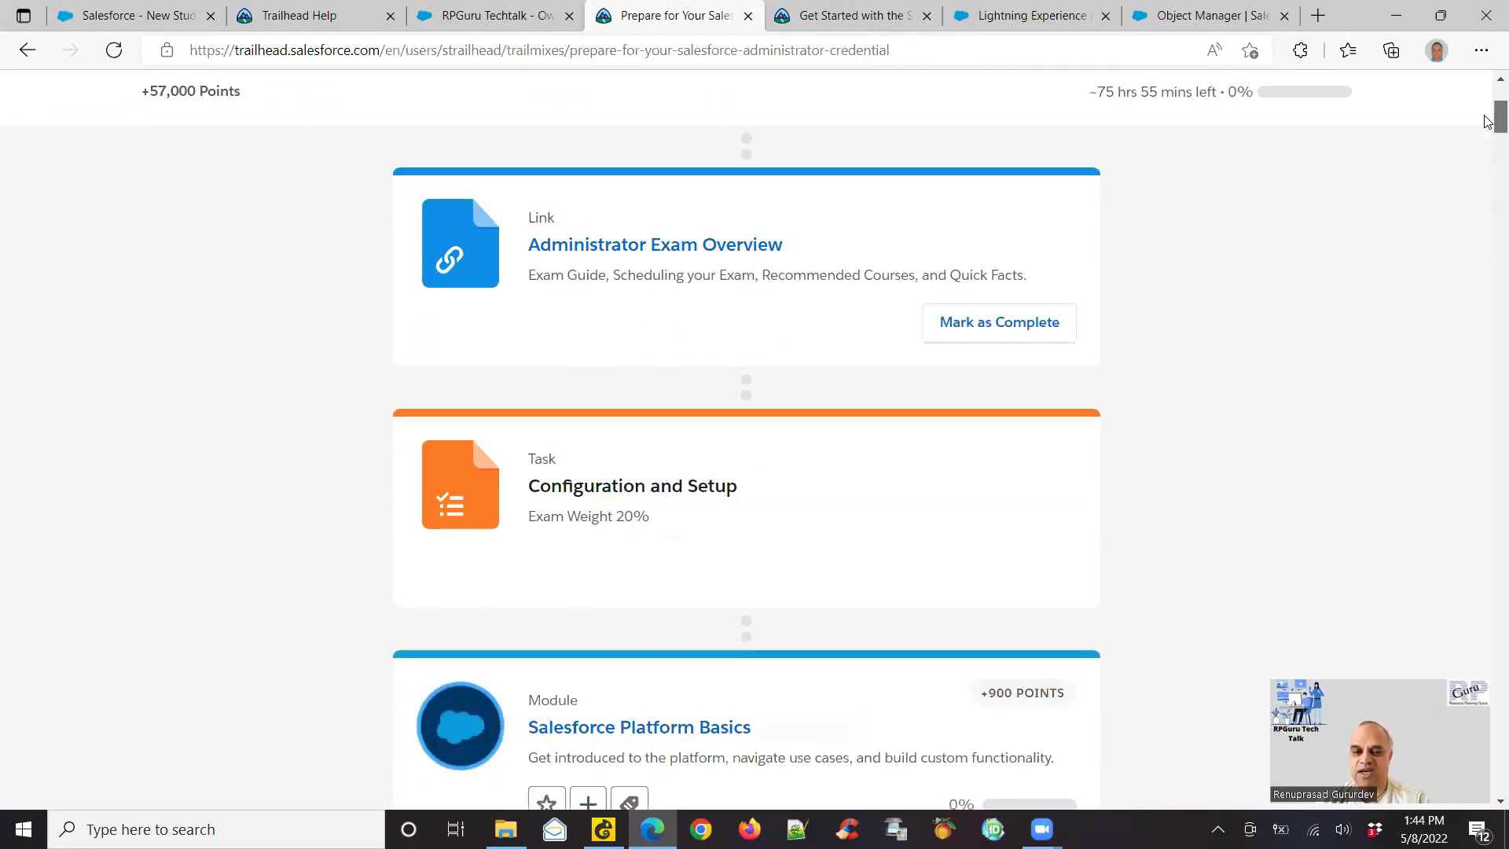
scroll(1485, 120, up, 4)
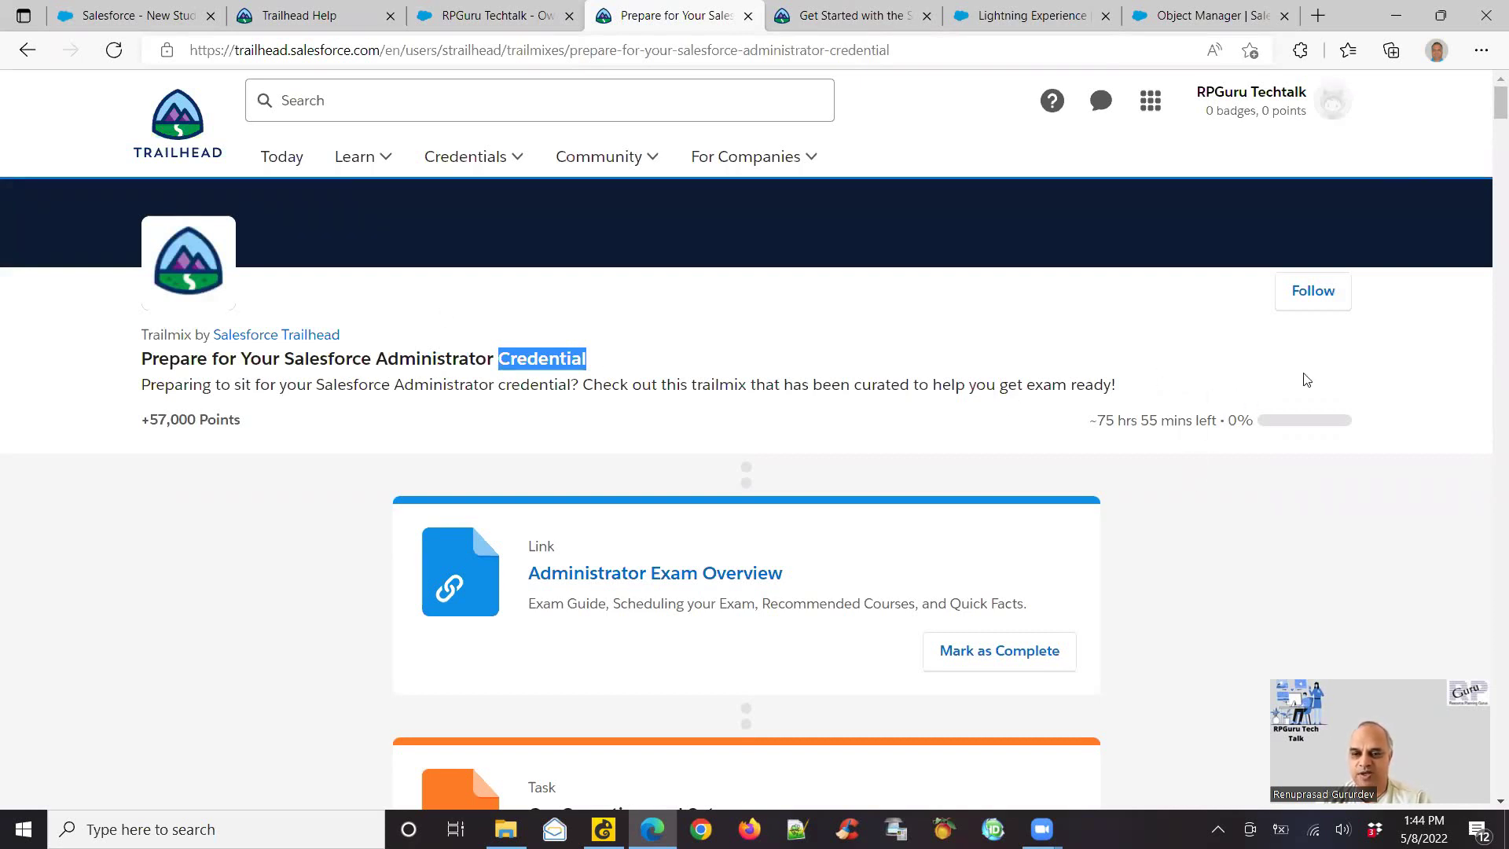
drag(1099, 419, 1216, 419)
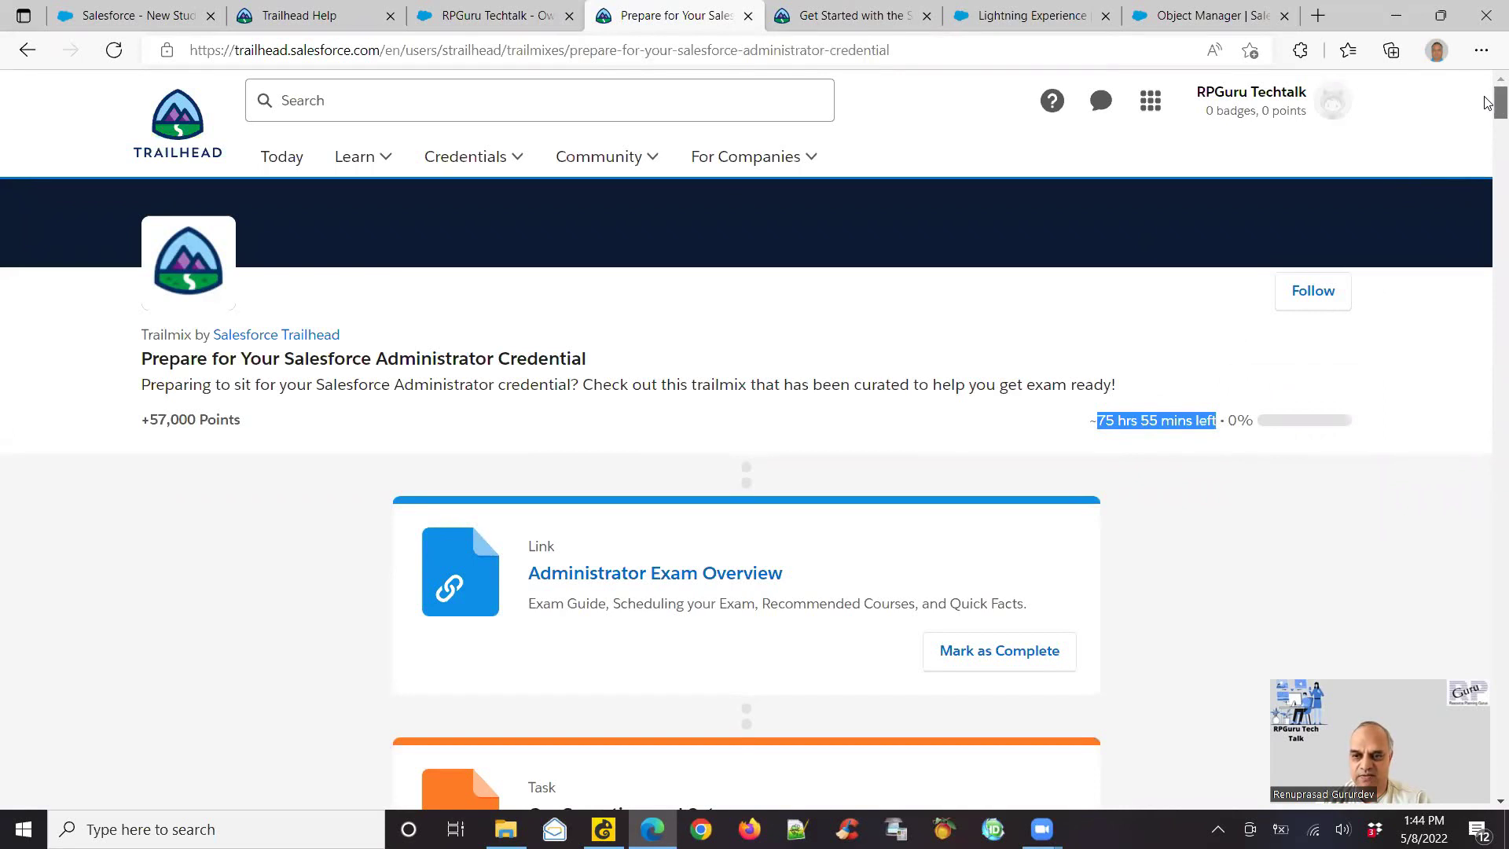
mouse_move(1485, 102)
mouse_down()
mouse_move(1487, 638)
mouse_move(1488, 101)
mouse_up()
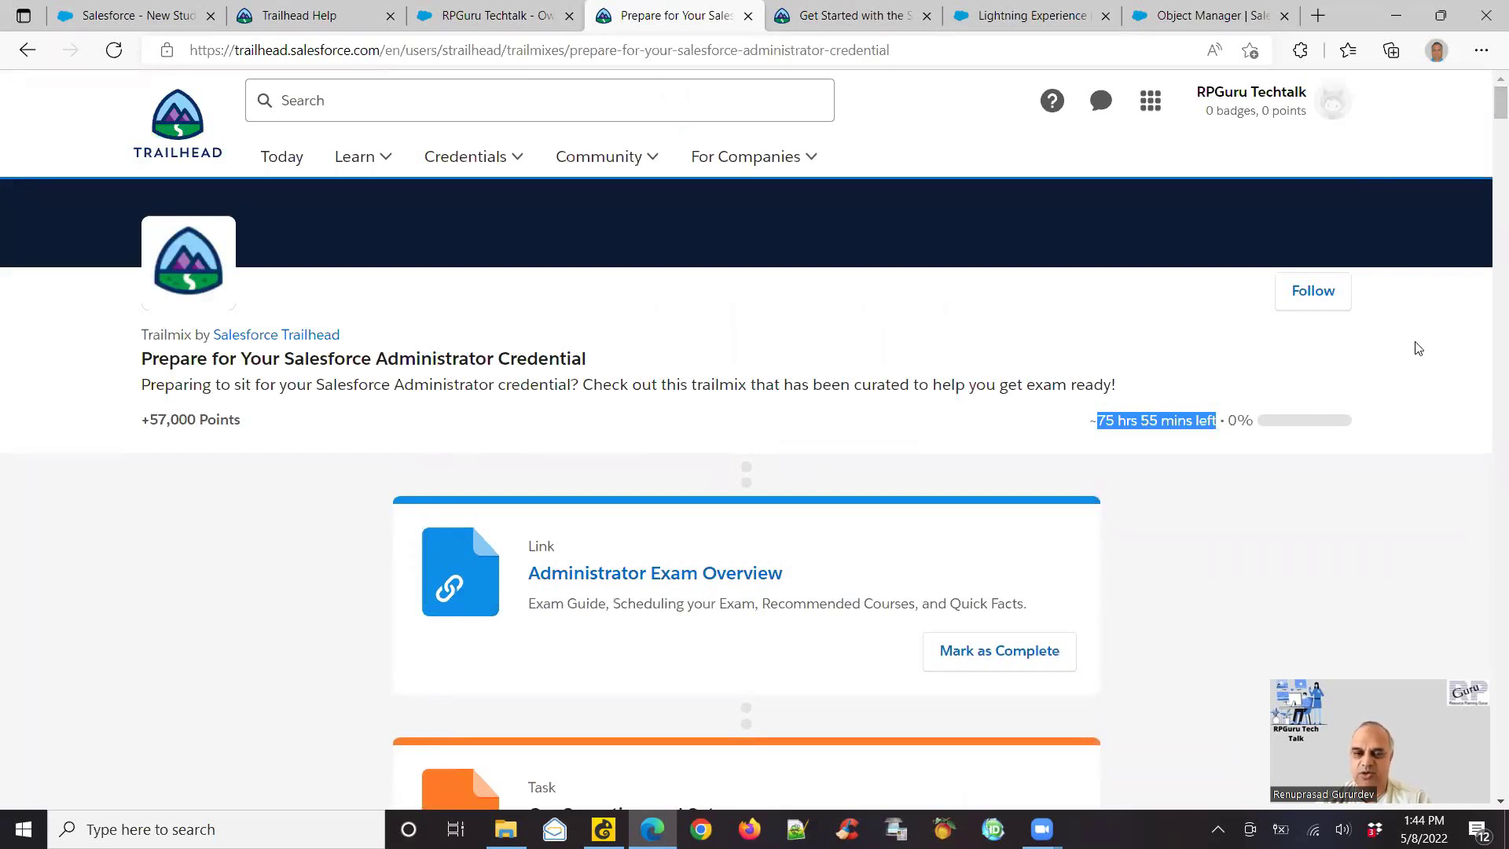
click(1310, 301)
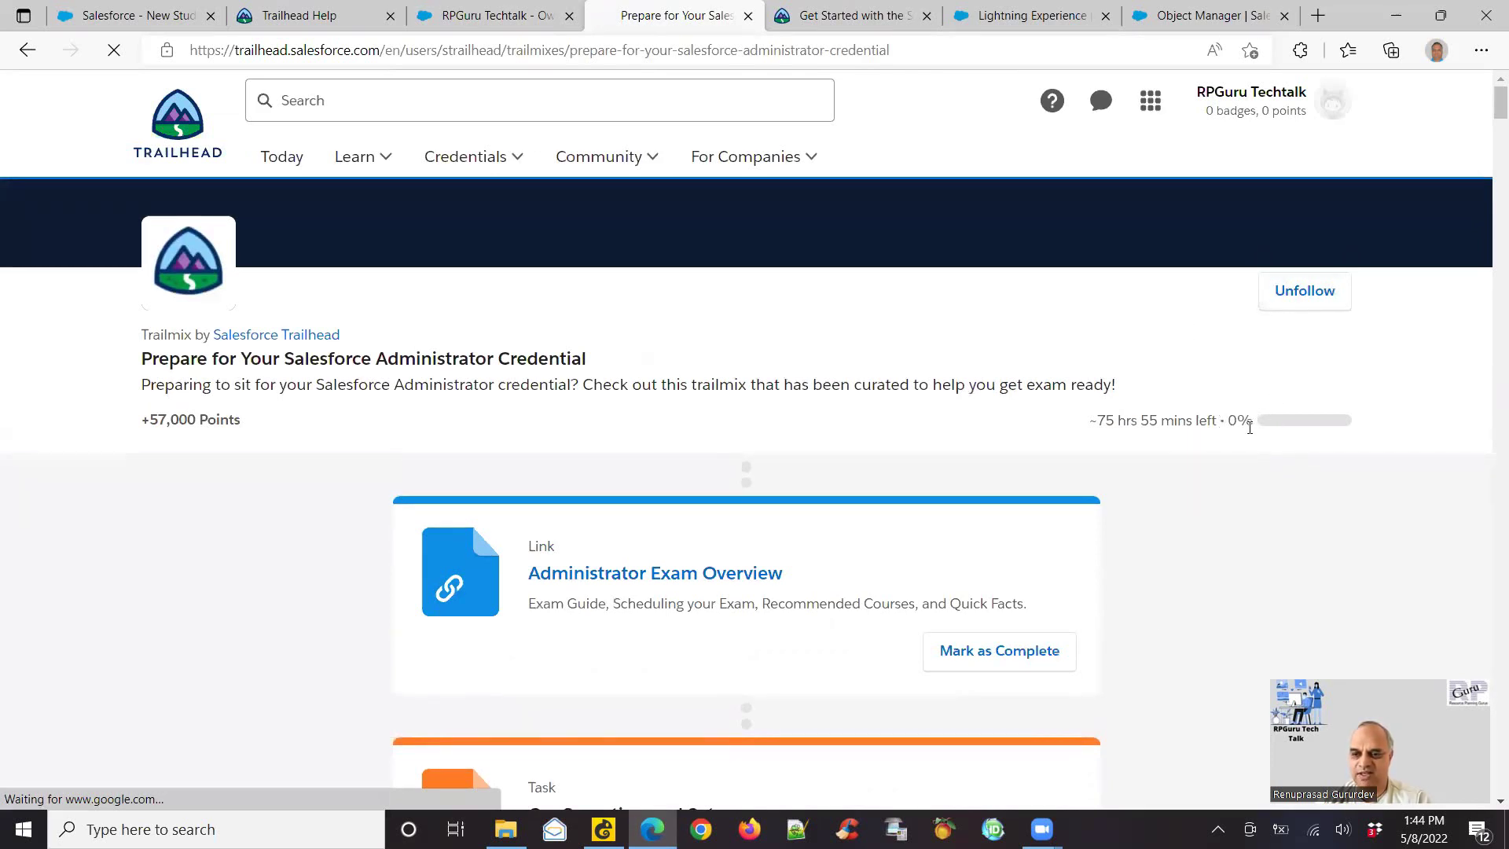
- Open the Administrator Exam Overview page, skim it, and close its tab
click(677, 578)
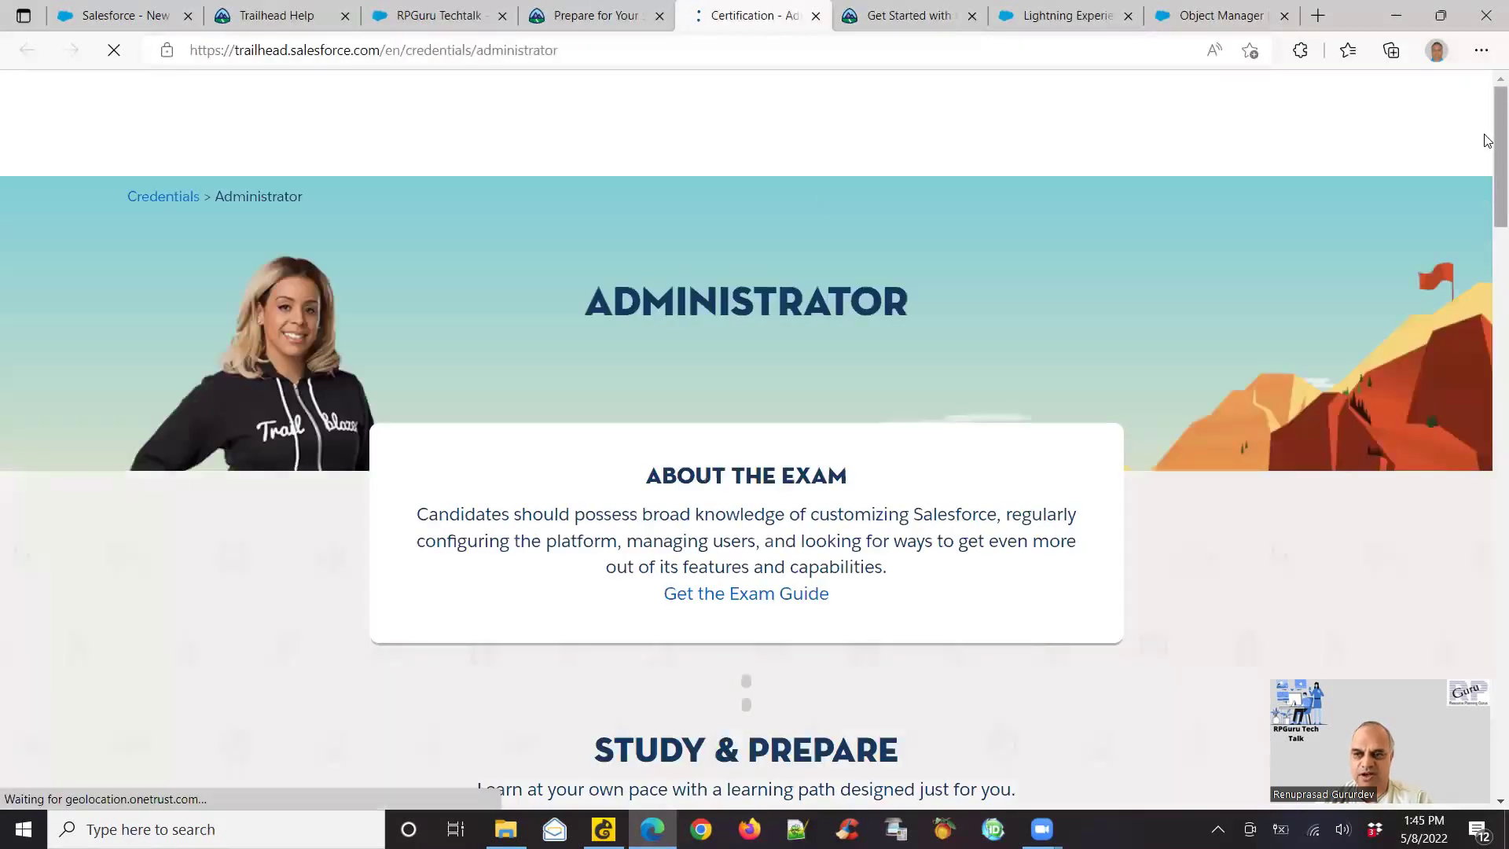
scroll(1485, 151, down, 6)
scroll(1470, 95, down, 5)
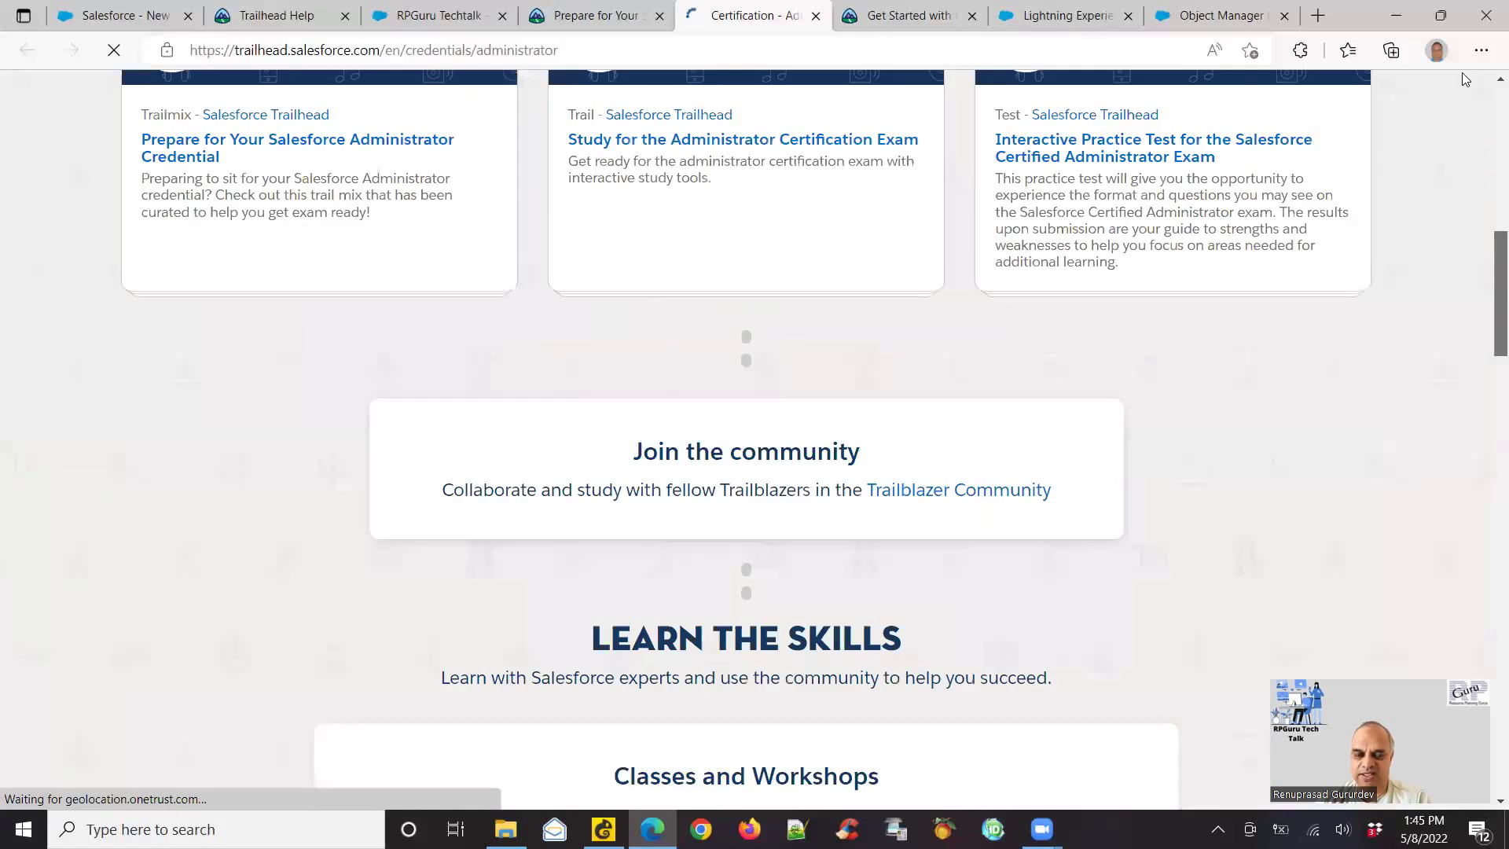
key(ctrl+w)
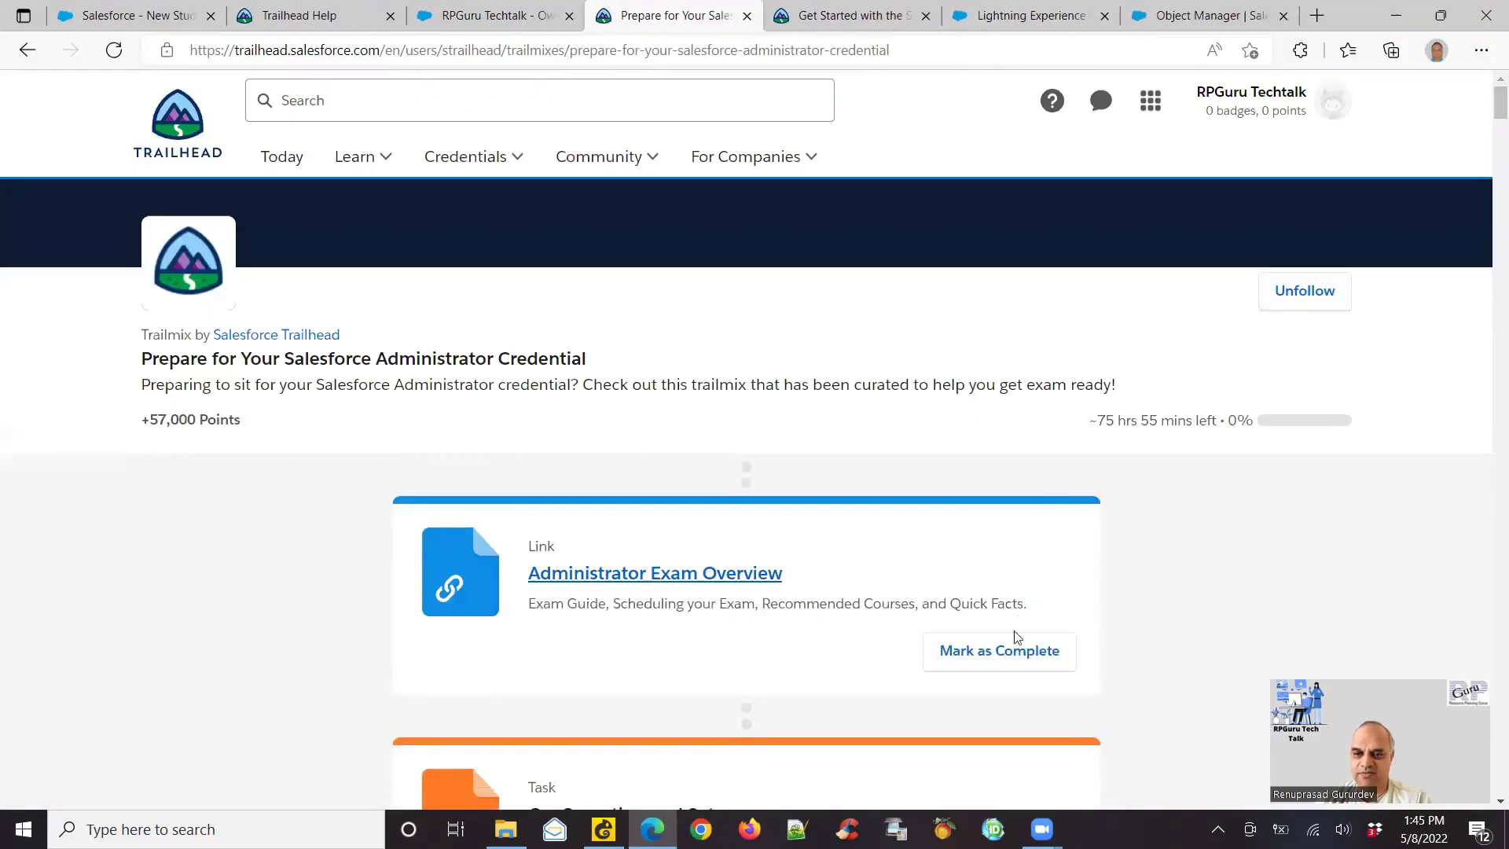
- Mark Administrator Exam Overview complete, bringing the trailmix progress to 2%
click(1016, 649)
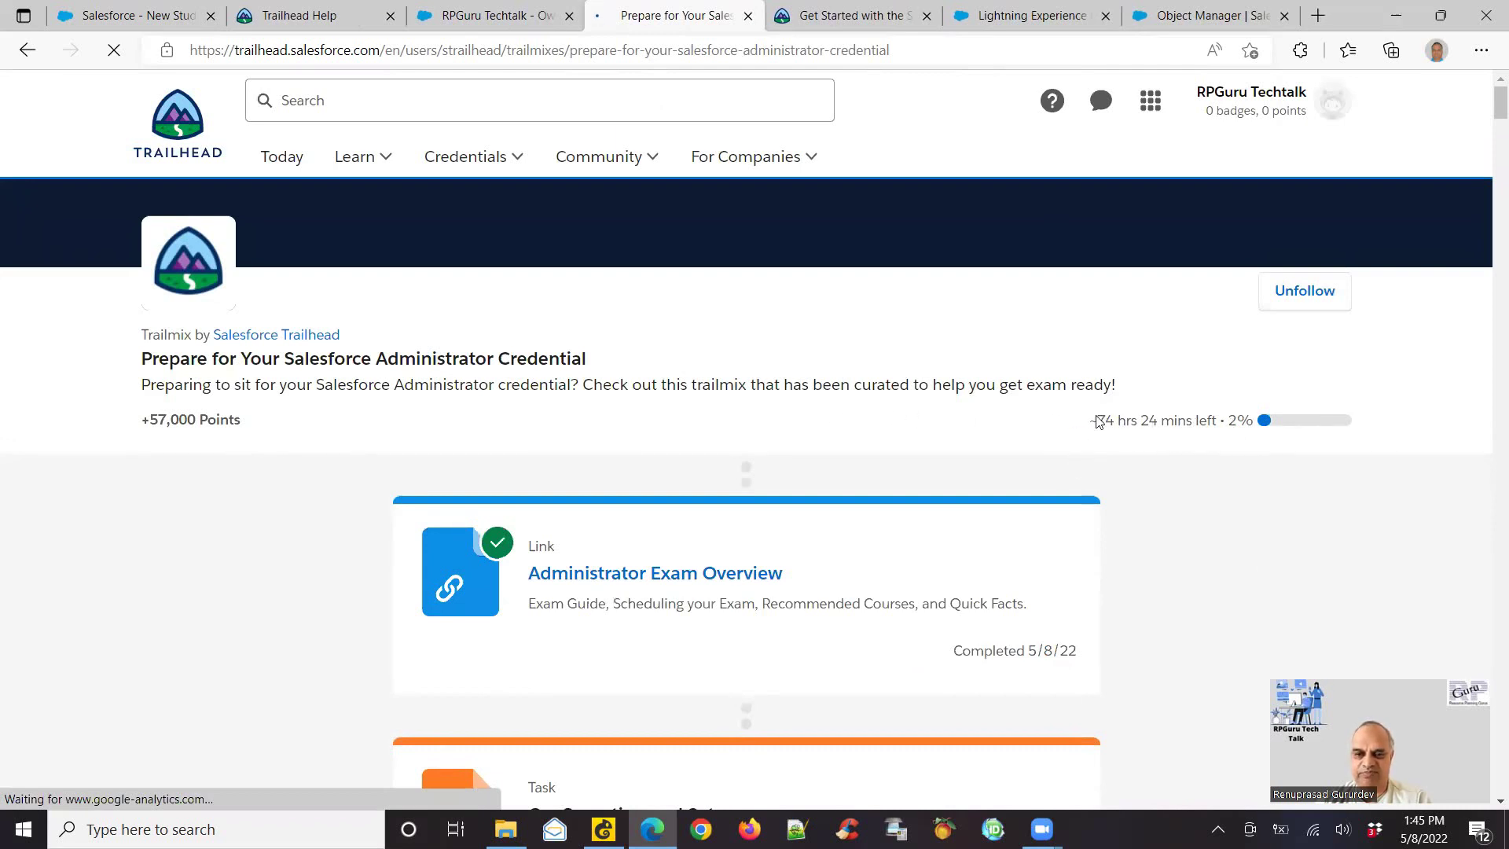
scroll(1487, 114, down, 8)
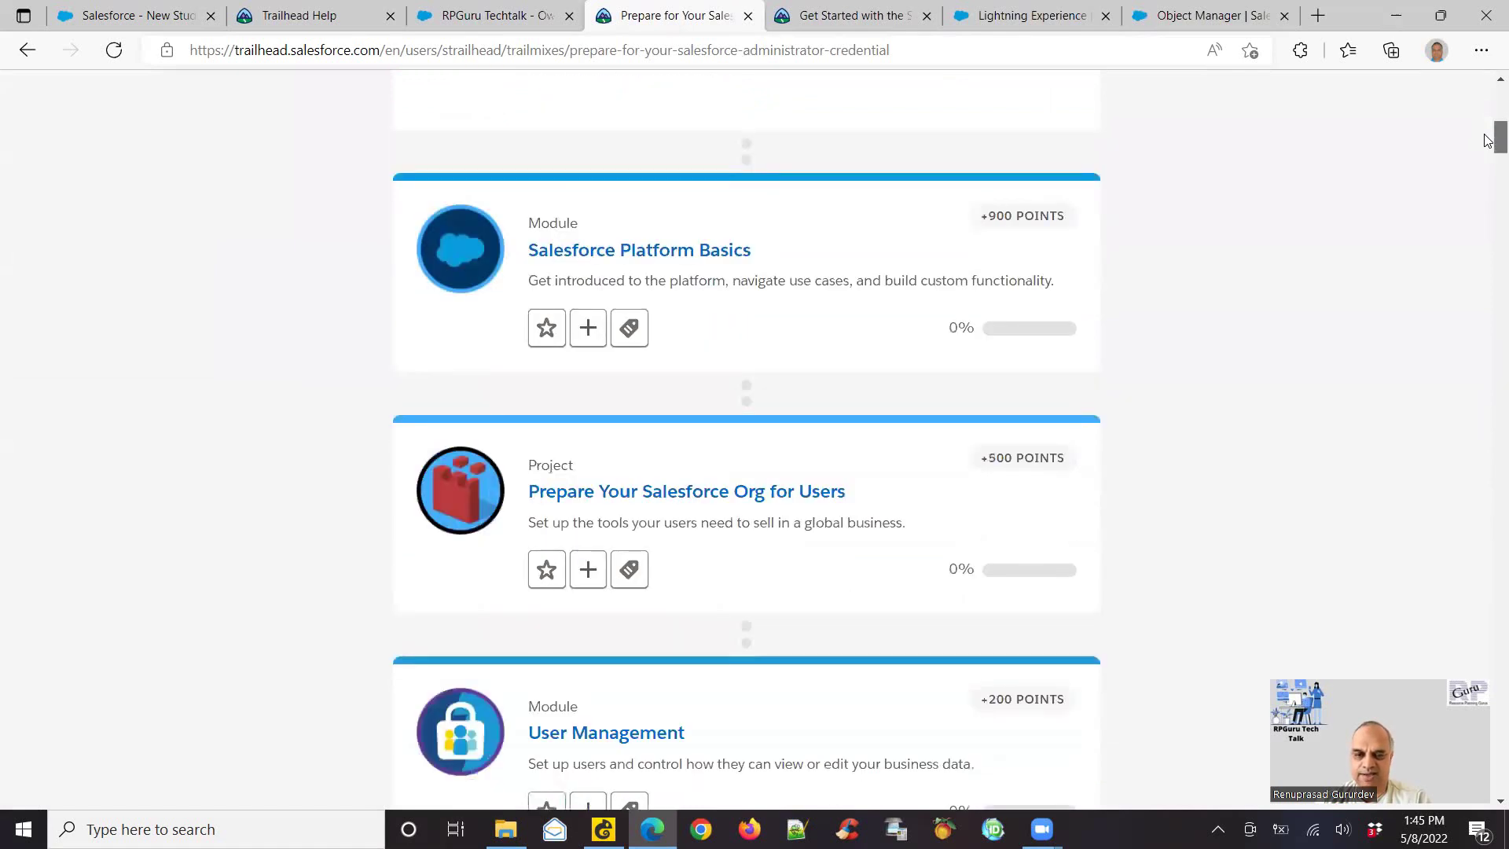
scroll(1488, 149, down, 2)
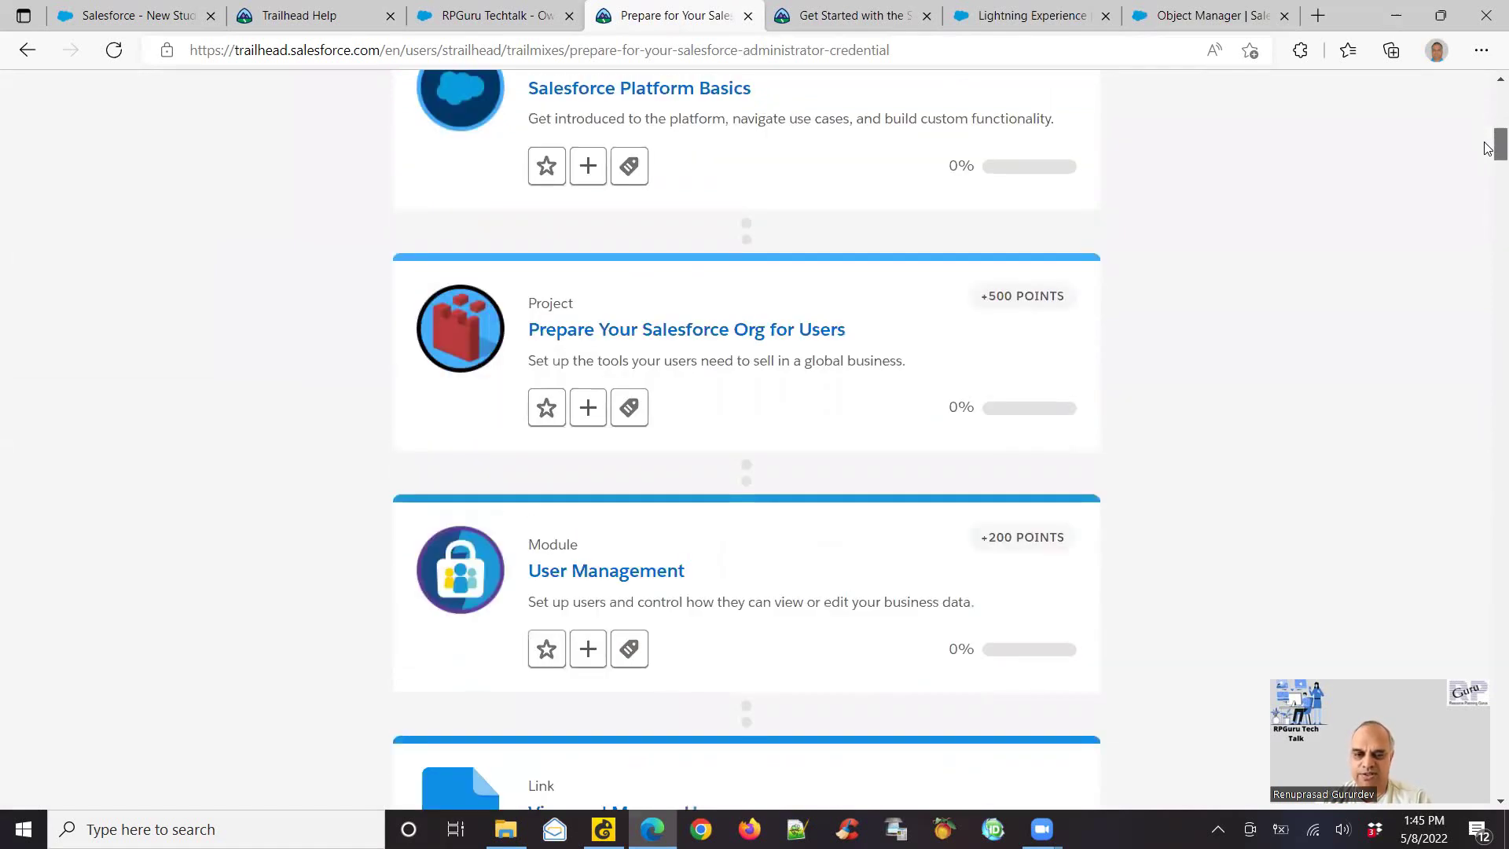
scroll(1488, 152, down, 2)
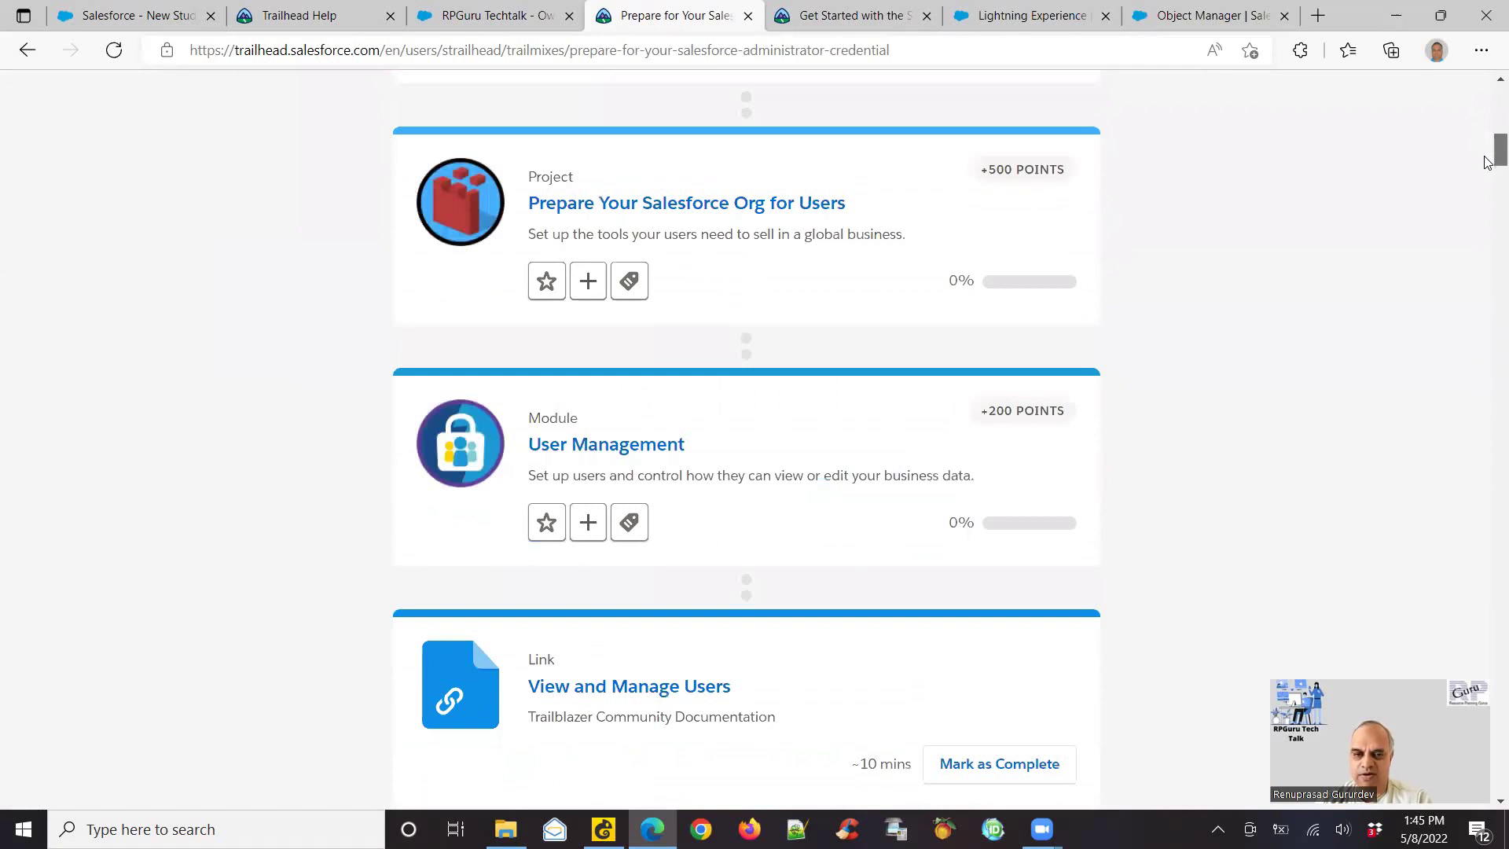
scroll(1487, 162, up, 3)
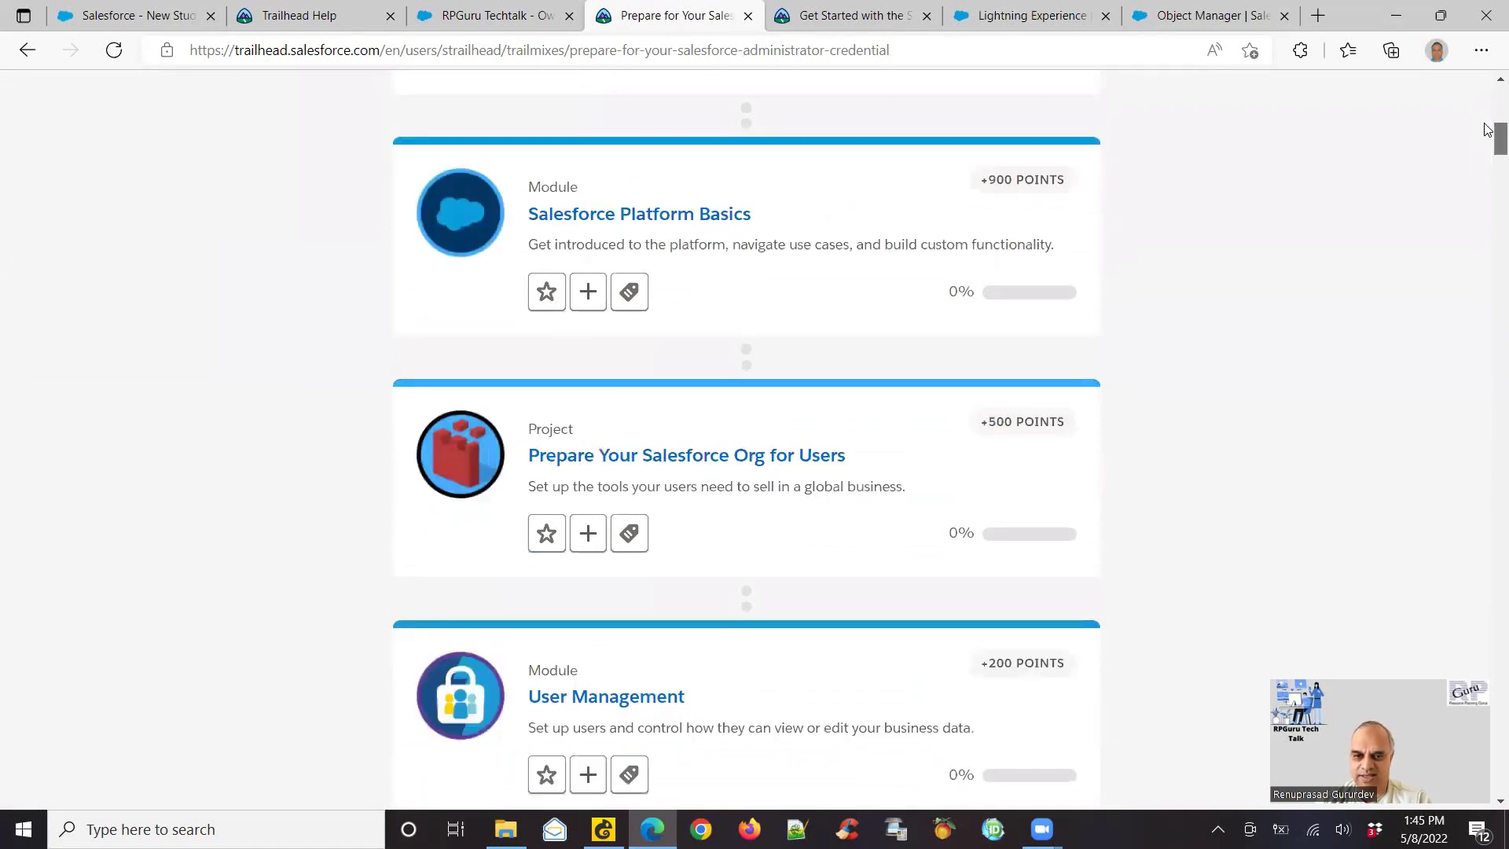
scroll(1488, 128, up, 4)
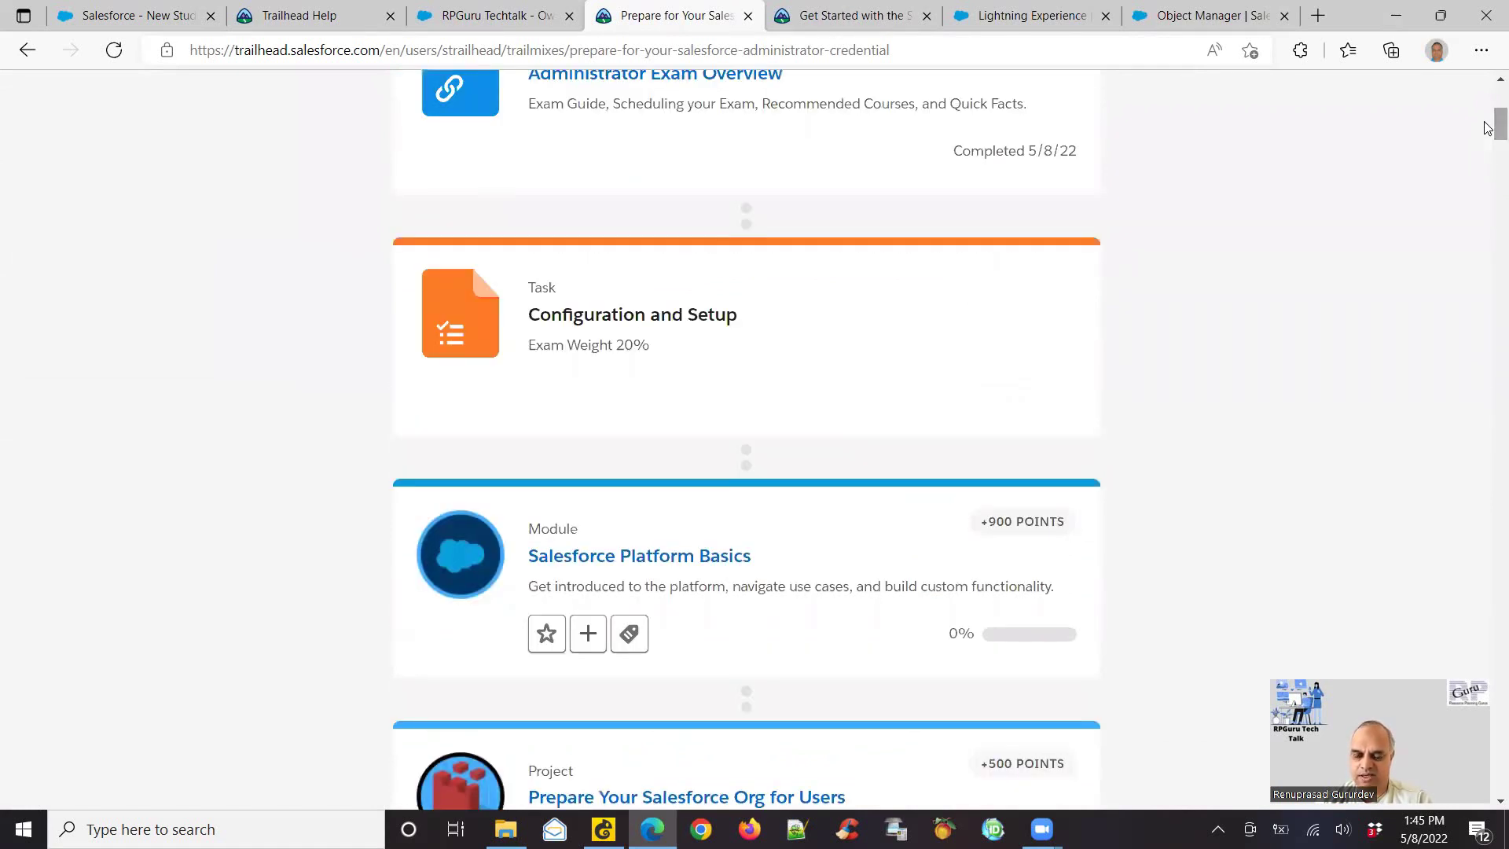